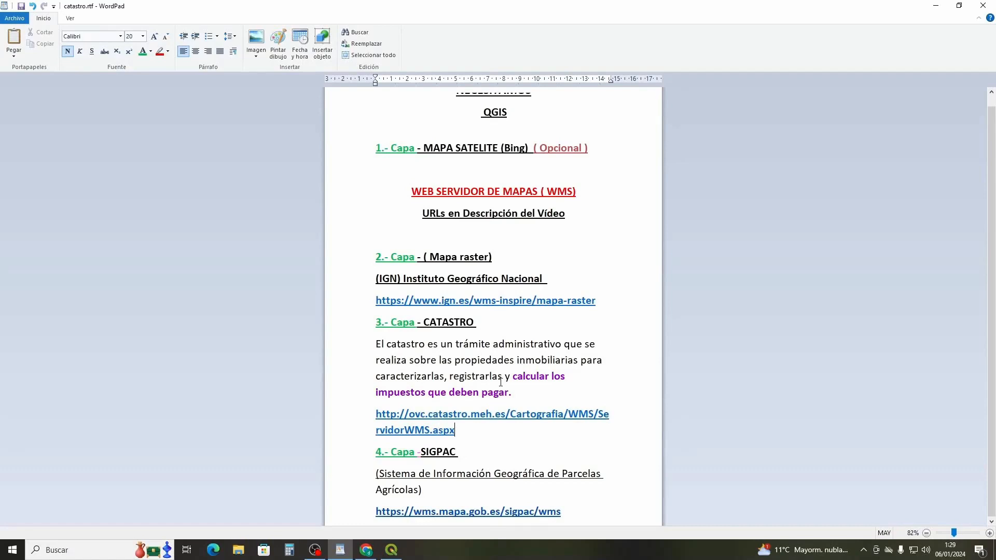
- Restore the catastro.rtf notes in WordPad to a smaller window beside the QGIS project, and minimize it to return to QGIS
click(393, 554)
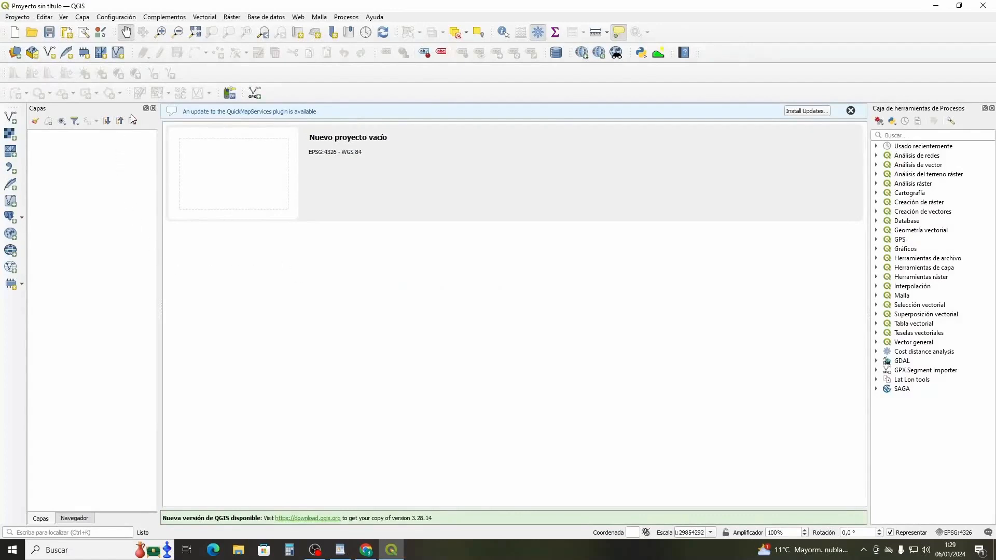
click(340, 550)
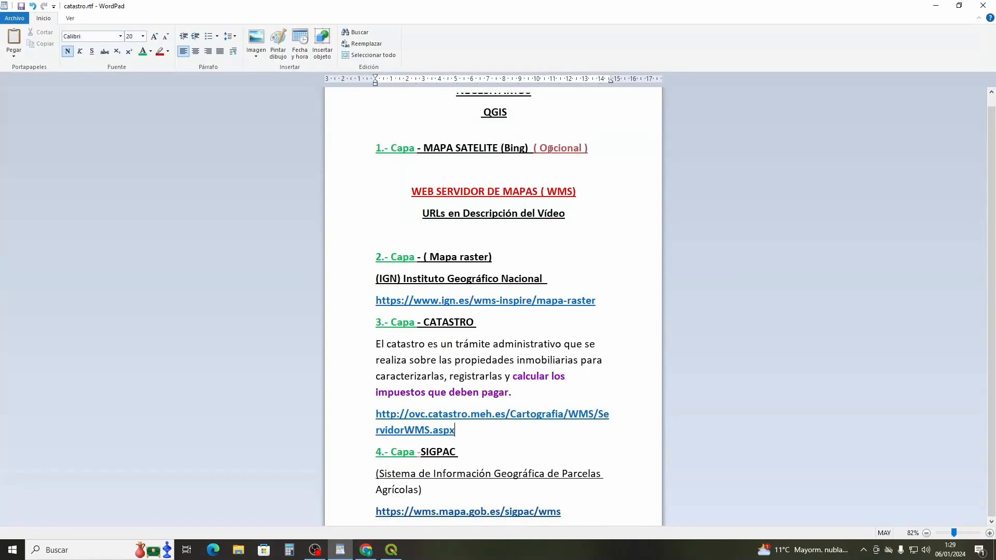
click(958, 6)
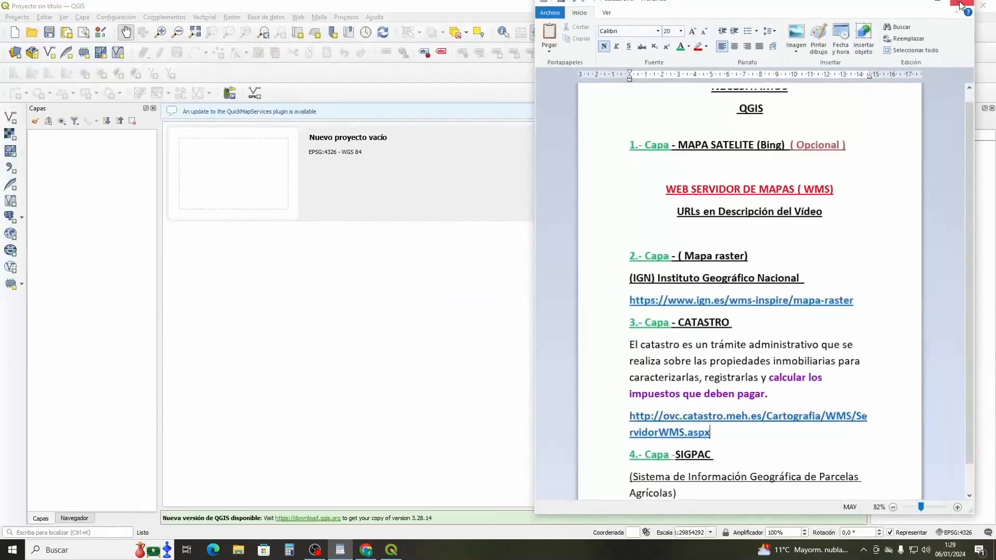
drag(790, 11, 813, 12)
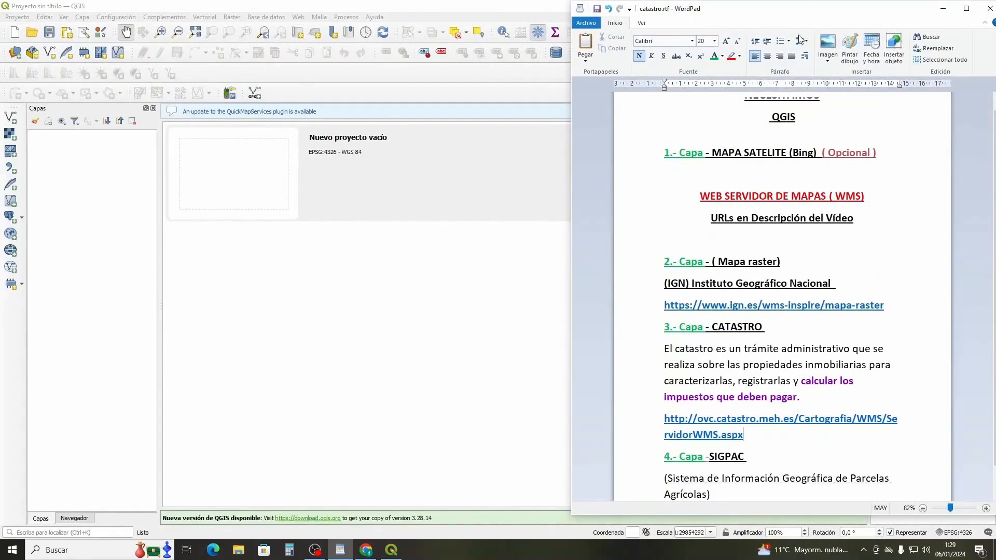
click(944, 8)
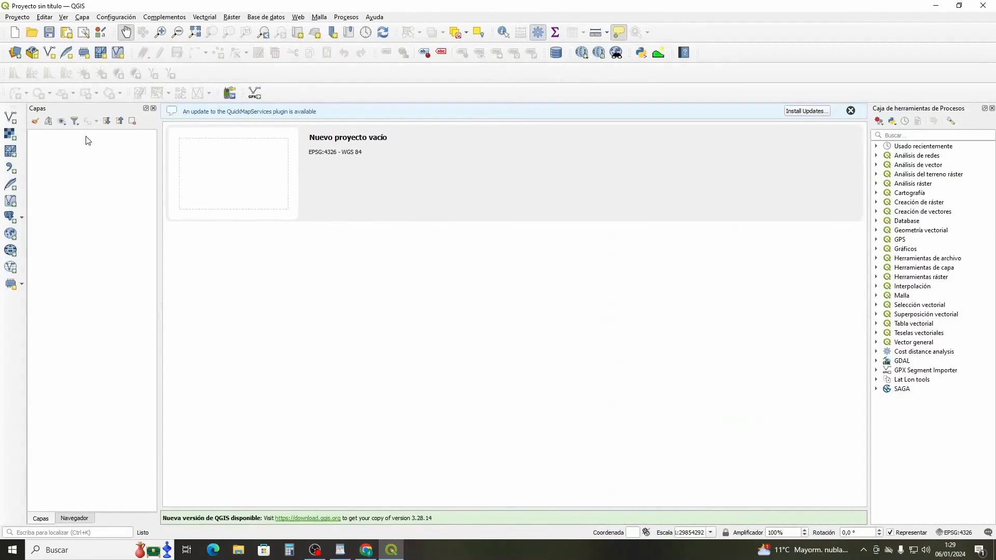
- Review the available QuickMapServices providers and the lists of installed and not-installed plugins in the plugin manager
click(298, 18)
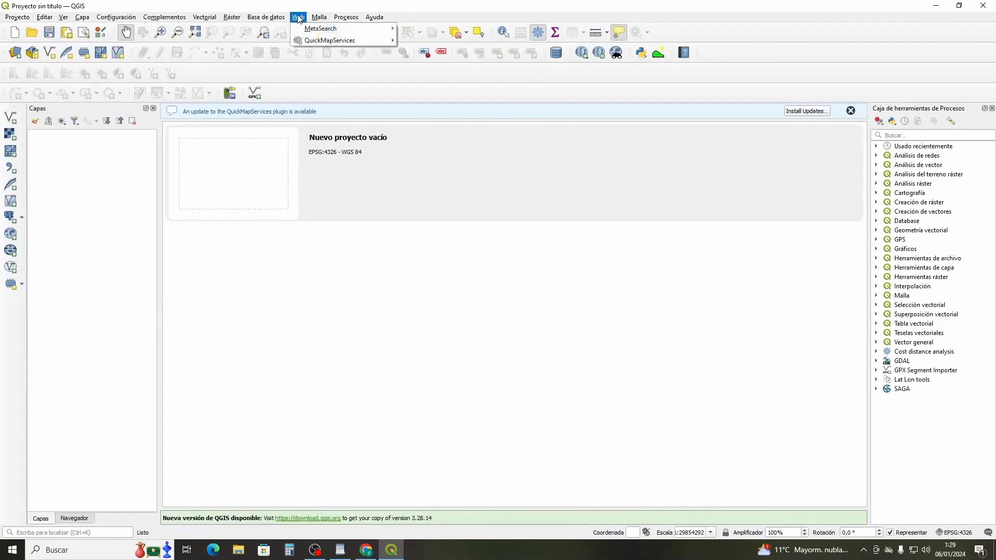
mouse_move(320, 18)
mouse_move(307, 40)
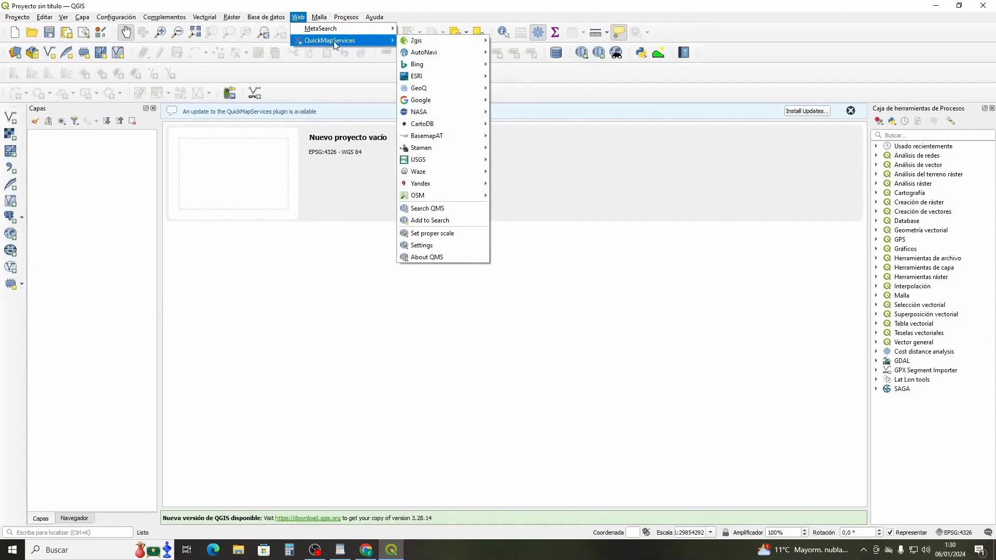
mouse_move(170, 23)
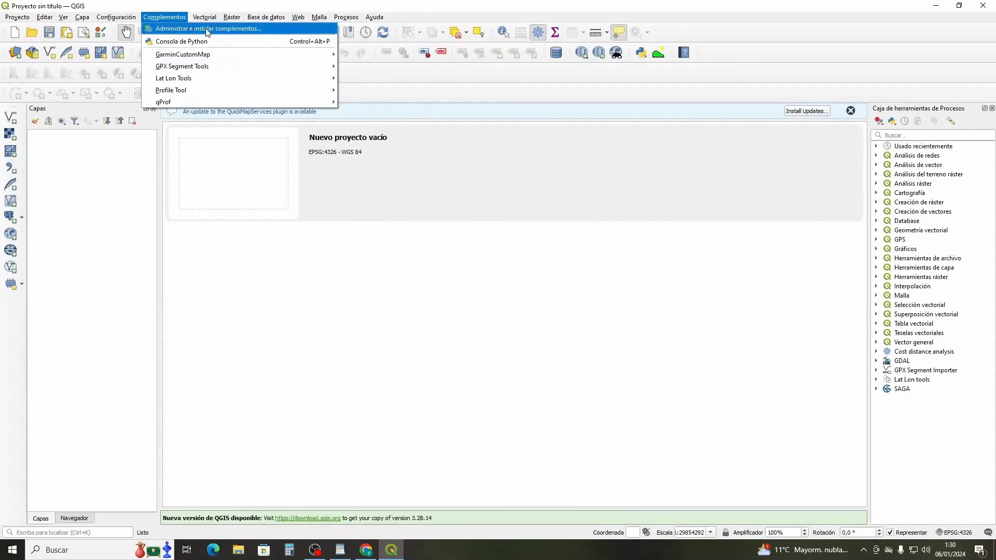
click(177, 29)
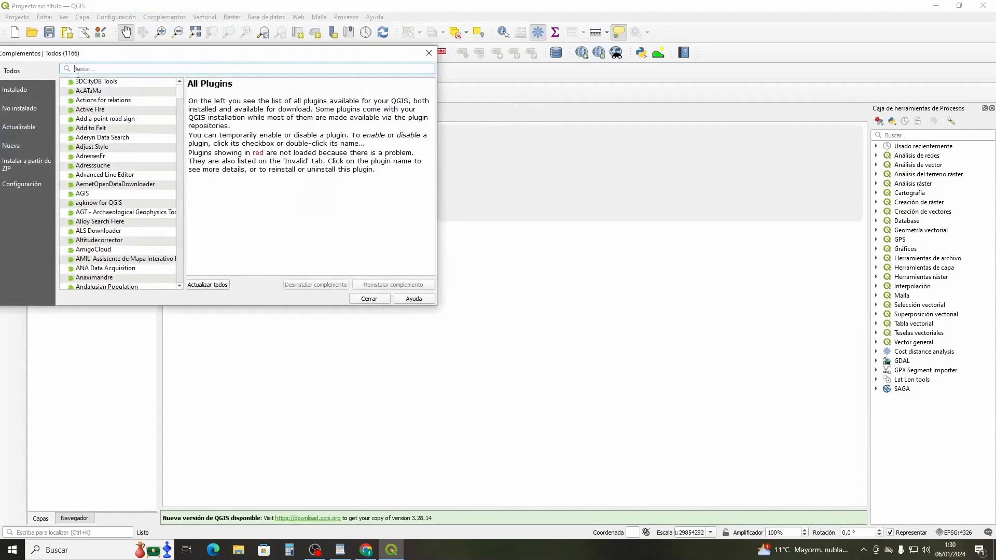
click(20, 90)
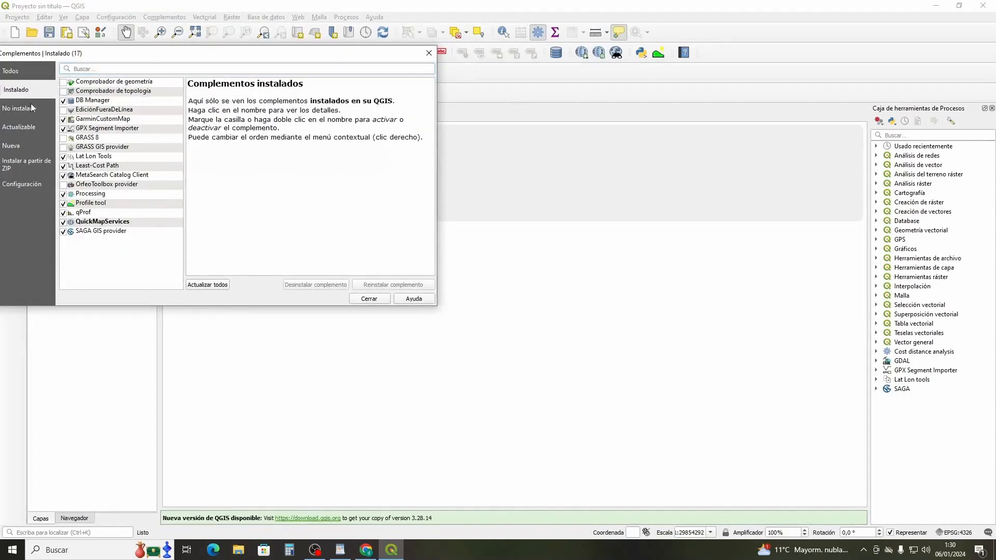
click(27, 110)
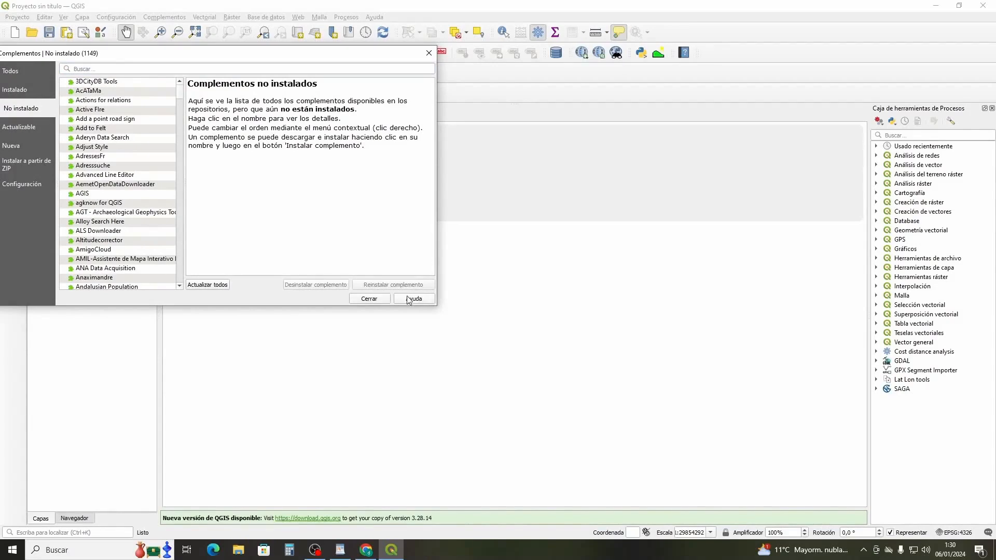
click(369, 299)
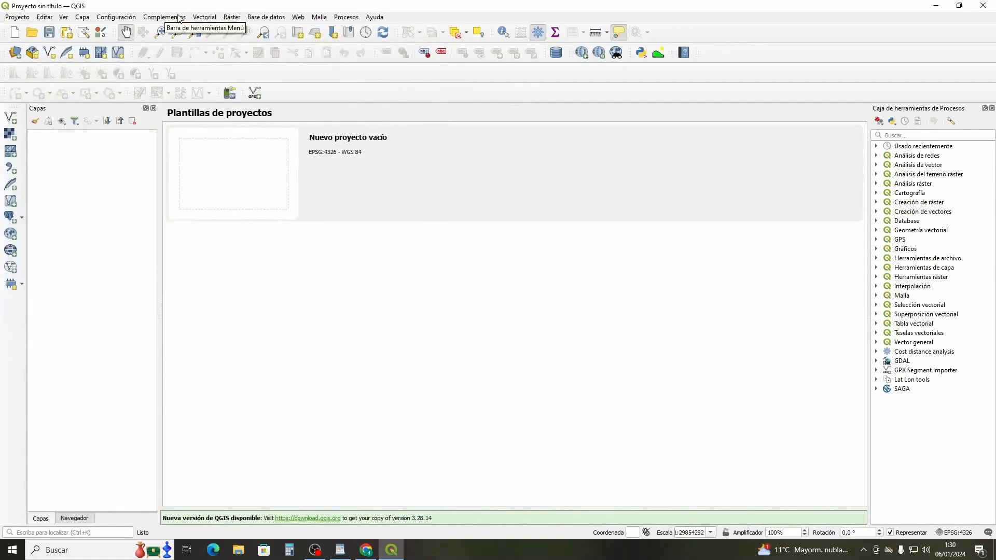
- Add the Bing Satellite basemap to the project from QuickMapServices
click(300, 18)
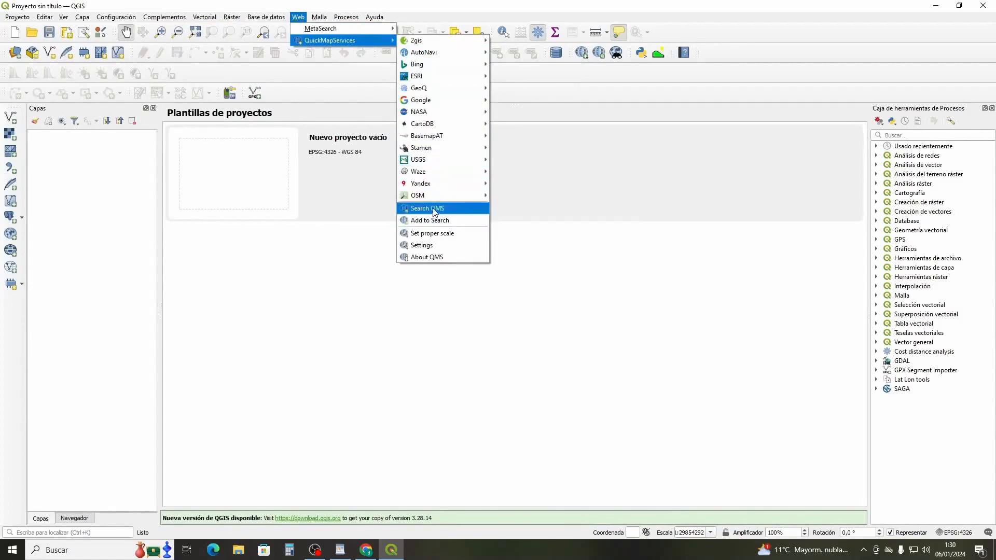
mouse_move(432, 197)
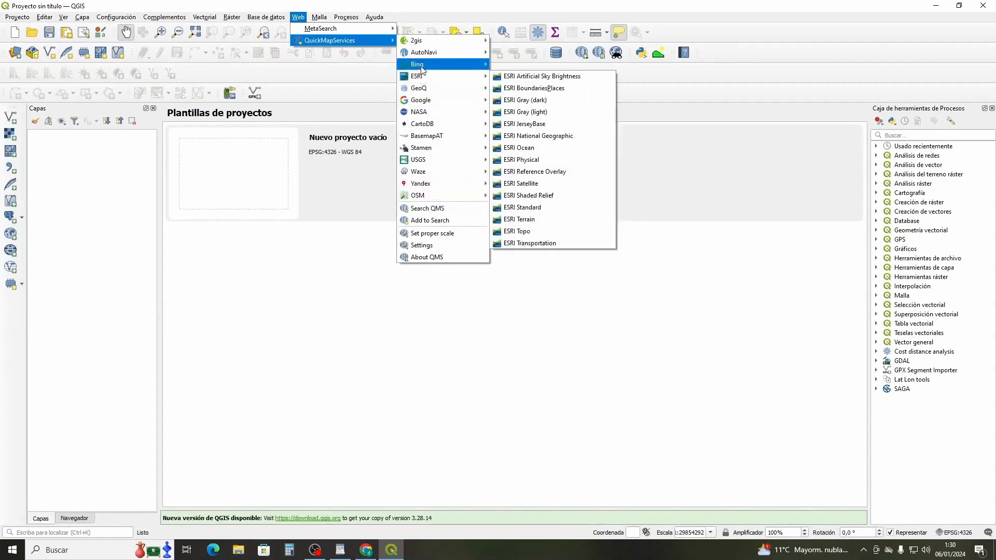
mouse_move(423, 66)
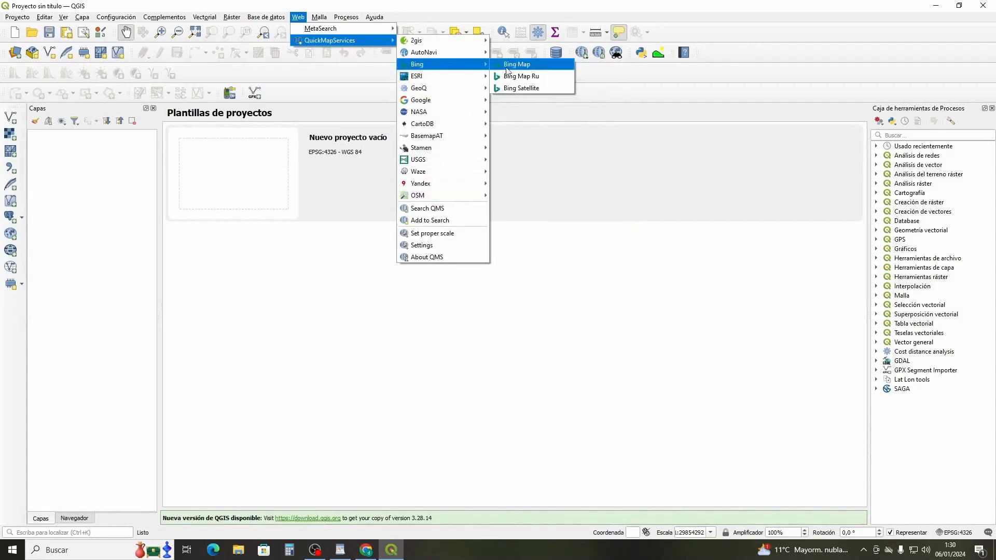
click(522, 89)
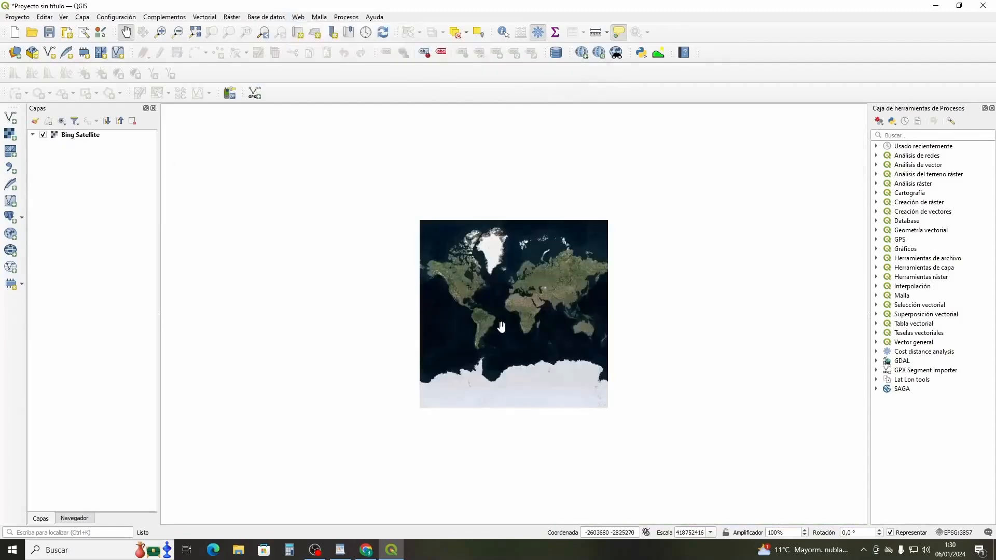
- Examine the Bing Satellite imagery from the world view in to the Iberian Peninsula and across western Europe
scroll(513, 311, up, 2)
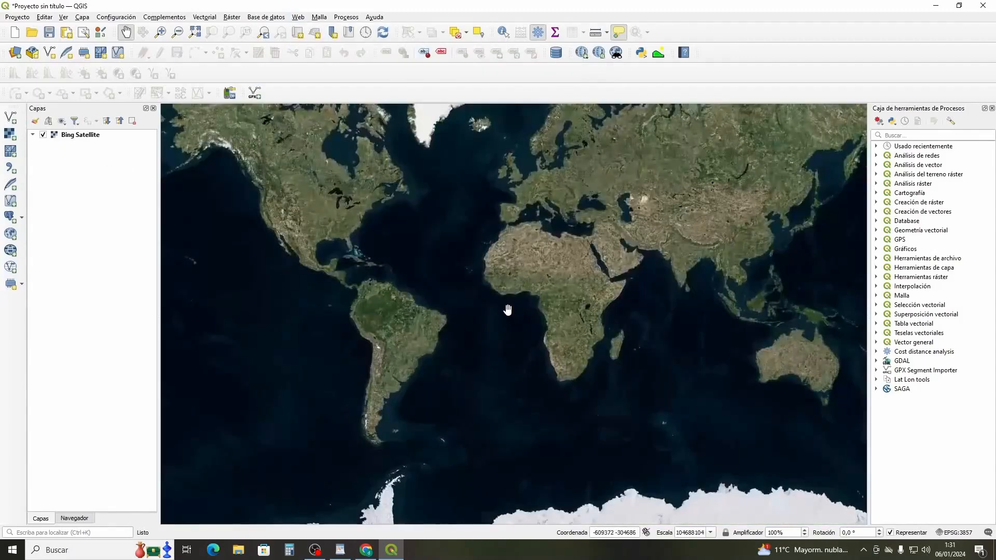
drag(504, 299, 506, 342)
scroll(514, 292, up, 1)
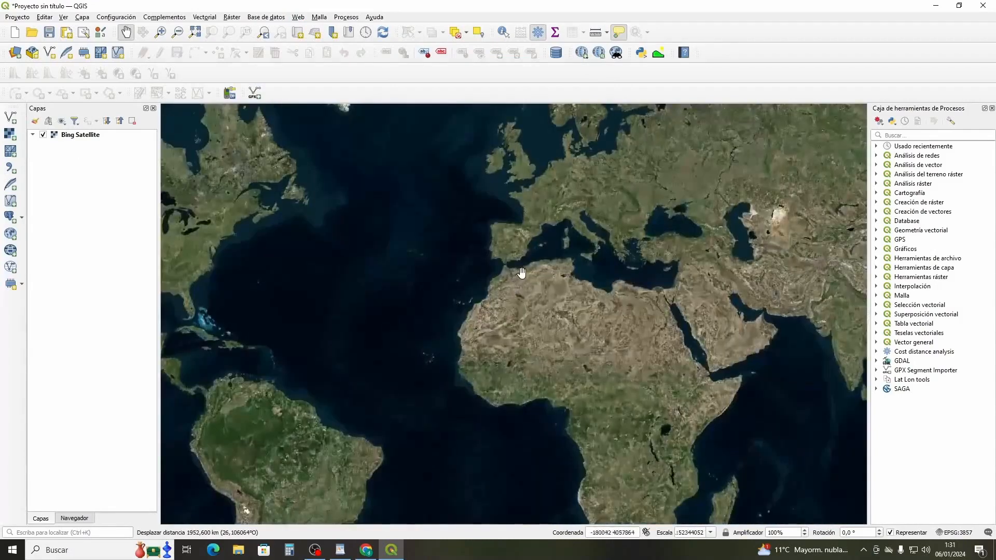
scroll(520, 273, up, 1)
drag(509, 263, 458, 325)
scroll(496, 284, up, 1)
scroll(486, 310, up, 1)
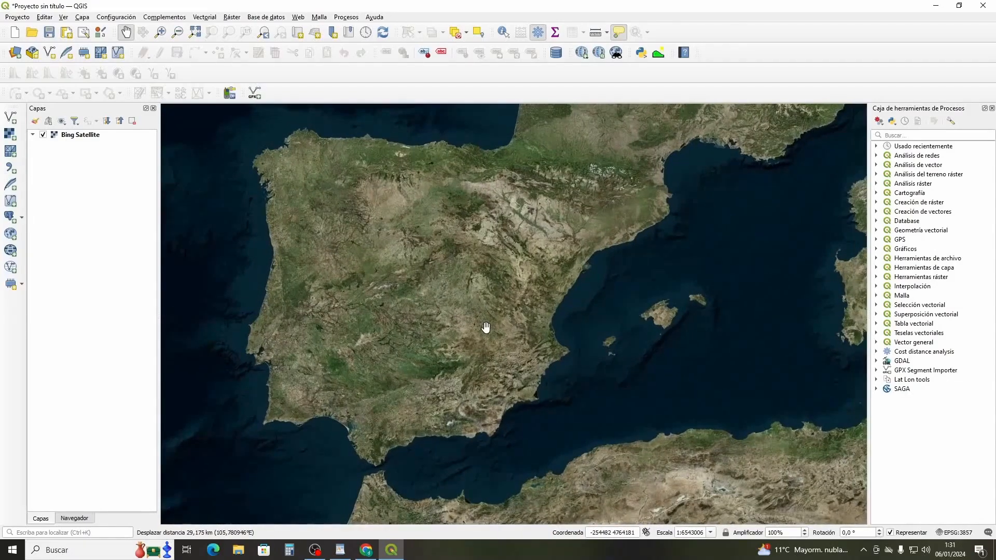
scroll(478, 326, down, 1)
scroll(479, 327, up, 1)
scroll(479, 325, down, 1)
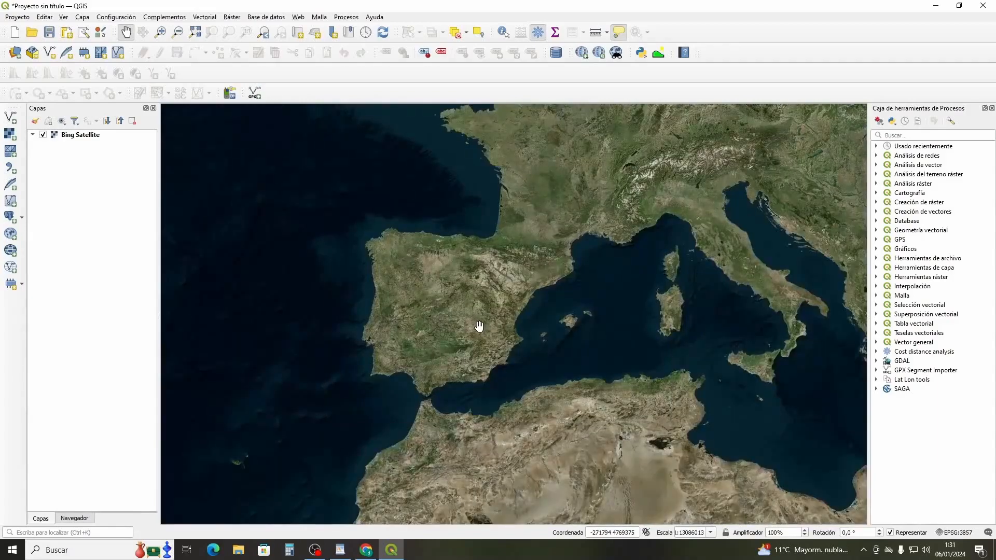
scroll(479, 326, up, 1)
scroll(478, 326, down, 1)
drag(478, 327, 504, 316)
scroll(498, 317, down, 2)
scroll(415, 301, up, 1)
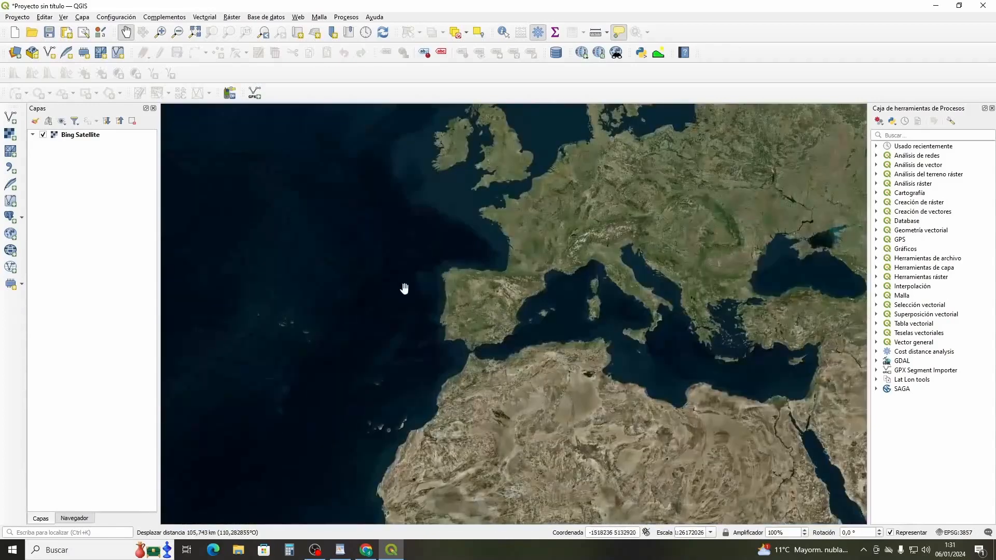
- Examine the satellite imagery of southeastern Spain and its Mediterranean coast at closer scales
drag(497, 286, 465, 272)
scroll(467, 318, up, 1)
scroll(465, 350, up, 1)
drag(472, 356, 509, 329)
scroll(507, 345, up, 2)
drag(523, 389, 533, 349)
drag(516, 389, 552, 343)
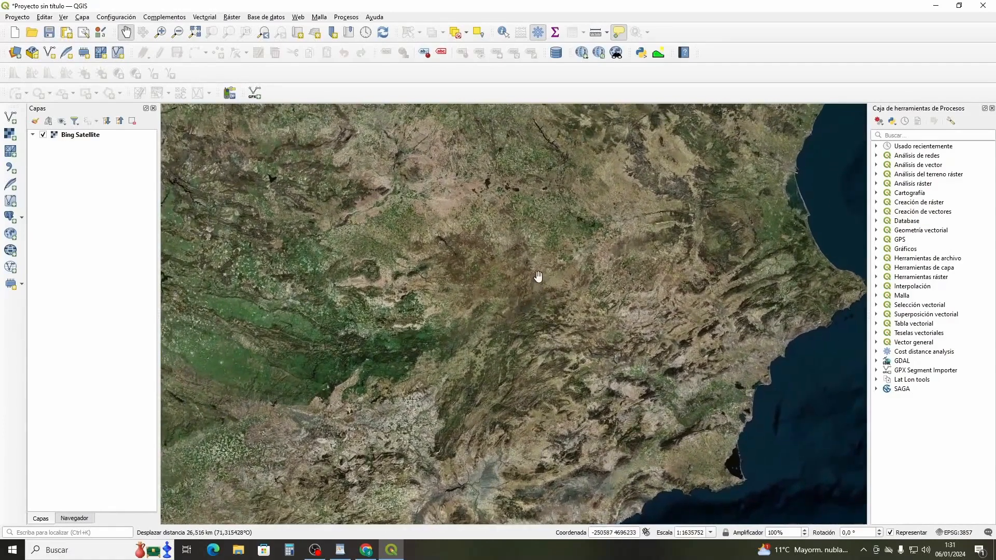
drag(538, 282, 538, 311)
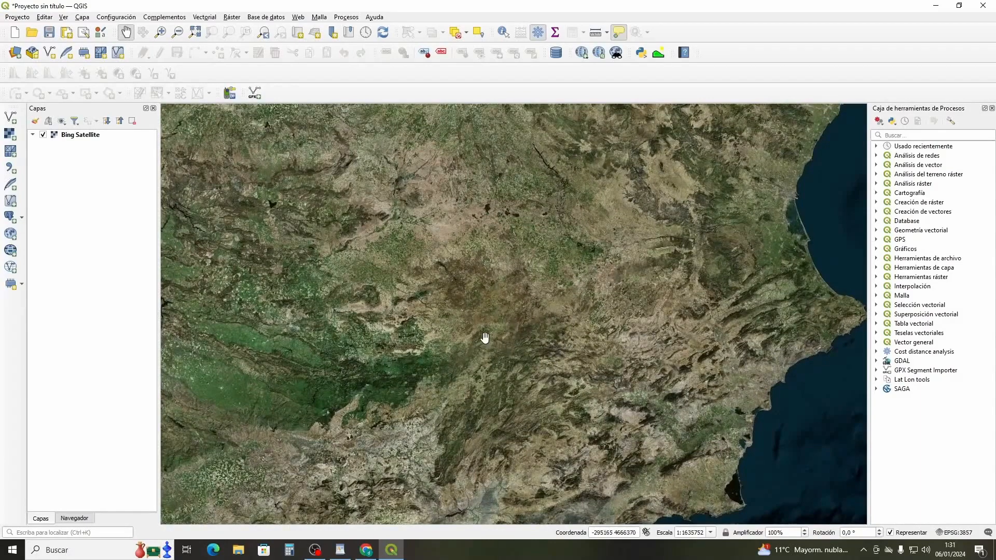
drag(485, 333, 490, 328)
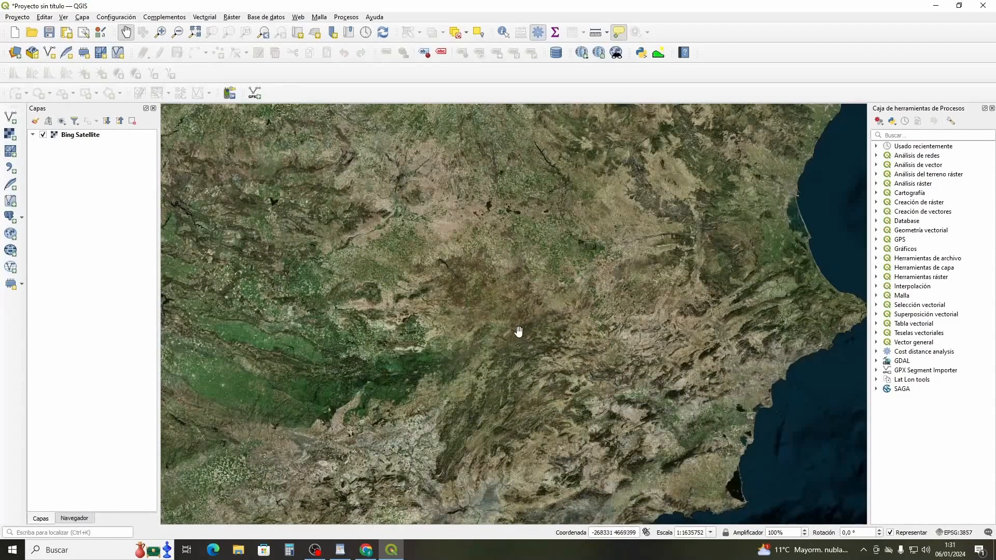
scroll(508, 322, down, 2)
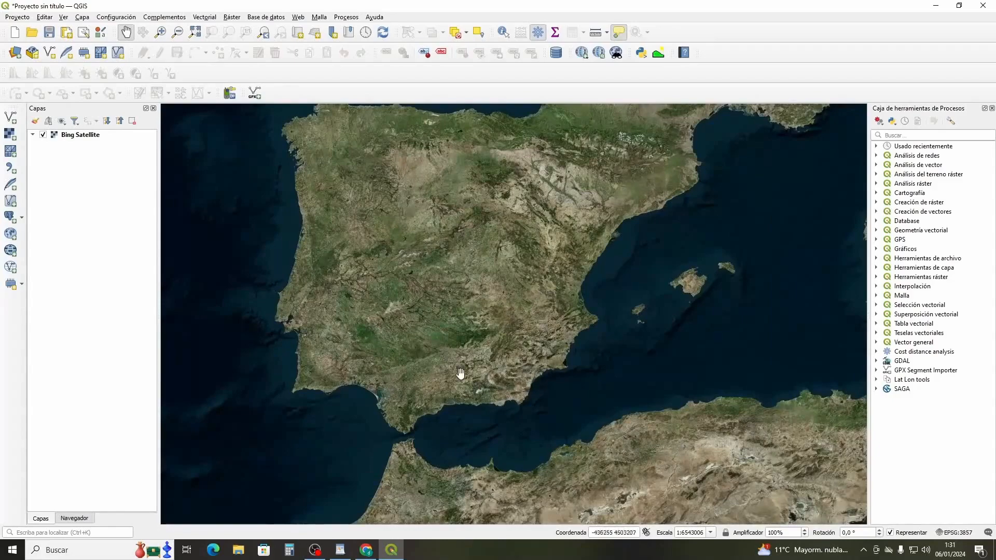
drag(488, 249, 503, 305)
scroll(518, 327, up, 2)
drag(560, 356, 602, 289)
scroll(596, 349, up, 1)
drag(596, 349, 442, 309)
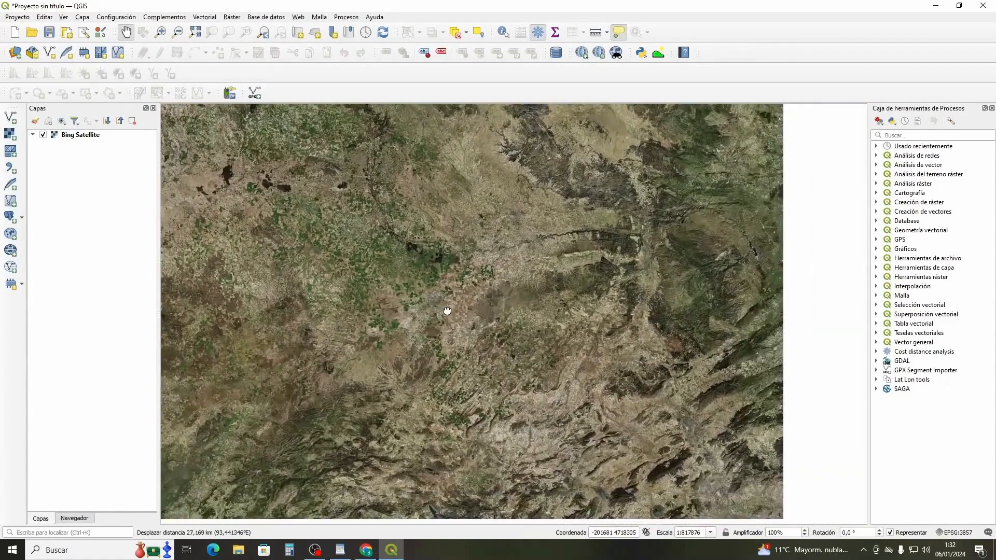
scroll(513, 318, down, 1)
drag(518, 327, 641, 318)
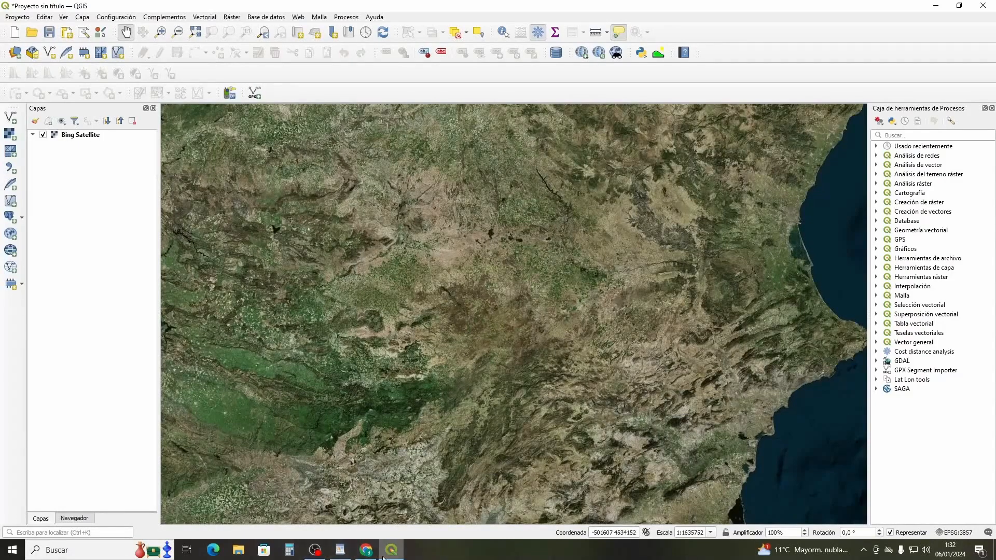
- Consult the WMS layer list and URLs in the catastro.rtf notes in WordPad, and return to QGIS
click(341, 550)
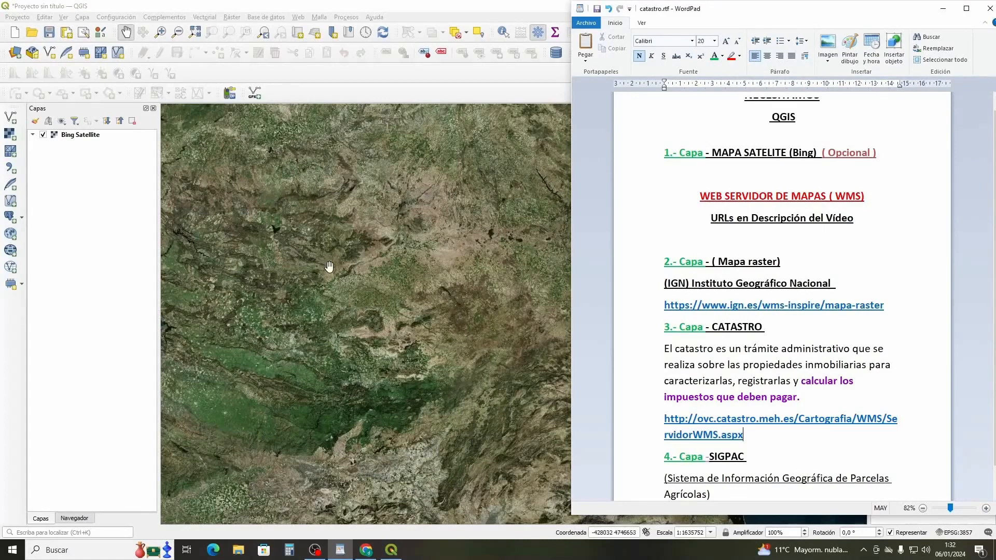
click(9, 136)
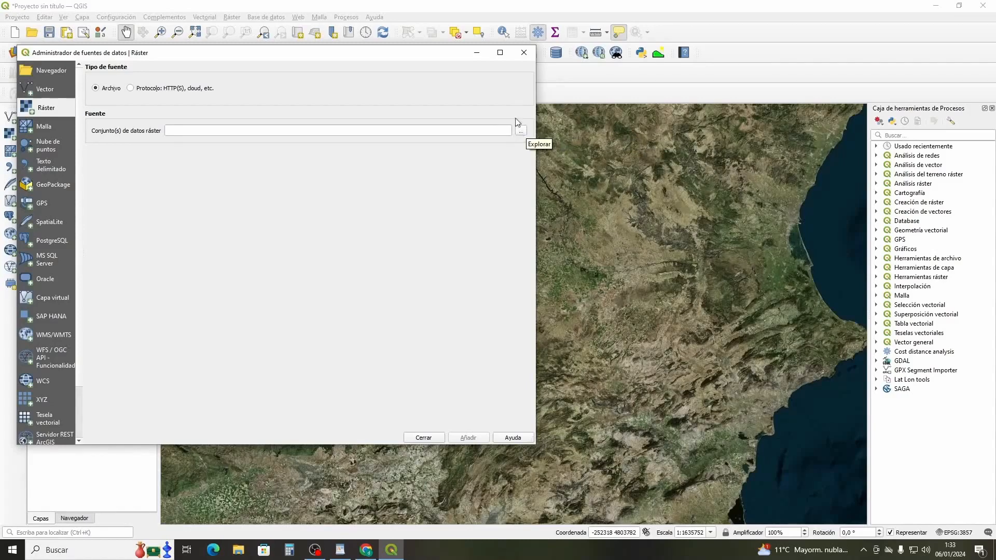
click(522, 54)
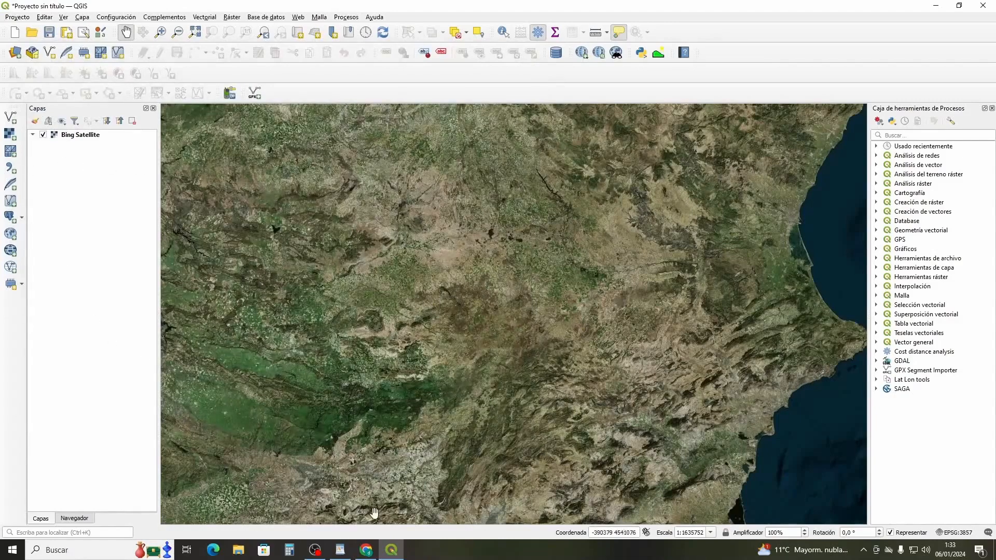
click(340, 550)
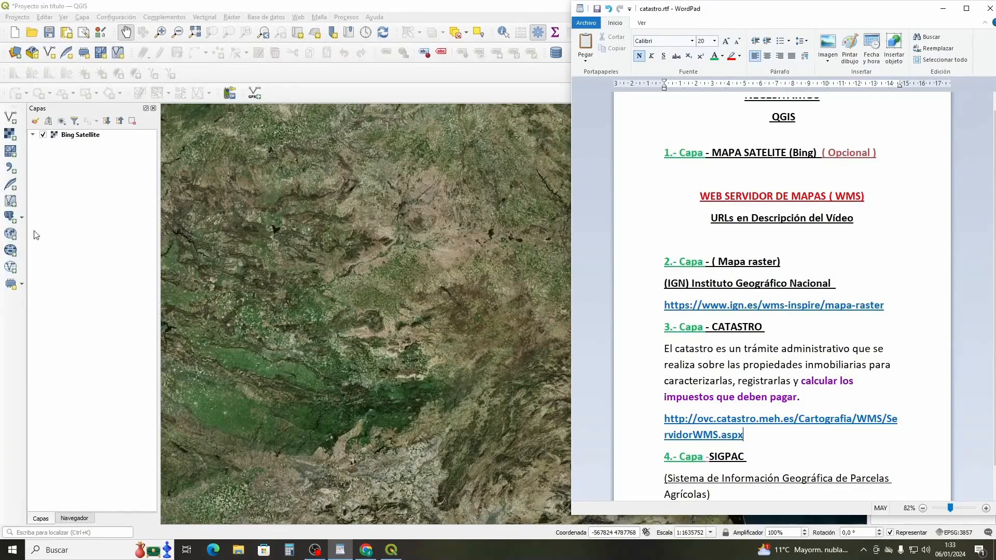
click(942, 15)
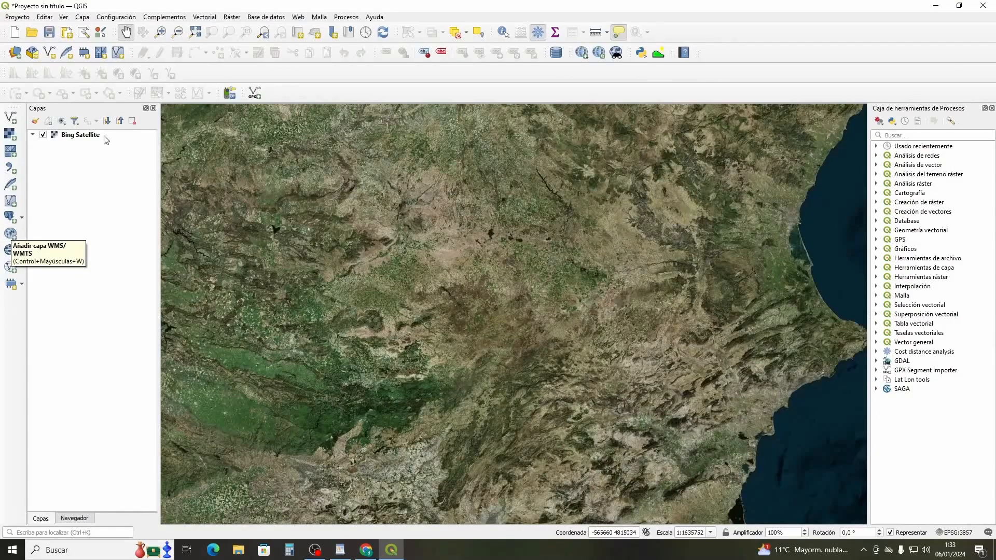
click(82, 17)
mouse_move(101, 53)
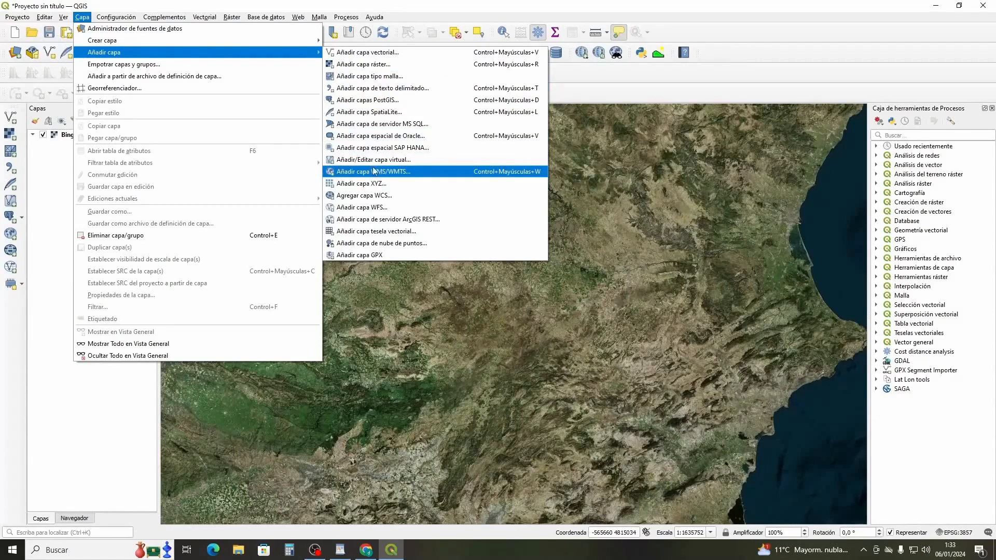
click(56, 173)
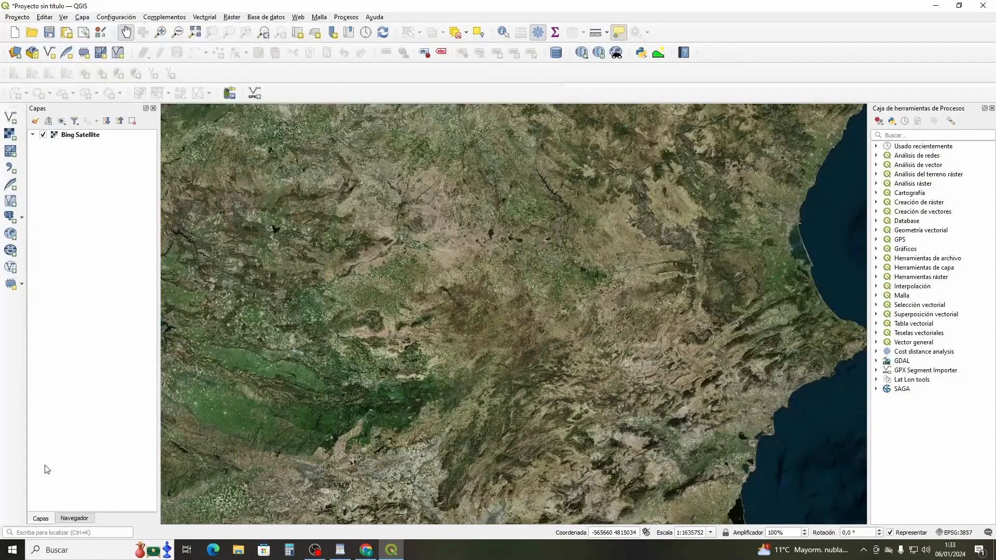
- Examine the Browser panel's data source list, including the WMS/WMTS entry, alternating with the Layers panel
click(75, 518)
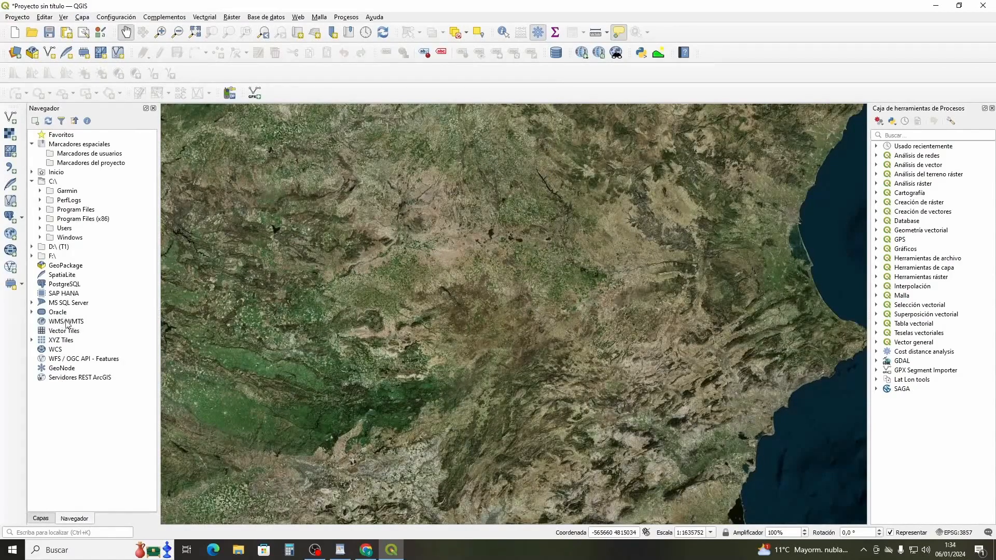
click(40, 523)
click(74, 523)
click(51, 523)
click(73, 523)
click(42, 520)
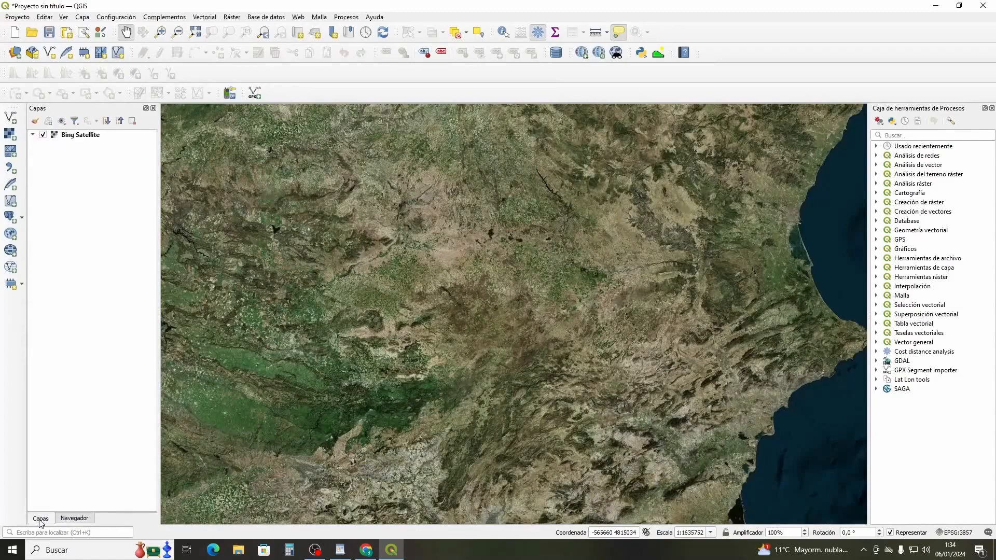
click(73, 520)
click(42, 519)
click(73, 519)
click(44, 519)
click(73, 520)
click(45, 520)
- Open the data source manager for WMS/WMTS layers and centre its window over the map
click(11, 233)
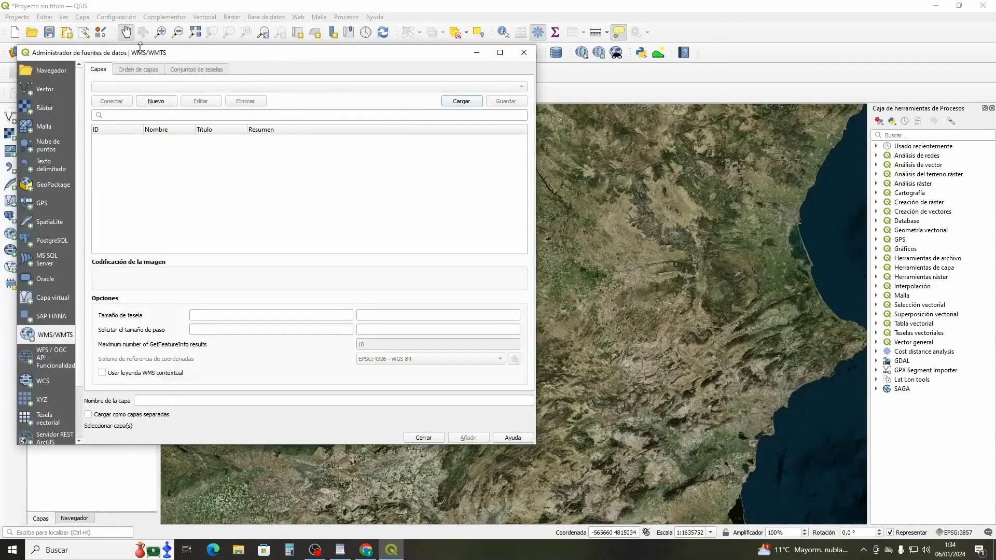
drag(246, 58, 453, 81)
drag(464, 118, 493, 122)
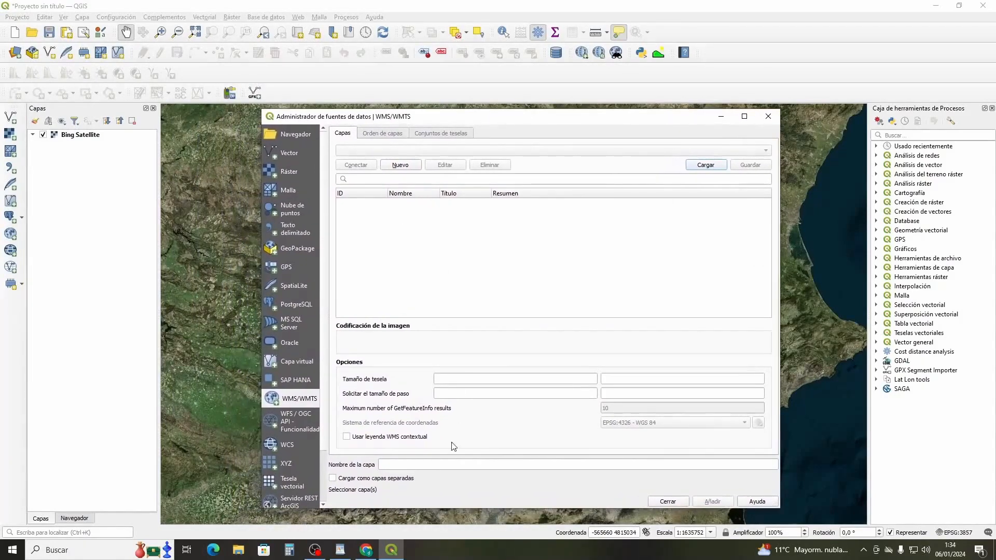
click(340, 552)
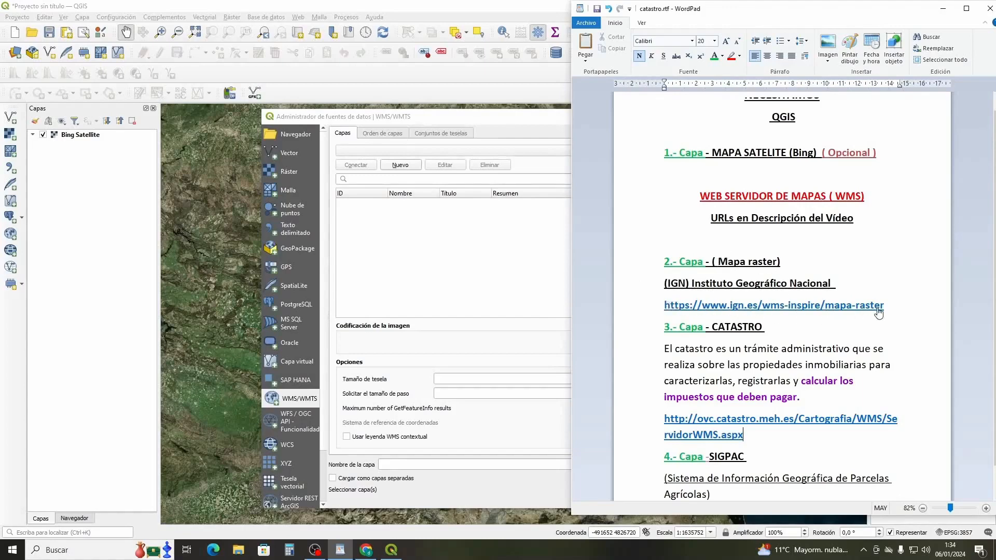
triple_click(668, 307)
right_click(694, 306)
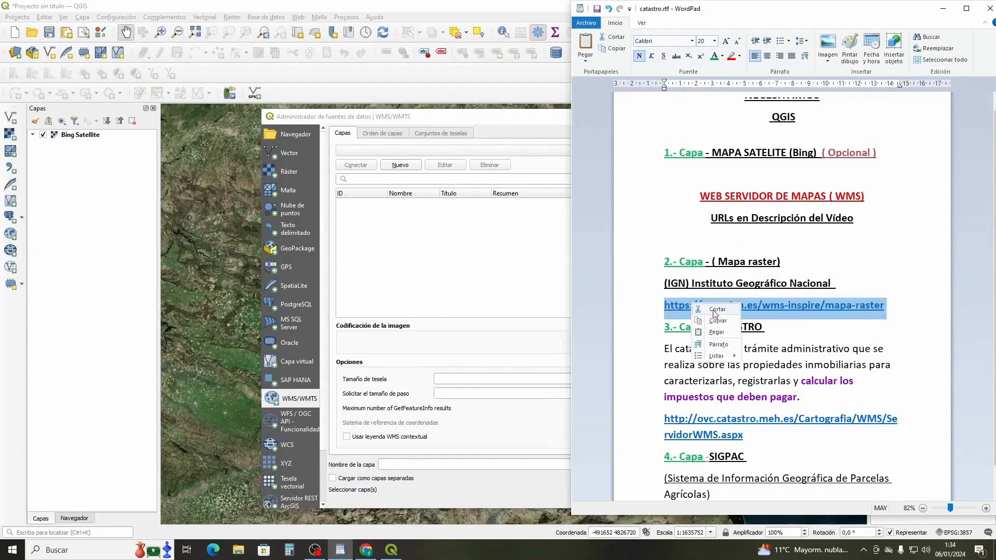
click(719, 321)
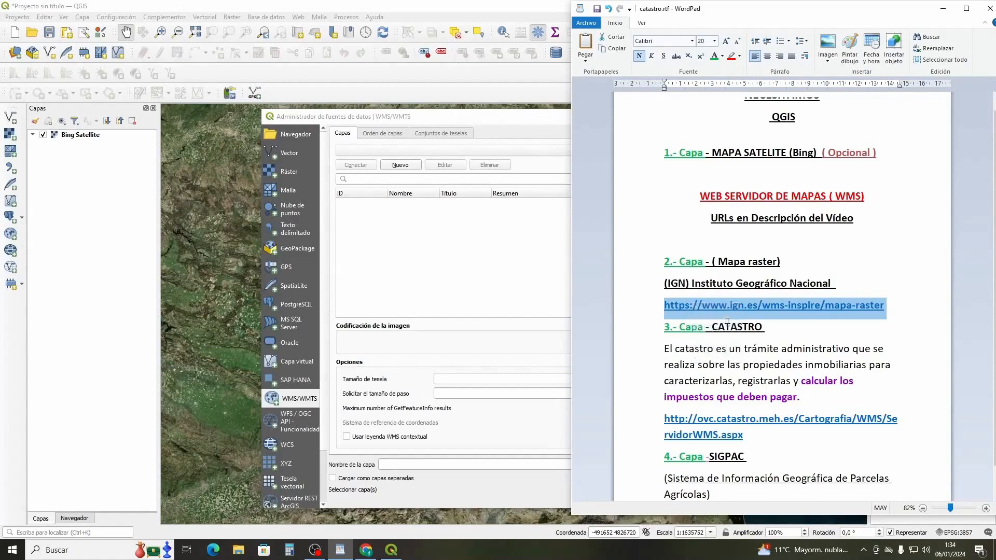
click(944, 11)
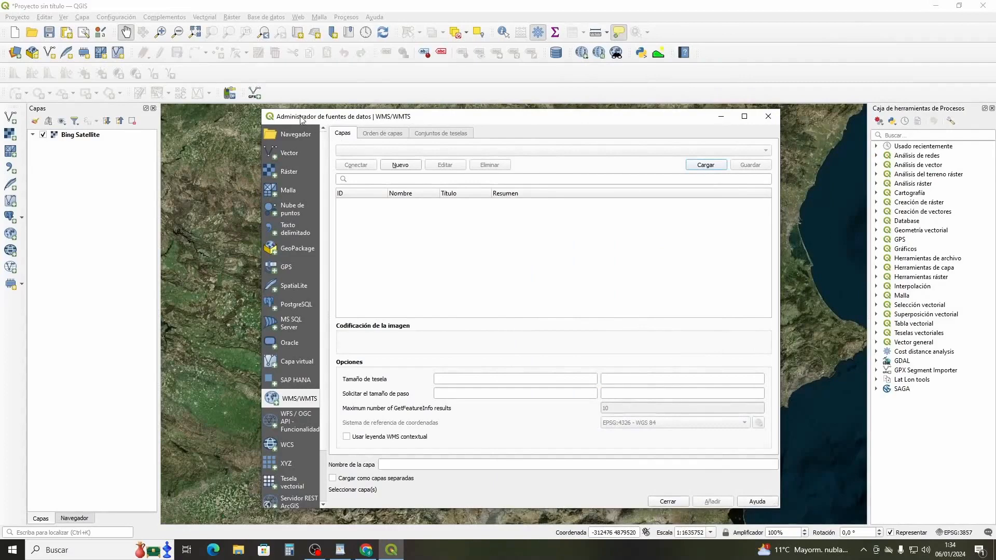
click(400, 165)
click(179, 83)
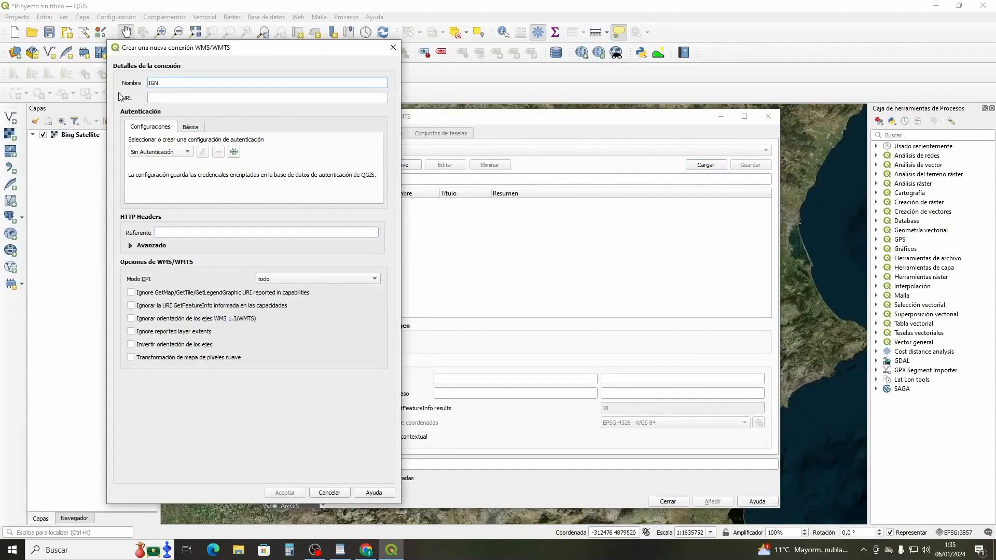
click(154, 97)
right_click(153, 97)
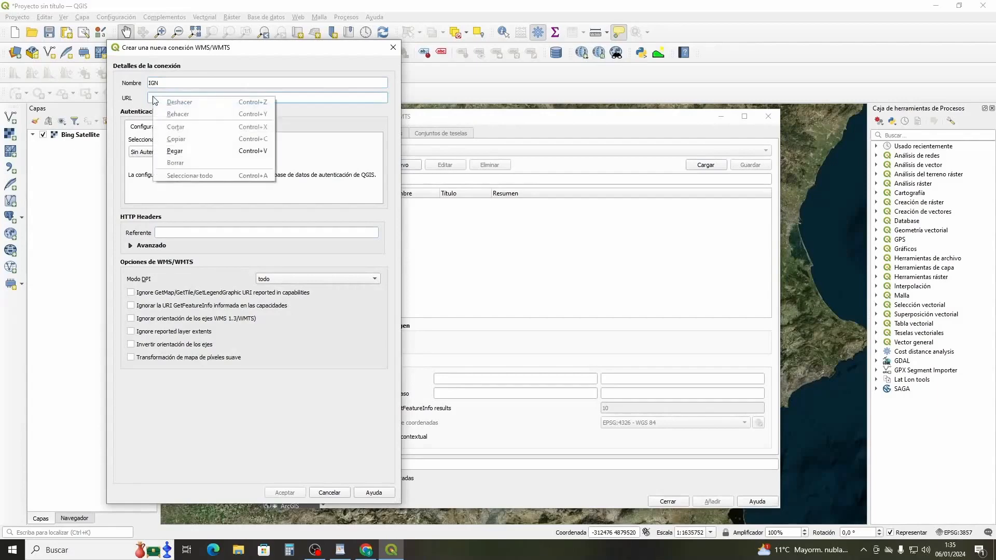
click(202, 152)
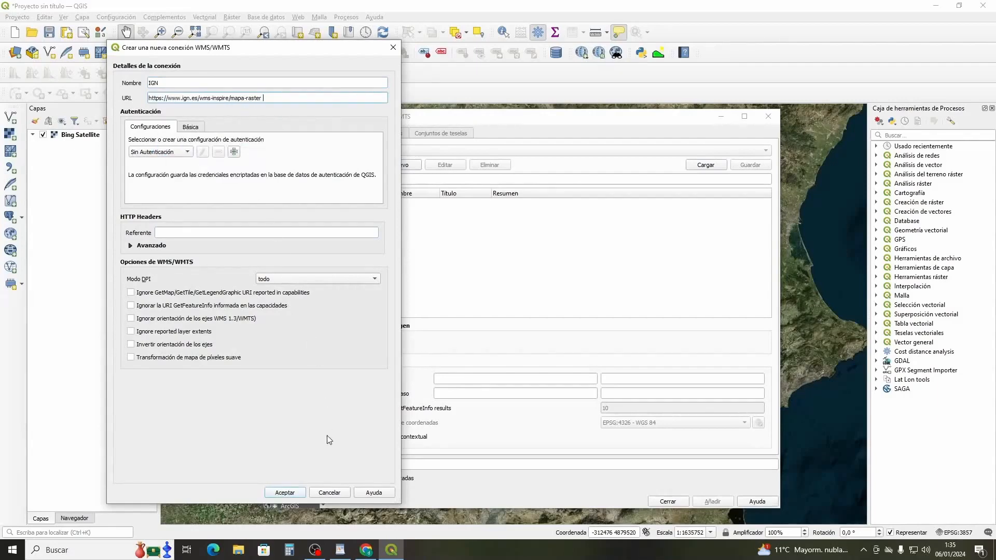
click(287, 492)
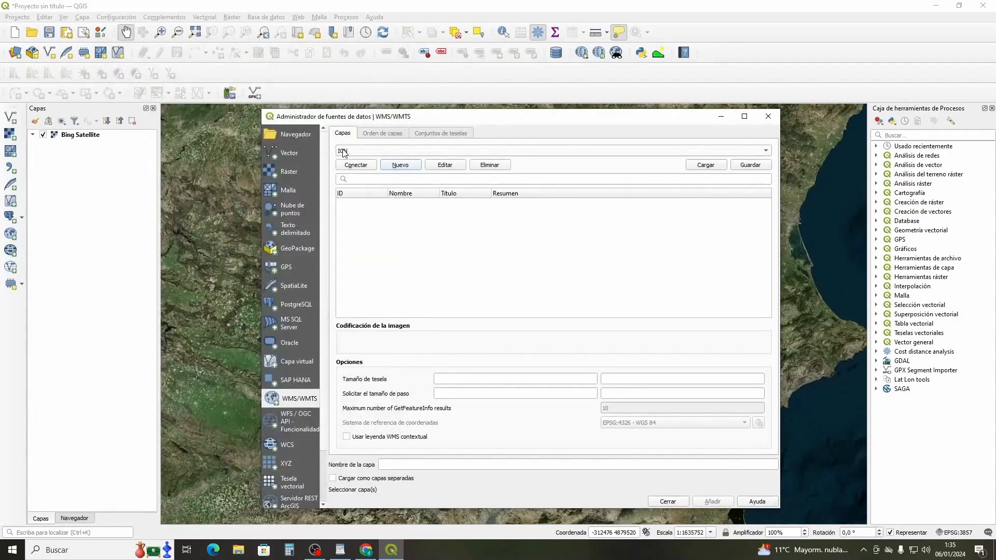
click(766, 151)
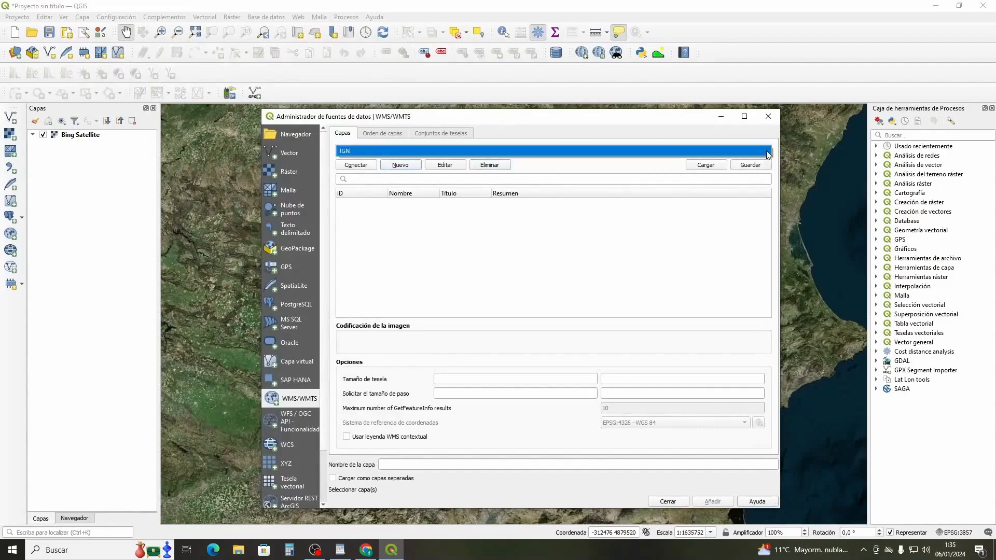
click(382, 149)
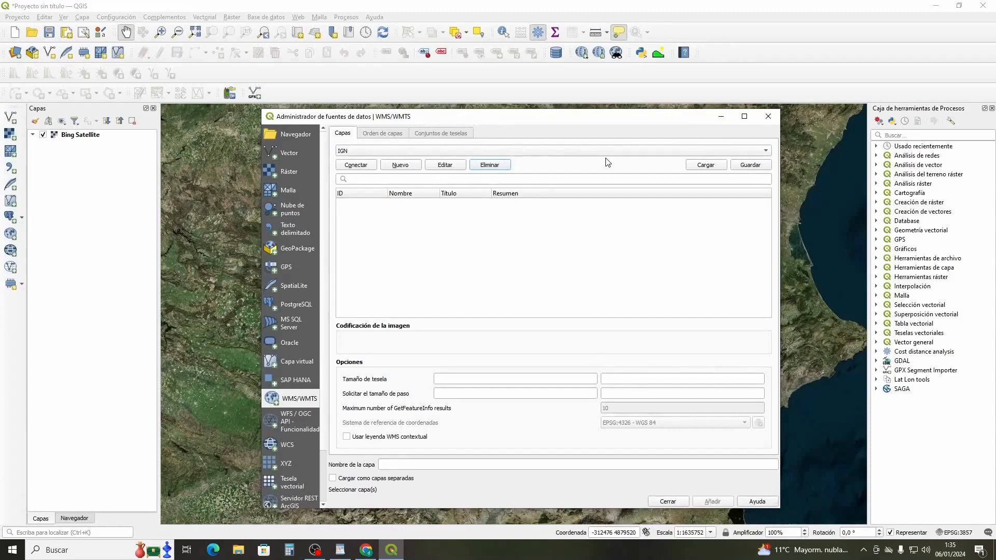
click(400, 165)
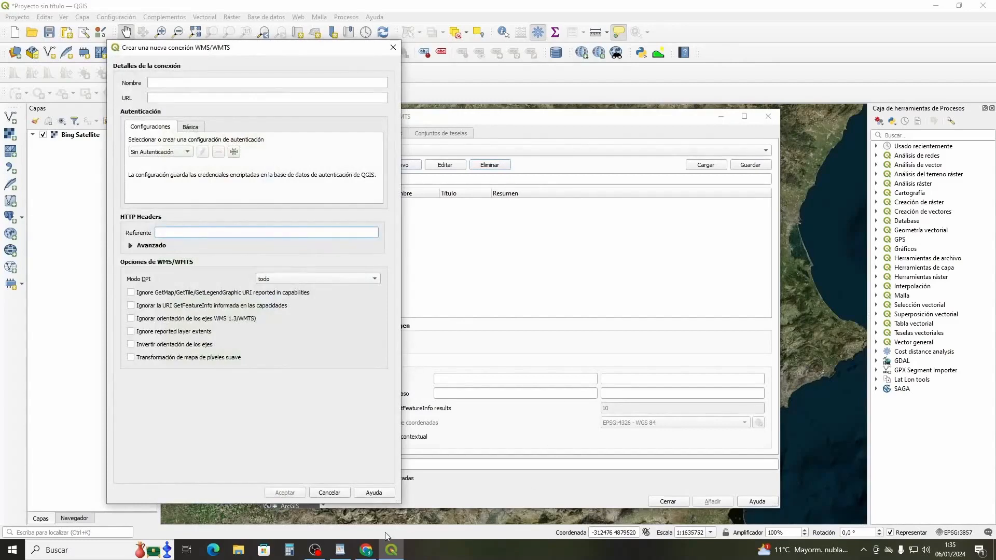
click(340, 551)
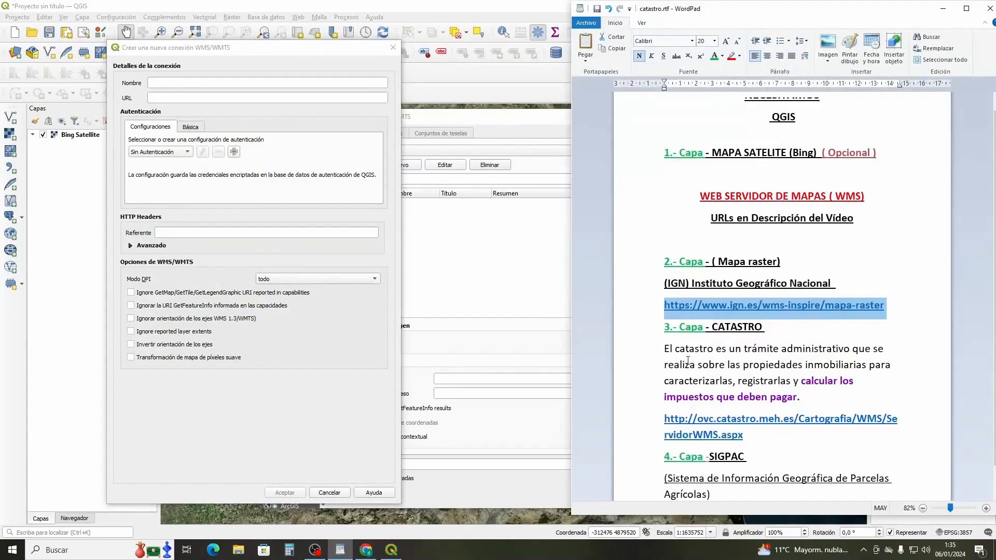
click(659, 424)
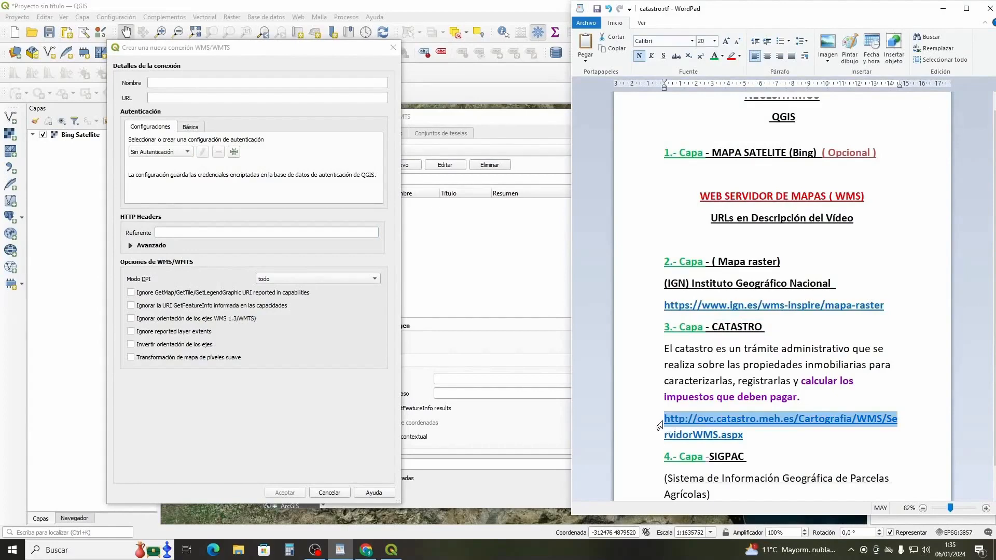
drag(662, 425, 665, 438)
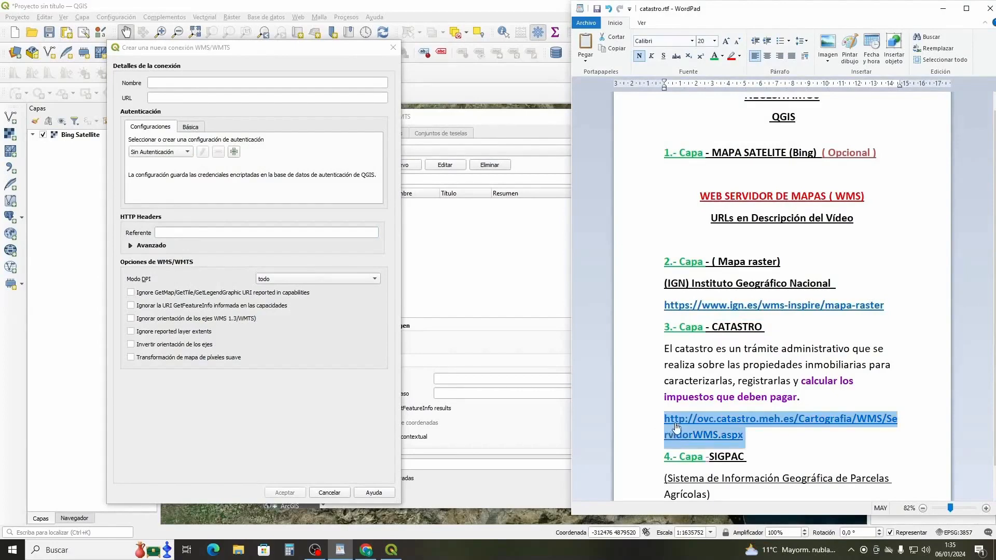
right_click(679, 424)
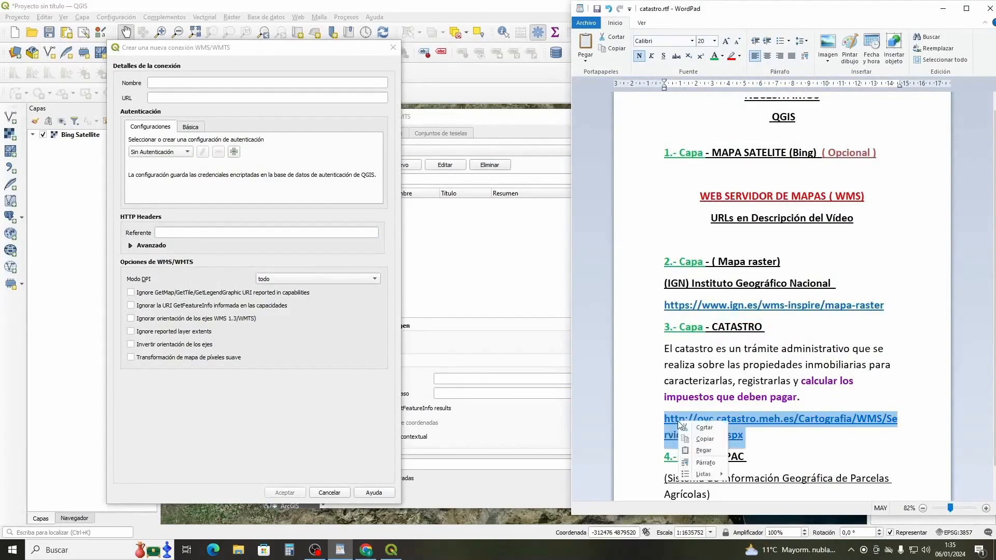
click(704, 439)
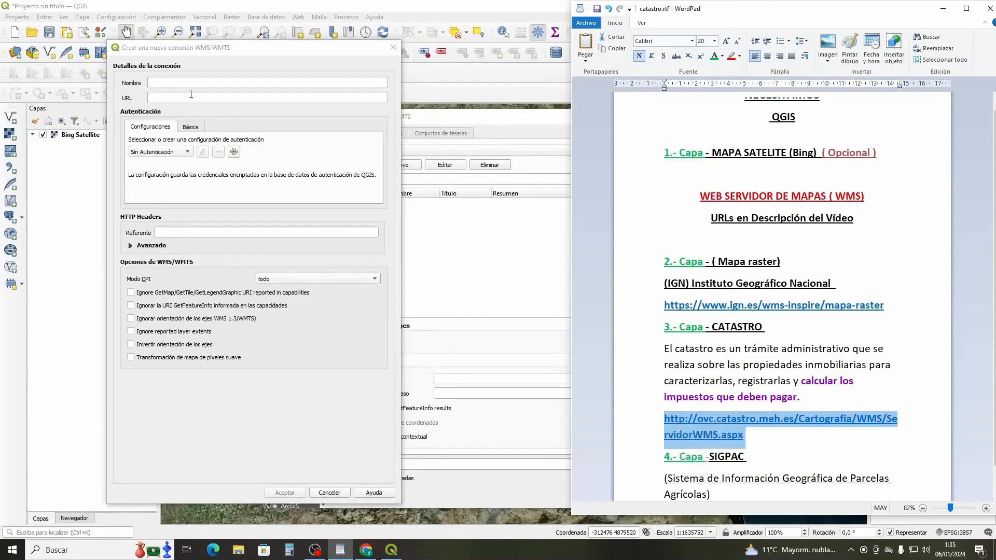
- Name the new connection CATASTRO, paste the copied server URL, save it, and select it in the connection list
click(171, 82)
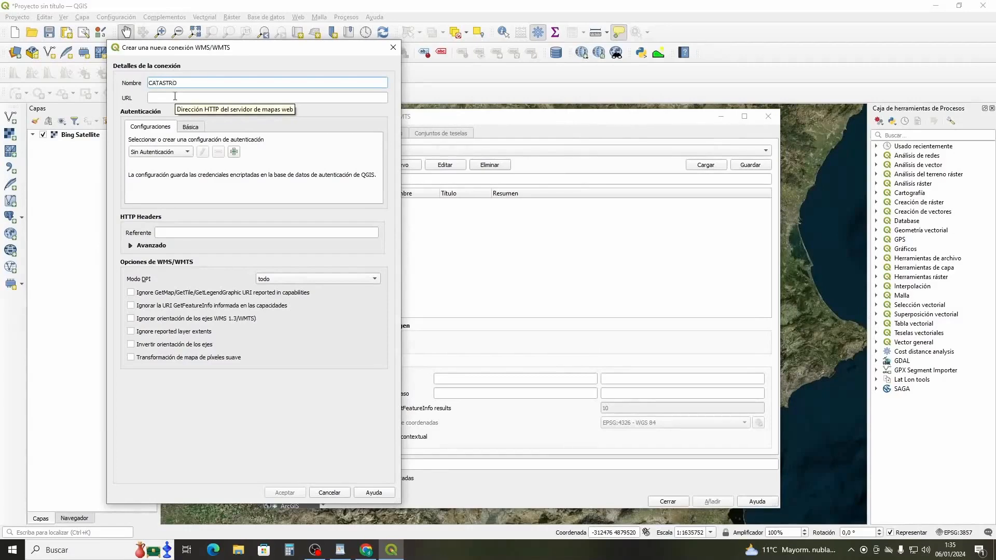
right_click(153, 98)
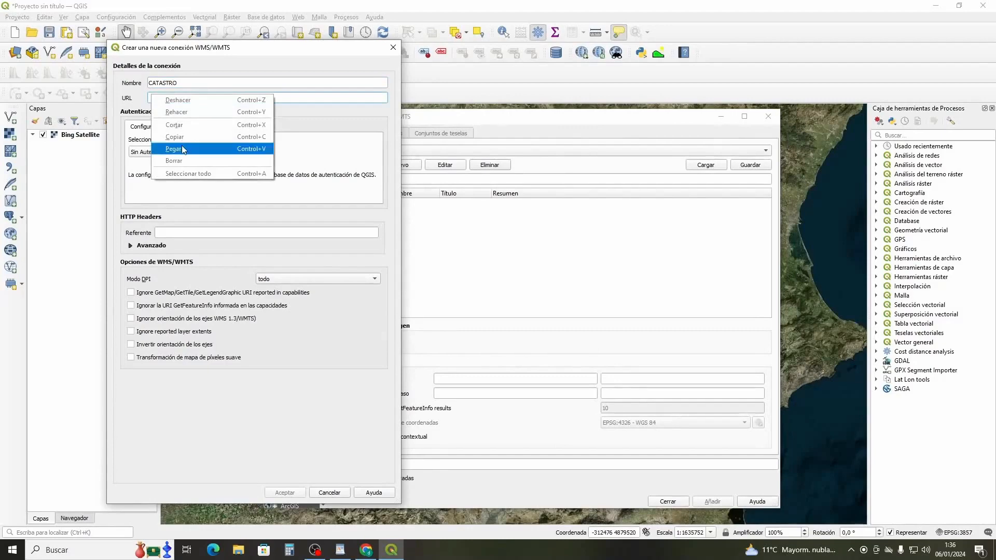
click(183, 150)
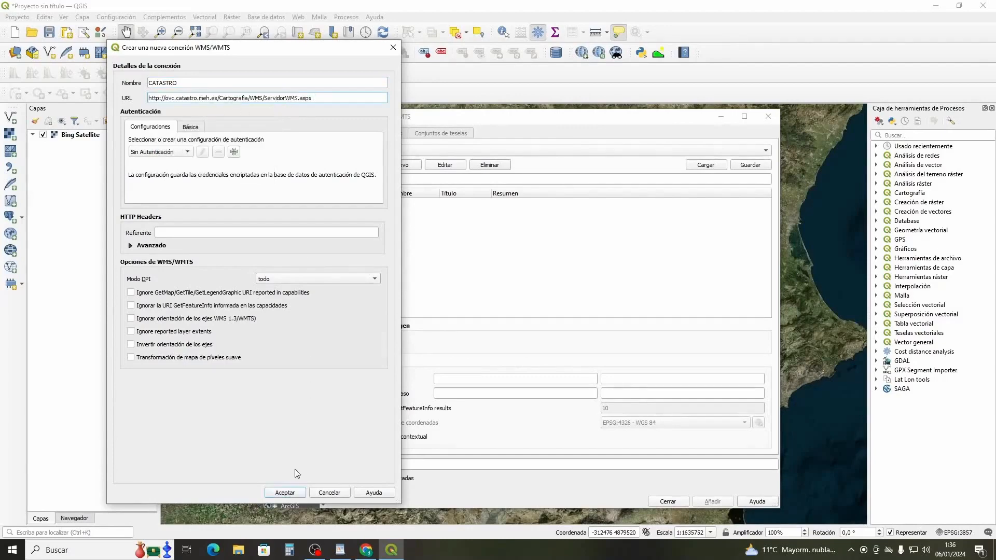
click(287, 492)
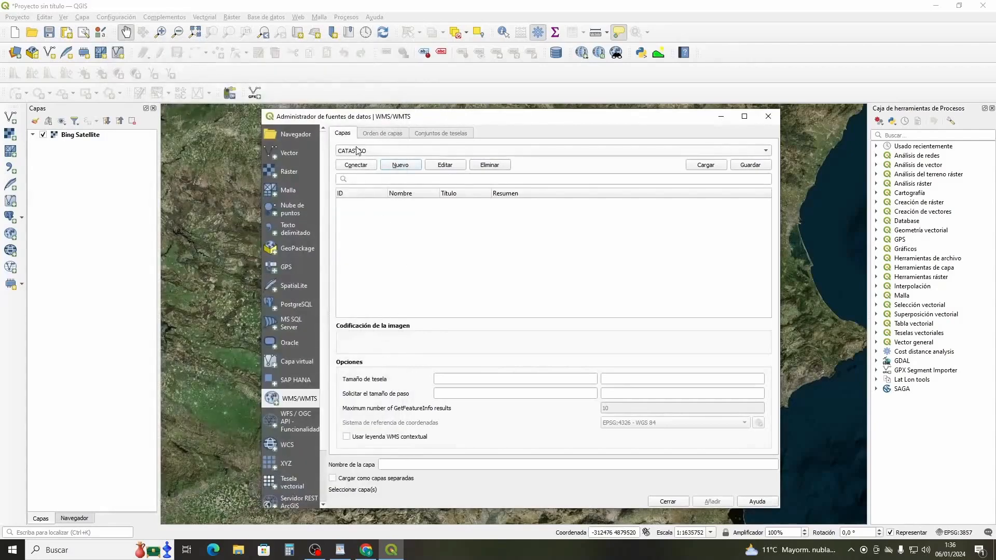
click(766, 150)
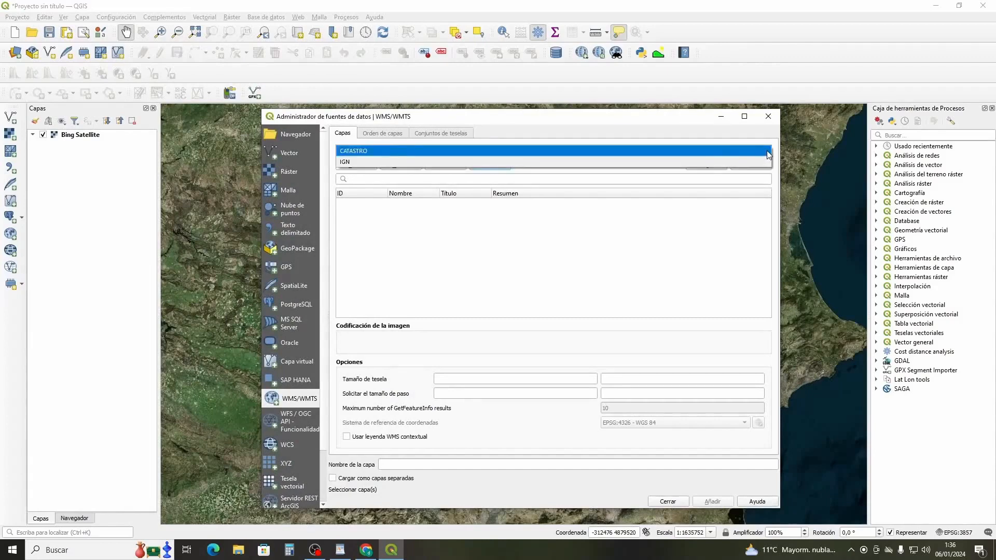
click(382, 148)
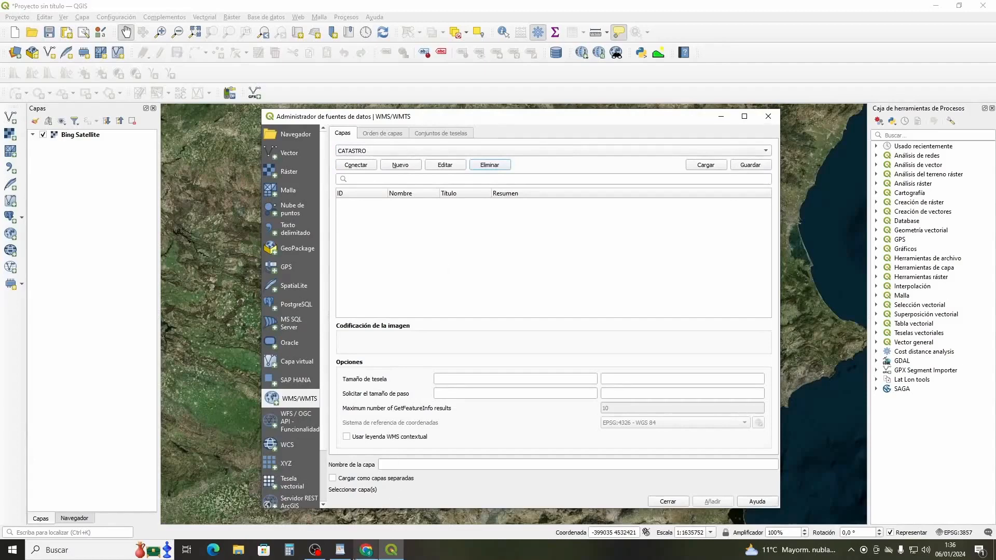
click(341, 552)
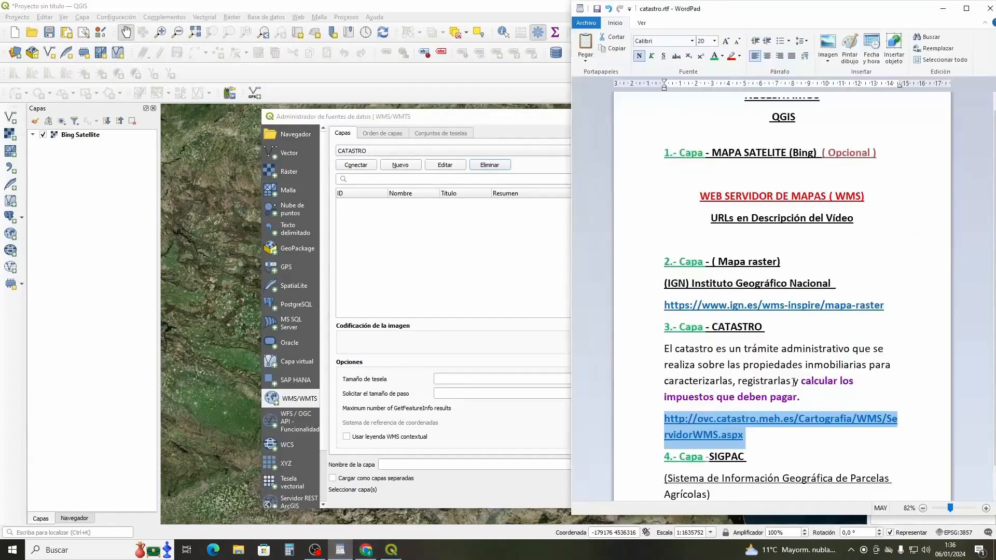
scroll(793, 381, down, 1)
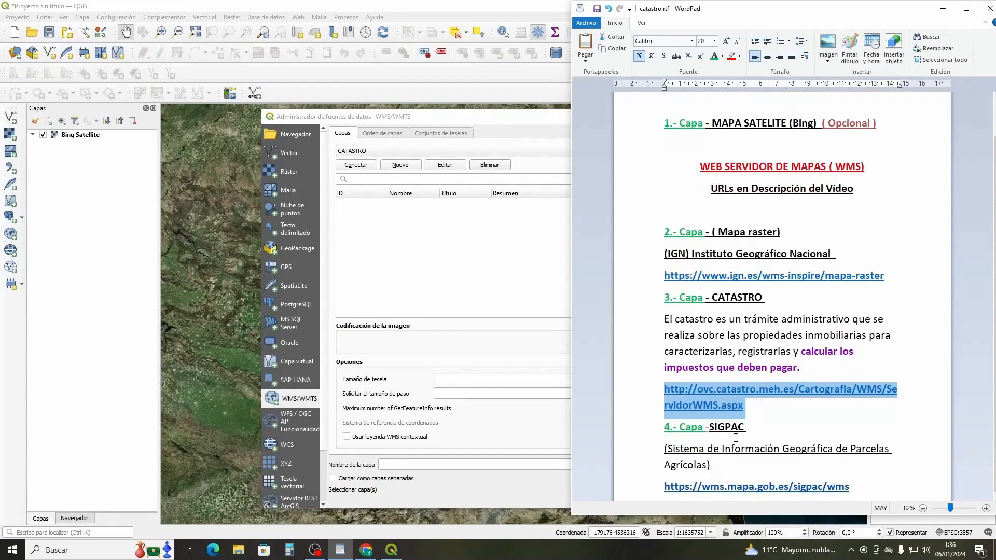
click(657, 490)
right_click(692, 487)
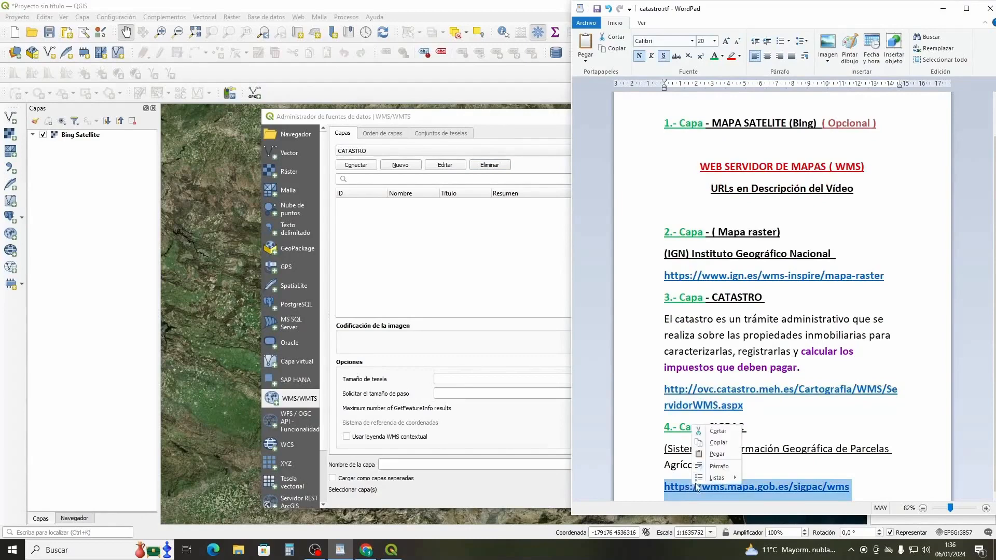
click(722, 441)
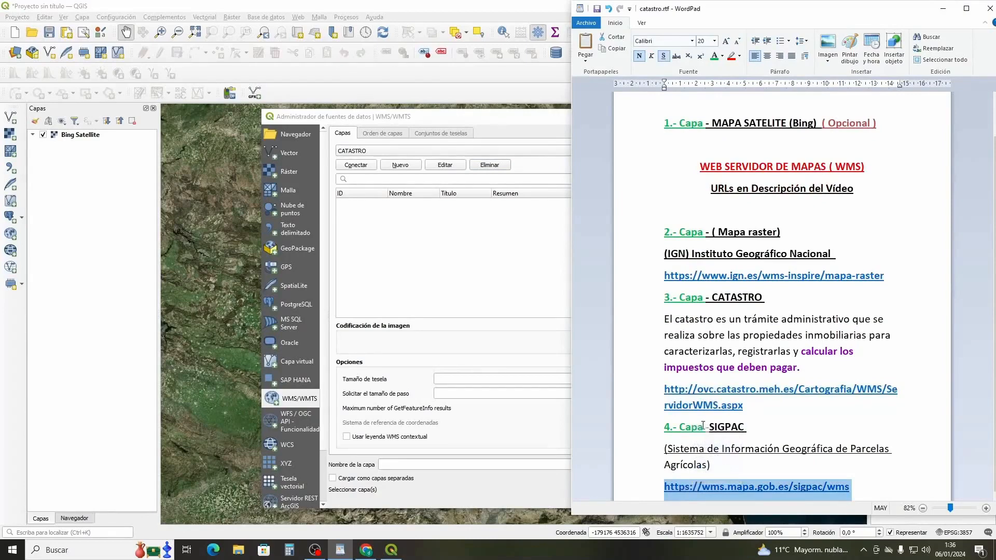
click(943, 9)
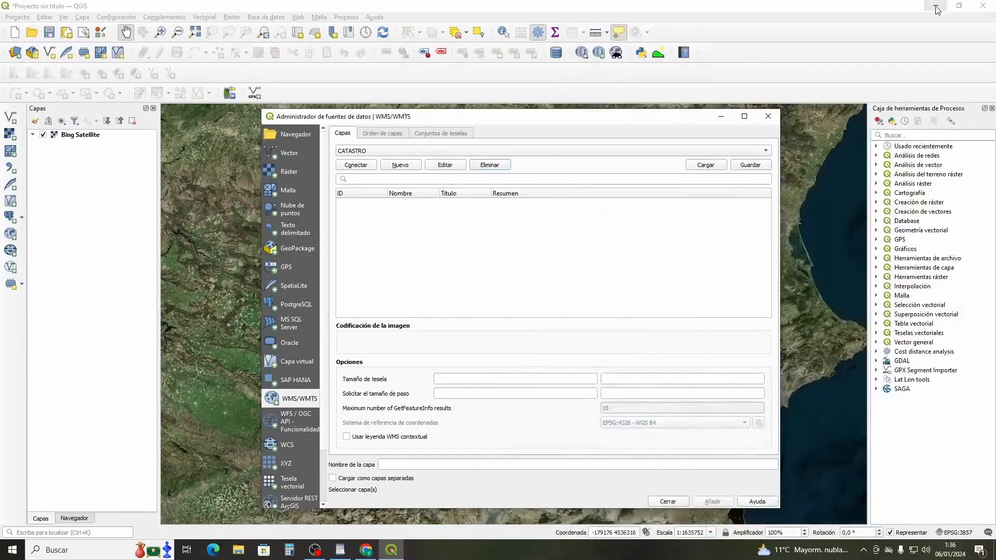
click(404, 167)
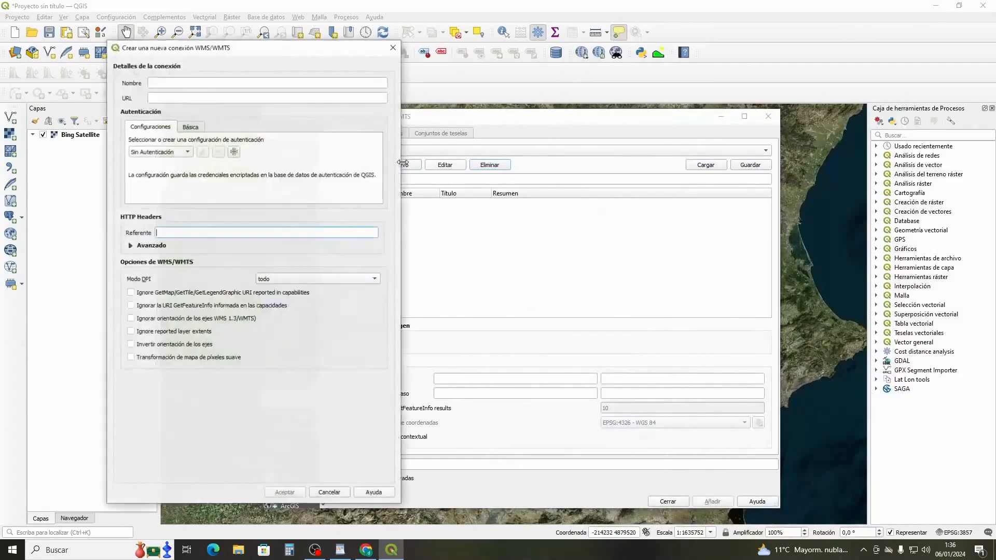
click(175, 84)
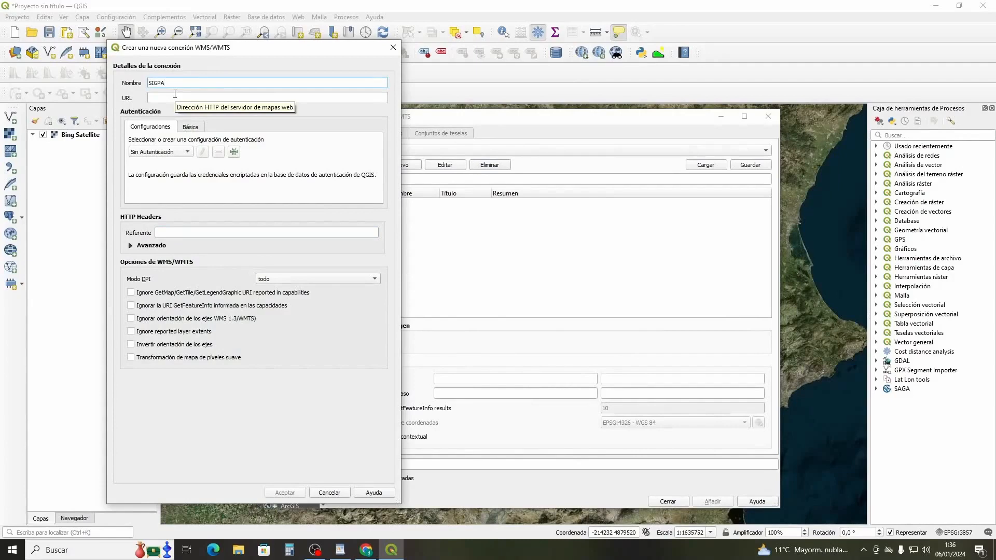
click(156, 98)
right_click(156, 96)
click(183, 149)
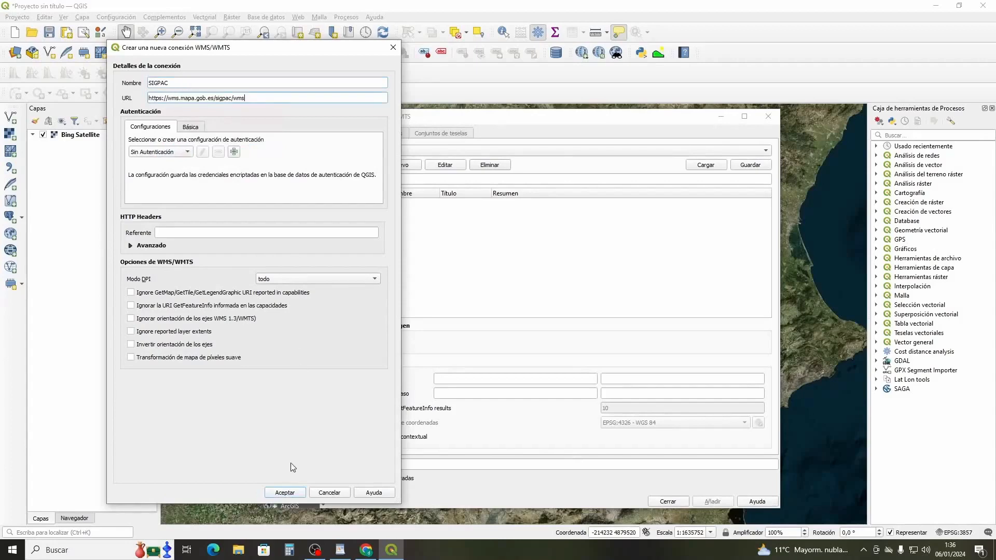
click(284, 493)
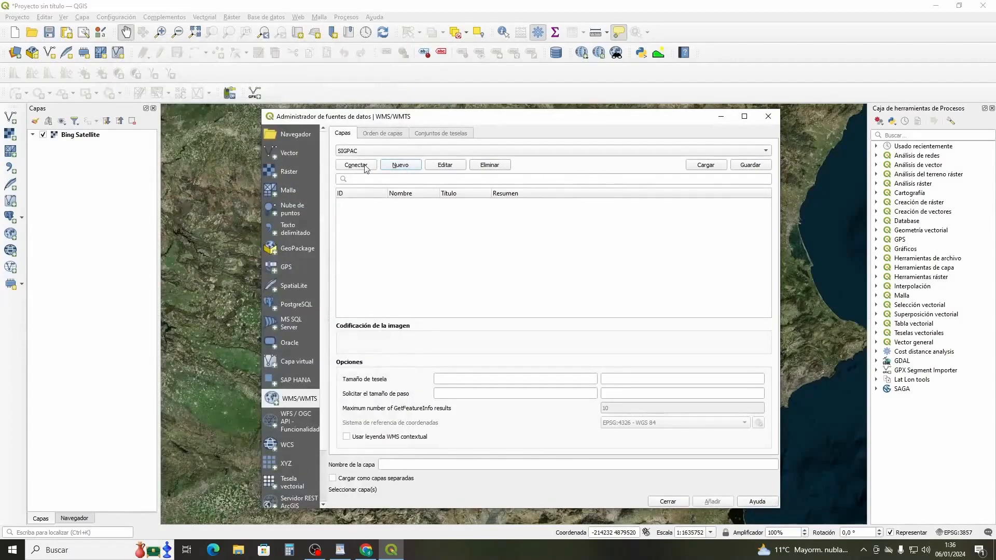
- Connect to the IGN service and select the default style of its mtn_rasterizado layer
click(765, 153)
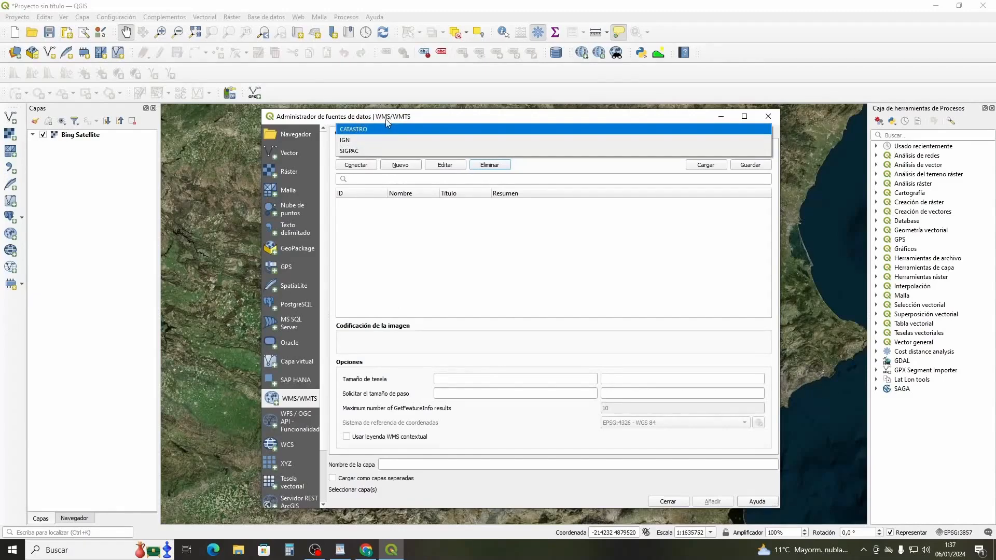
click(357, 141)
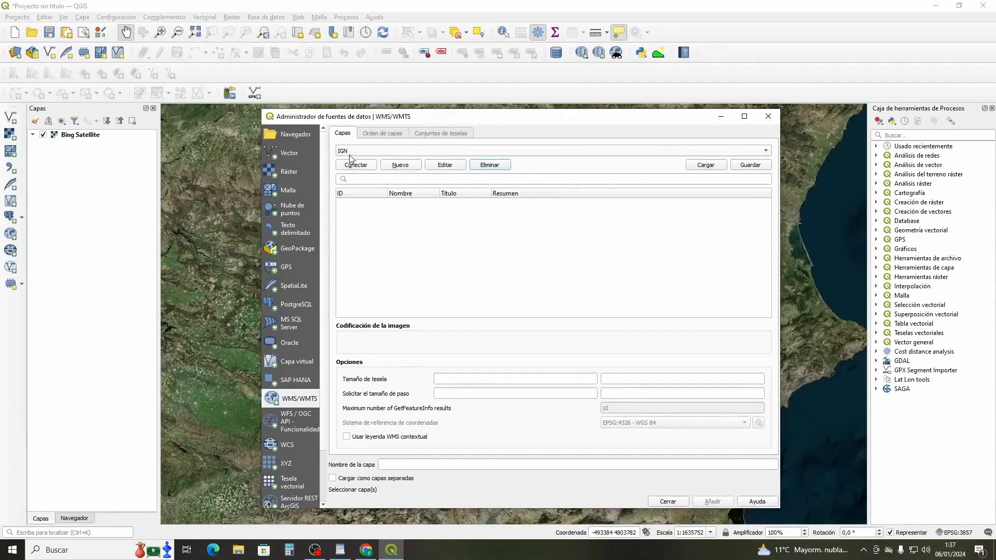
click(362, 167)
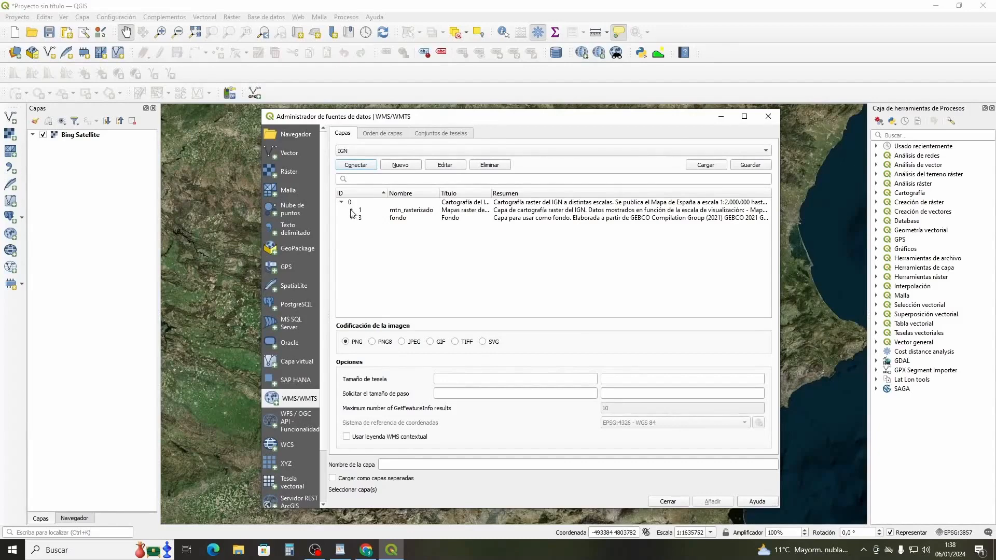
click(352, 210)
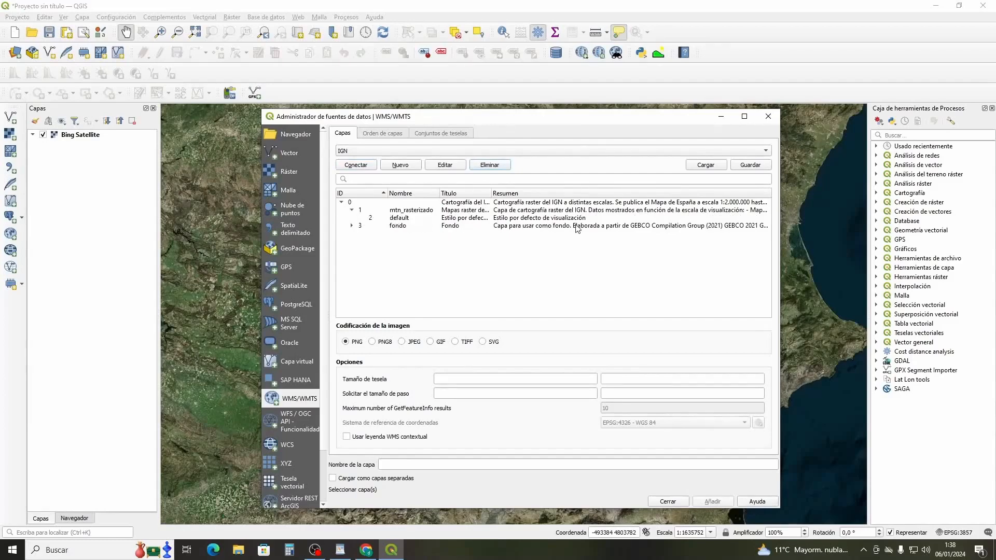
click(454, 218)
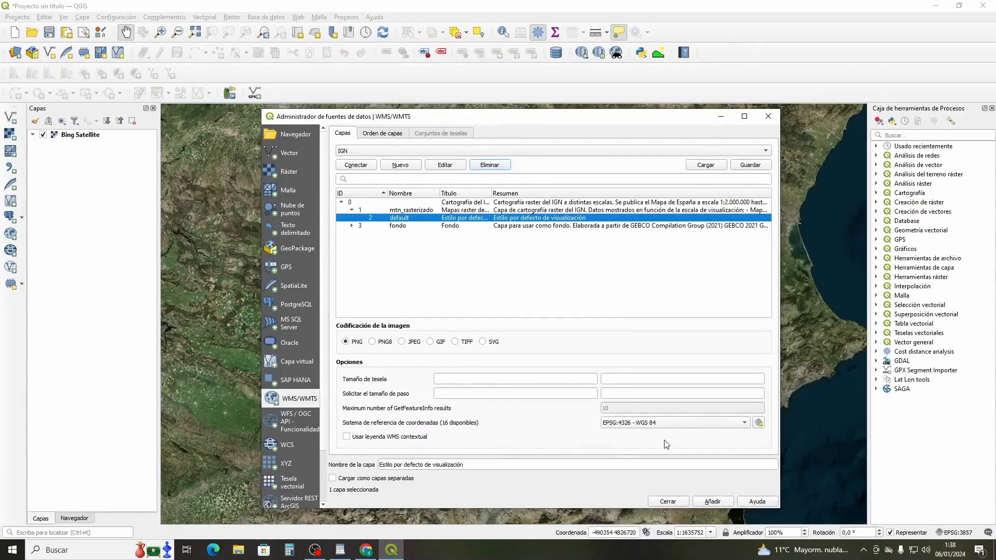
- Set the selected IGN layer's coordinate reference system to EPSG:25830 - ETRS89 / UTM zone 30N
click(746, 423)
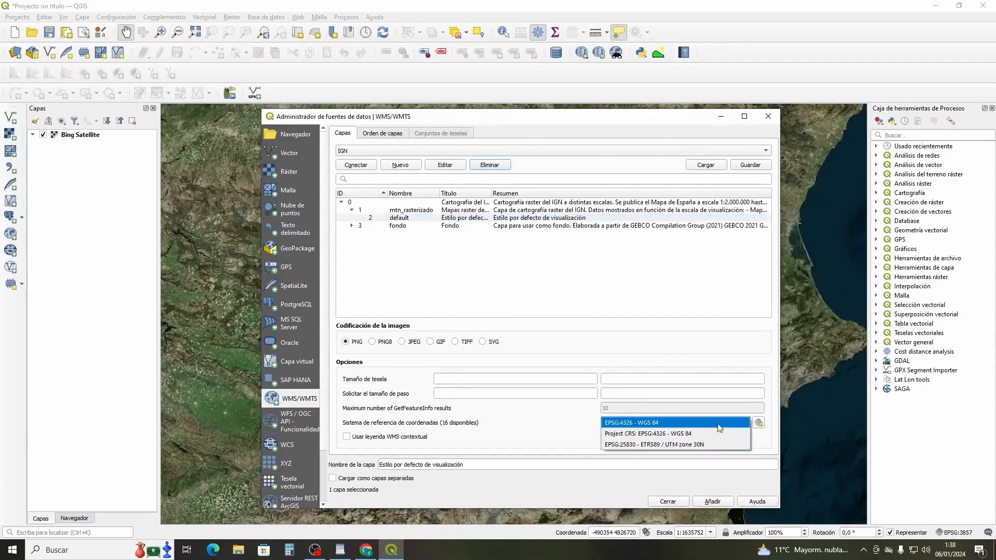
click(604, 121)
drag(509, 111, 178, 250)
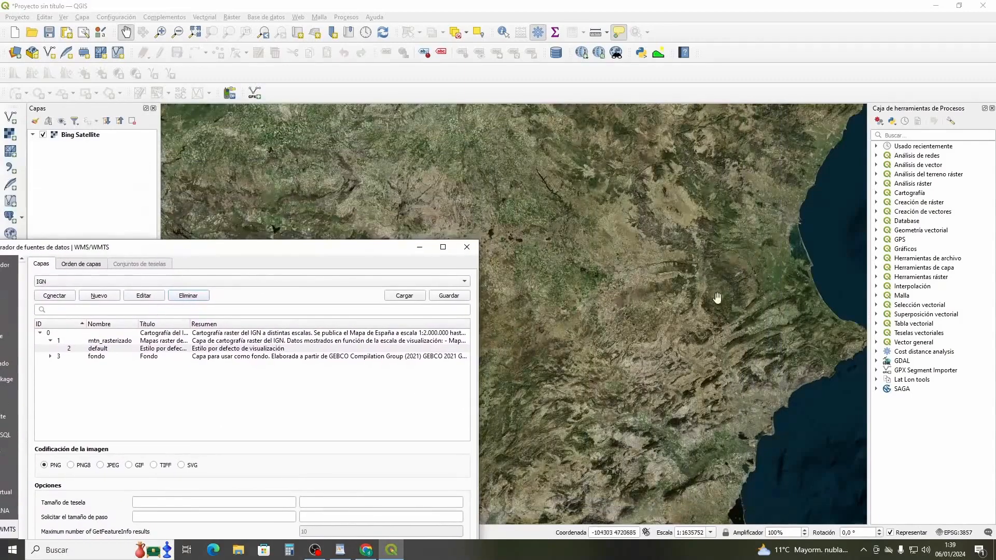
drag(338, 246, 612, 117)
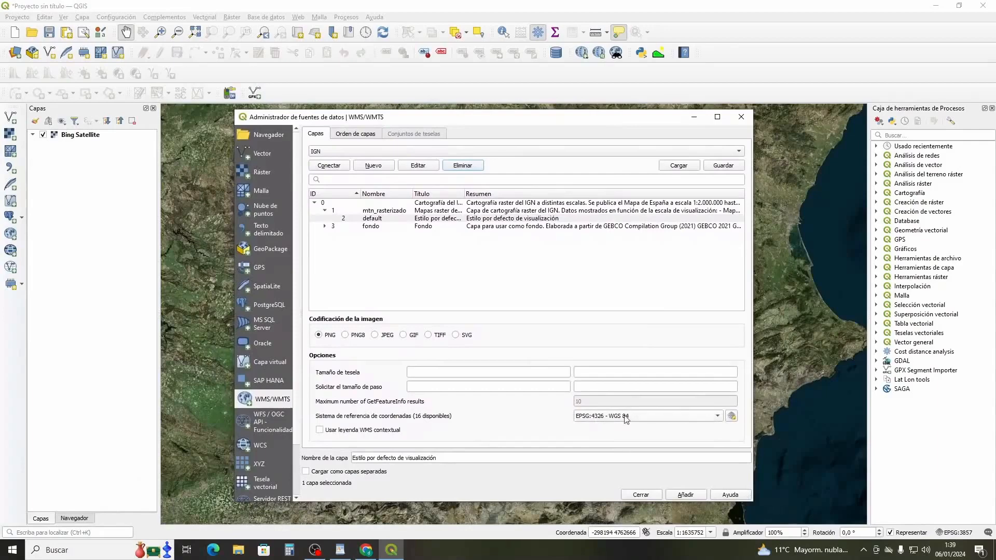
click(719, 417)
click(678, 439)
- Name the IGN layer MAPA RASTER, add it to the project, and close the data source manager
click(445, 457)
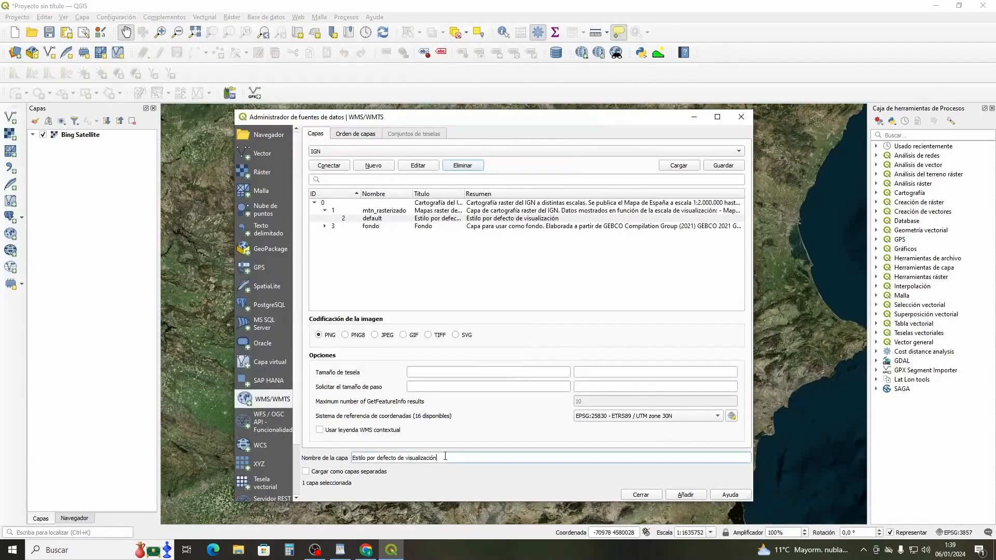
key(BackSpace)
key(BackSpace)
key(BackSpace)
key(BackSpace)
key(BackSpace)
key(BackSpace)
key(BackSpace)
key(BackSpace)
key(BackSpace)
key(BackSpace)
key(BackSpace)
key(BackSpace)
key(BackSpace)
key(BackSpace)
key(BackSpace)
key(BackSpace)
key(BackSpace)
key(BackSpace)
key(BackSpace)
key(BackSpace)
key(BackSpace)
key(BackSpace)
key(BackSpace)
key(BackSpace)
key(BackSpace)
key(BackSpace)
key(BackSpace)
key(BackSpace)
text(MAPA RASTER)
click(685, 496)
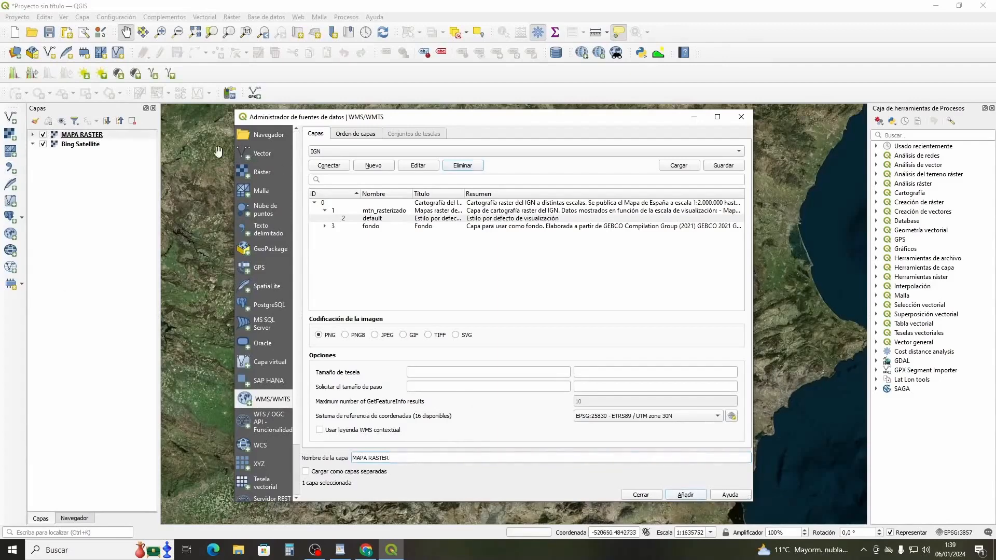
click(741, 117)
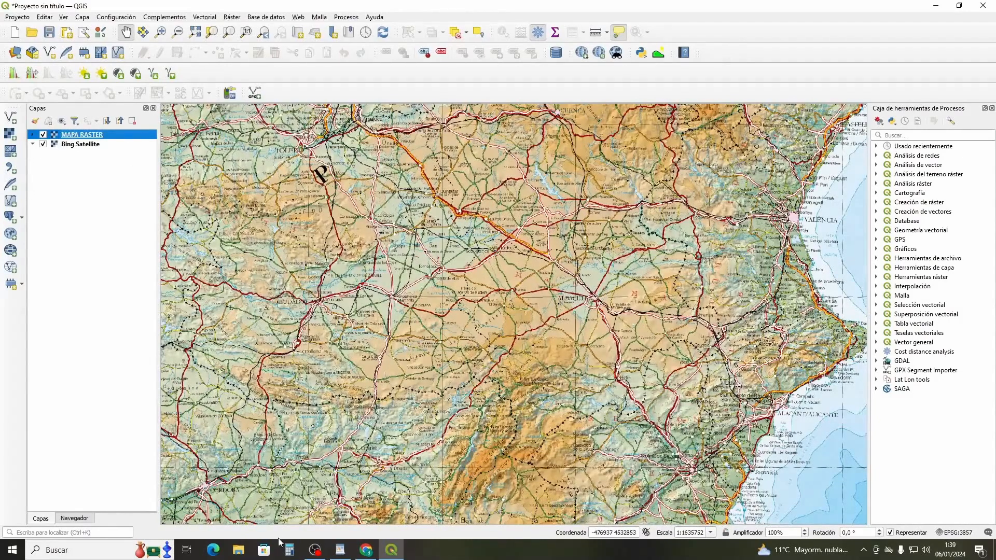
- Review the list of map layers in the WordPad notes and return to QGIS
click(340, 549)
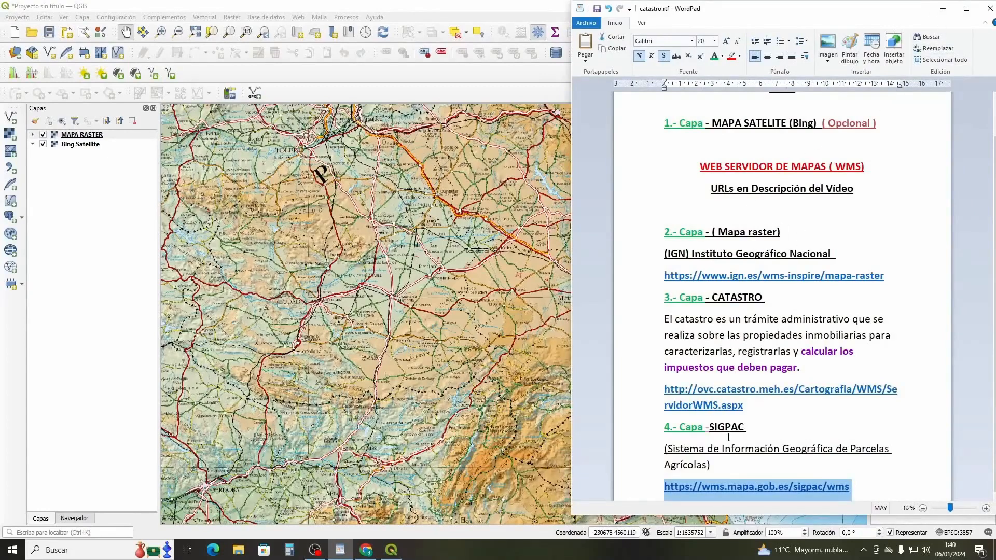
click(943, 8)
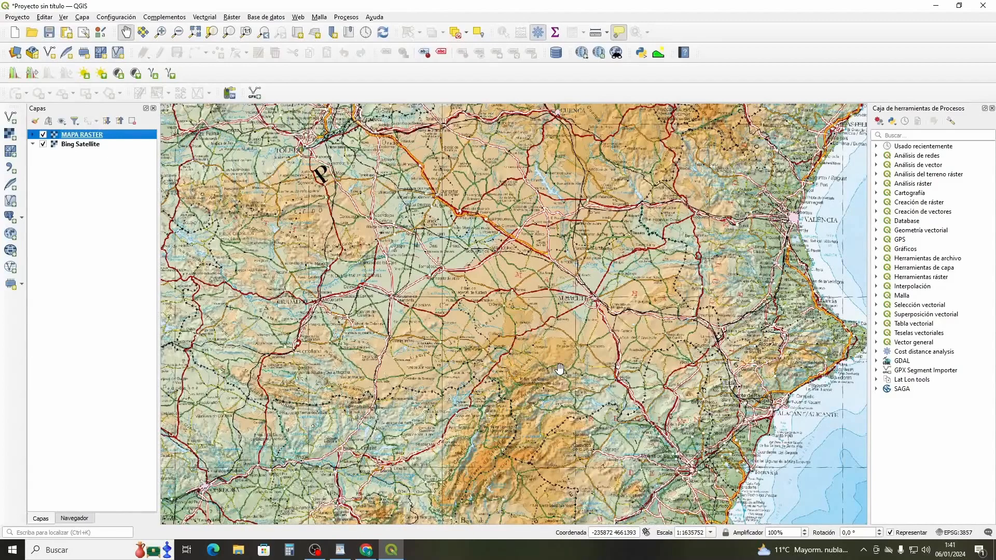
- Examine the MAPA RASTER cartography at several scales, from the Albacete region to the Riópar and Sierra de Alcaraz area
scroll(559, 369, up, 1)
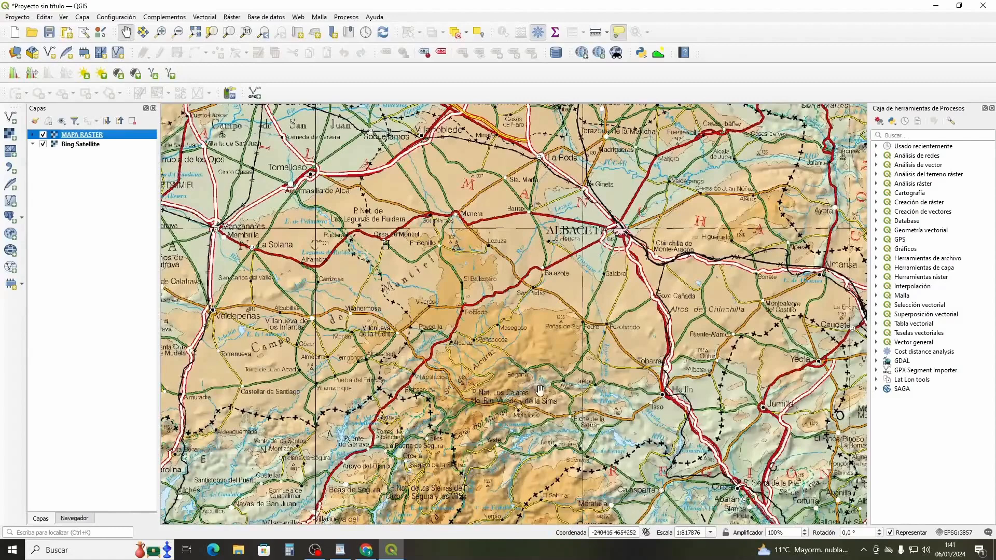
scroll(529, 396, down, 1)
scroll(516, 404, up, 1)
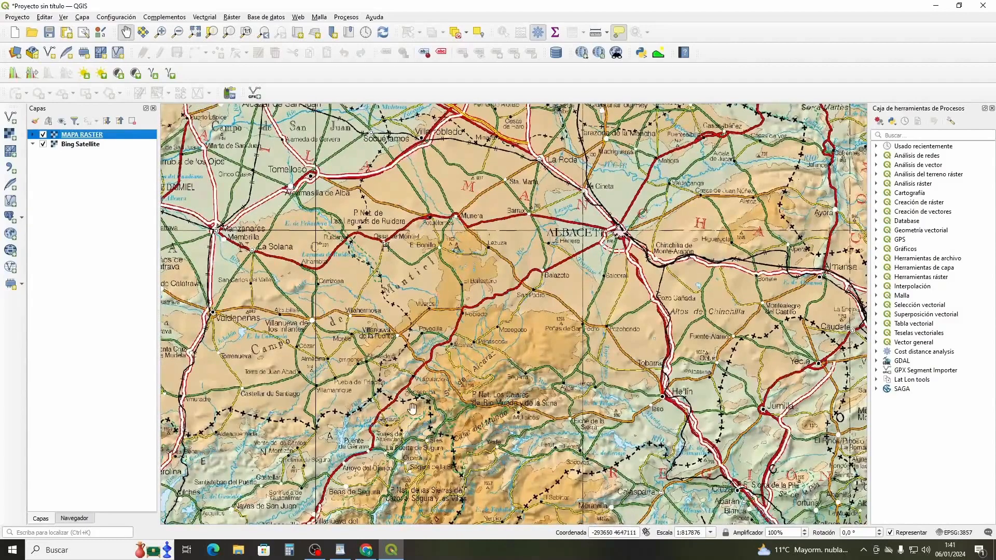
drag(448, 408, 469, 398)
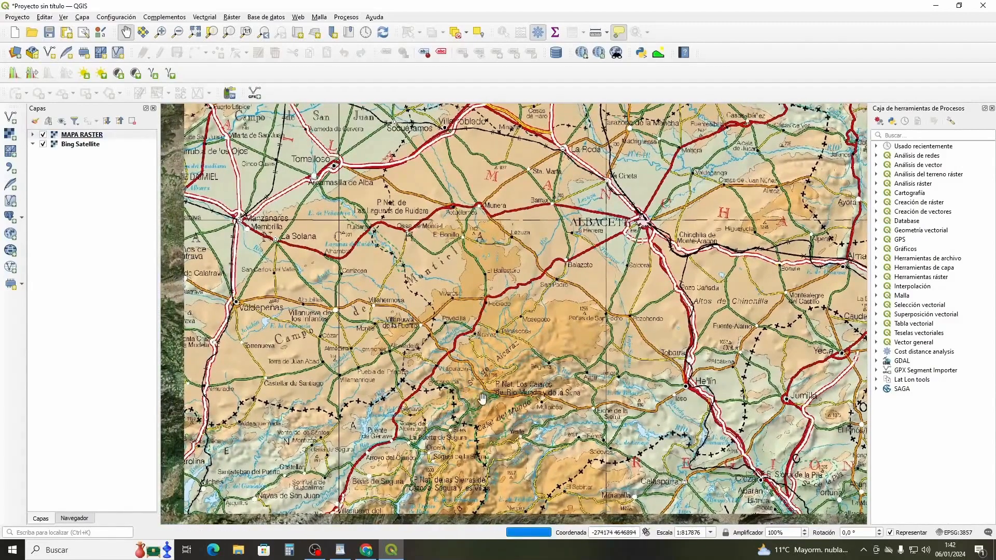
drag(486, 422, 488, 342)
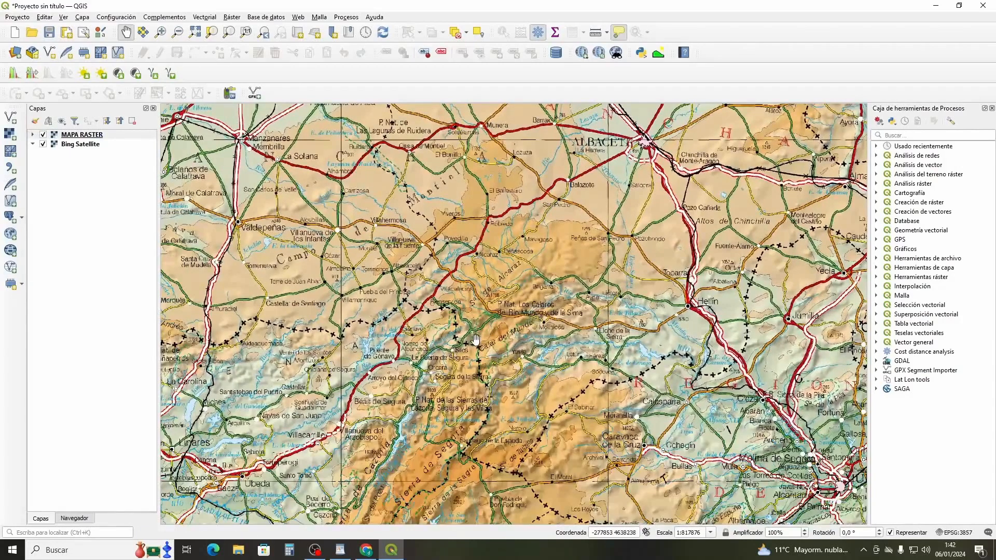
scroll(459, 340, up, 2)
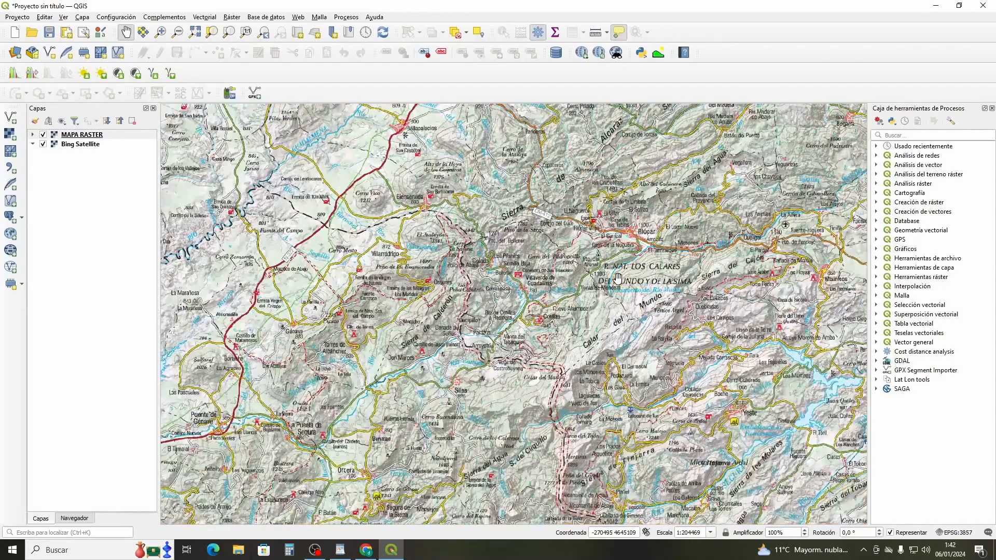
drag(677, 243, 616, 272)
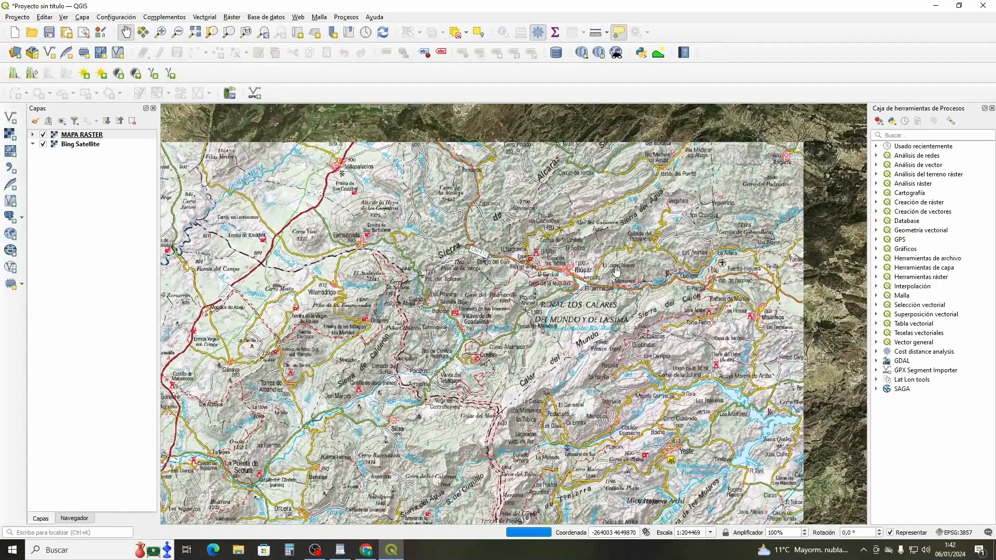
drag(616, 270, 561, 285)
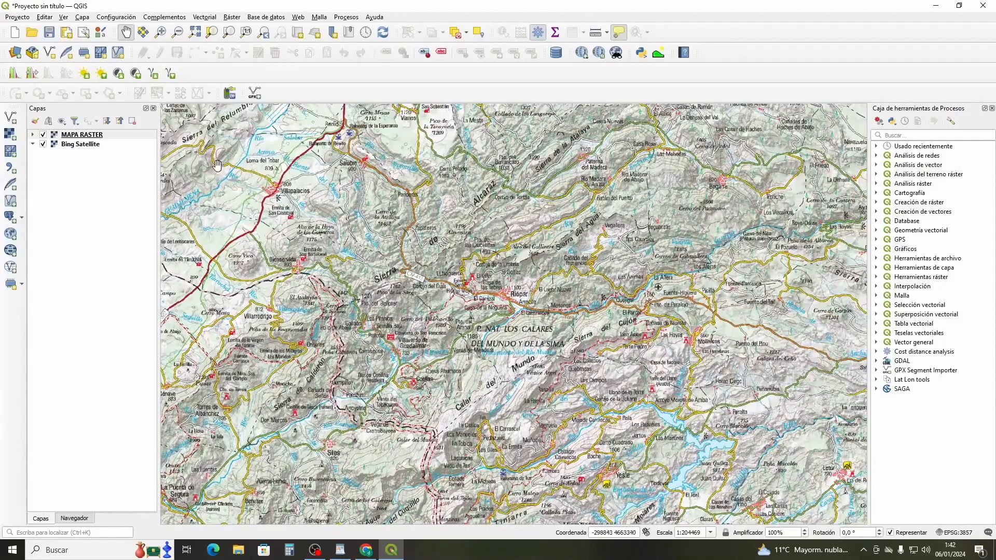
- Temporarily hide the MAPA RASTER layer to inspect the Bing Satellite imagery of the same area, and show it again
click(43, 135)
drag(660, 300, 655, 356)
drag(616, 300, 611, 320)
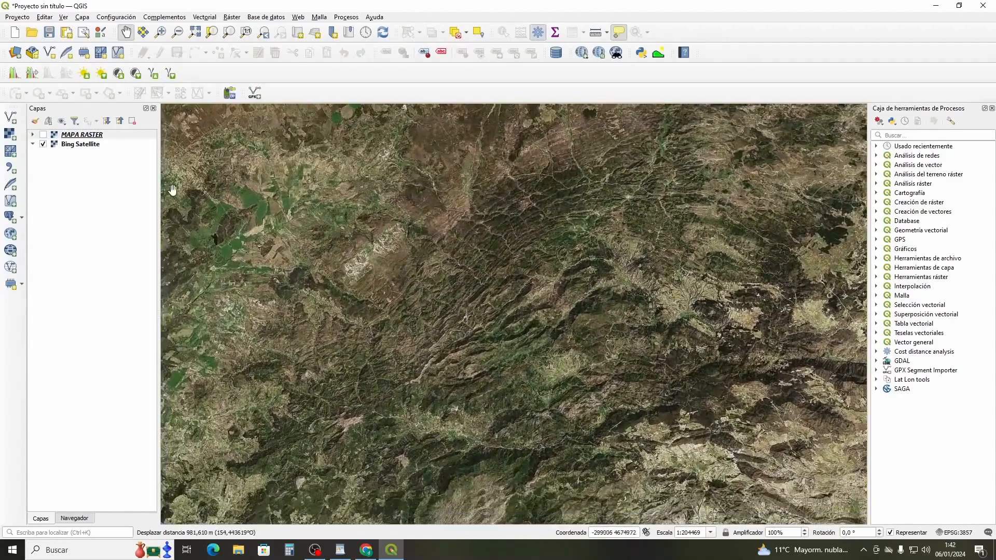
click(43, 135)
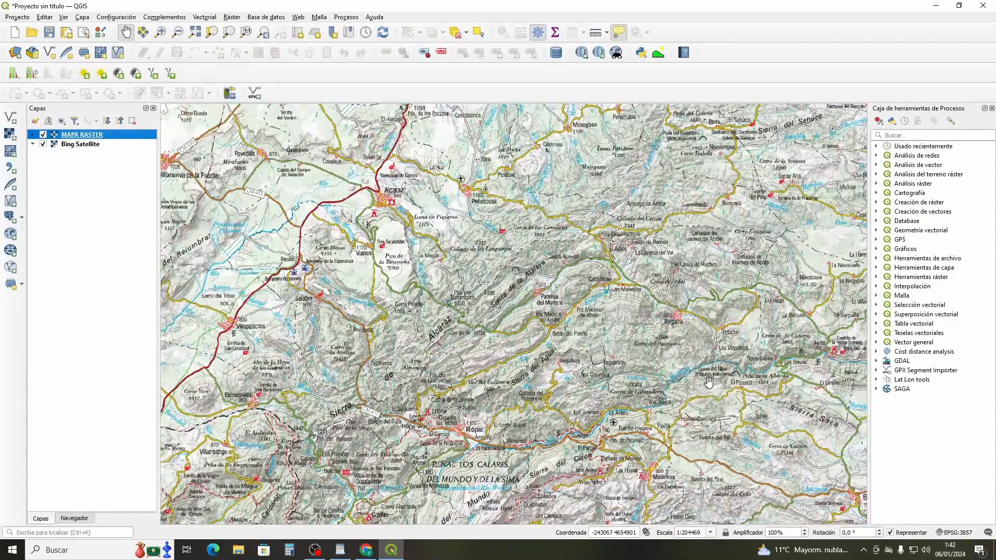
- Examine the raster map around Bogarra and the Padrastro peak, and hide MAPA RASTER to compare it with the satellite imagery
scroll(708, 382, up, 1)
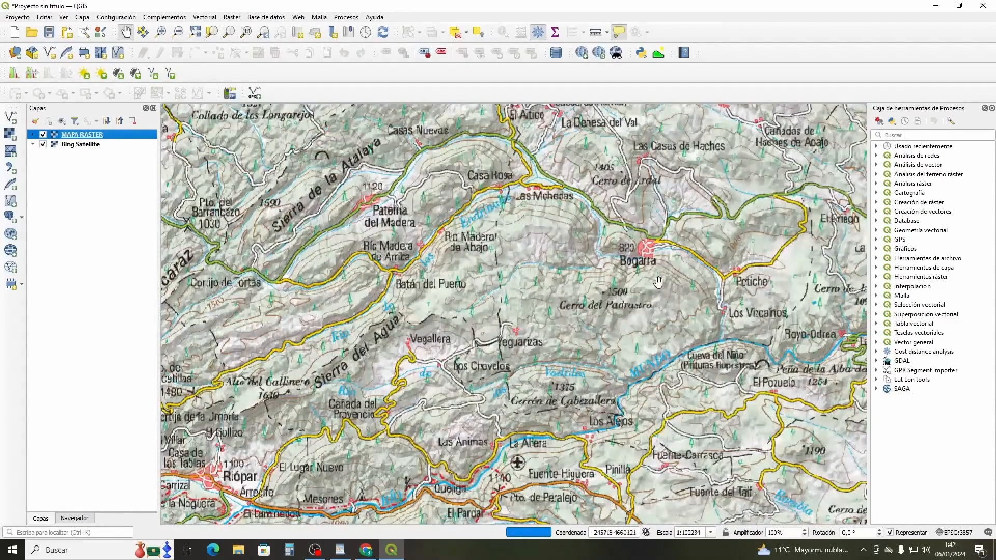
drag(650, 297, 612, 331)
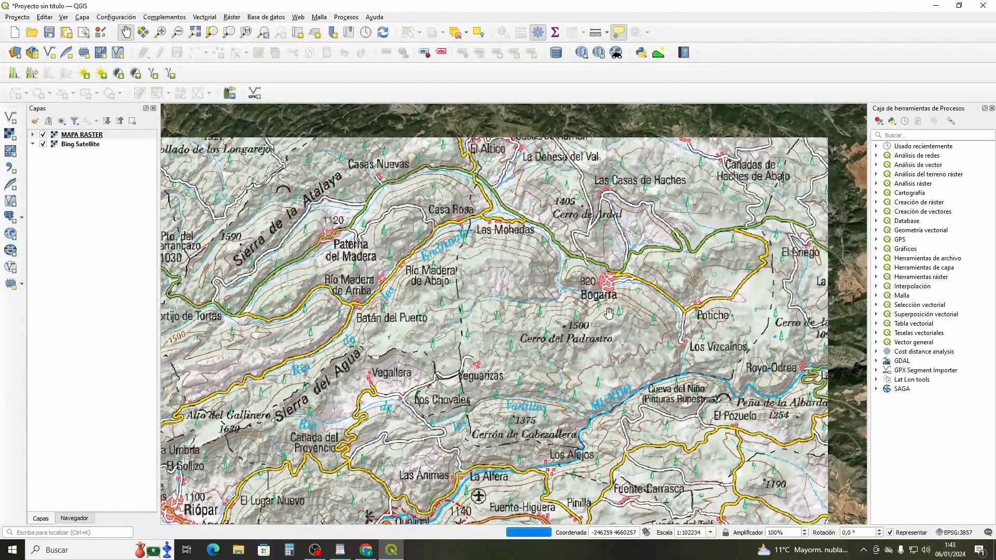
scroll(586, 314, up, 1)
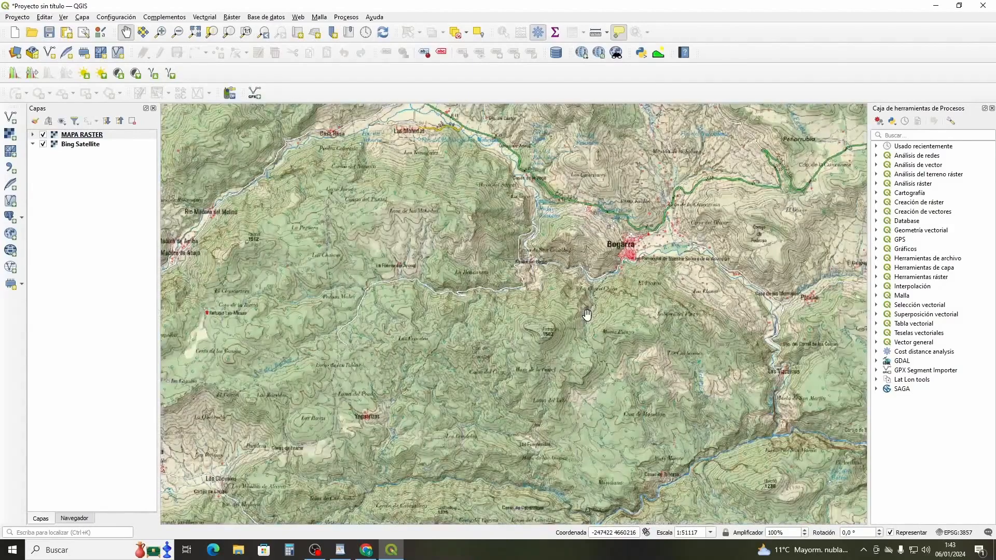
scroll(592, 307, up, 1)
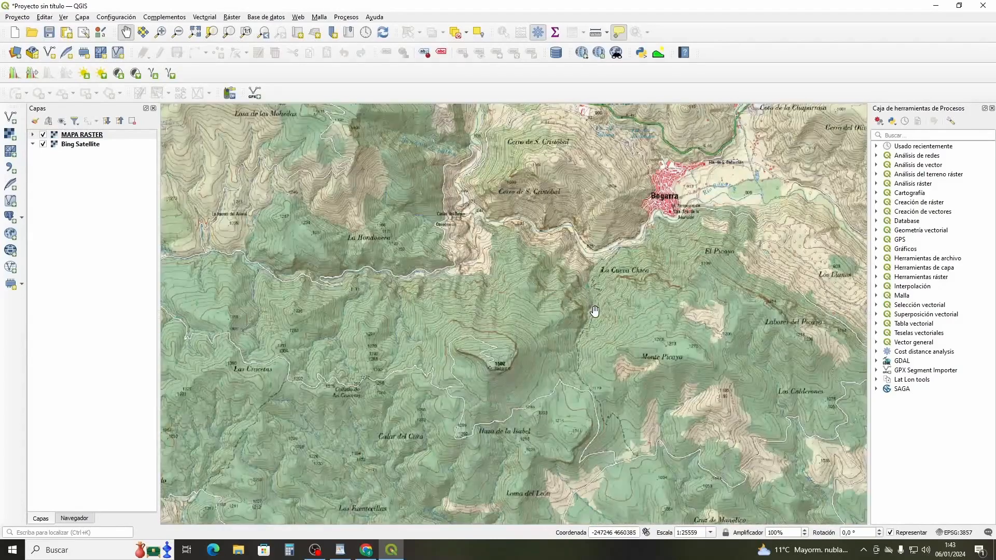
scroll(594, 311, up, 1)
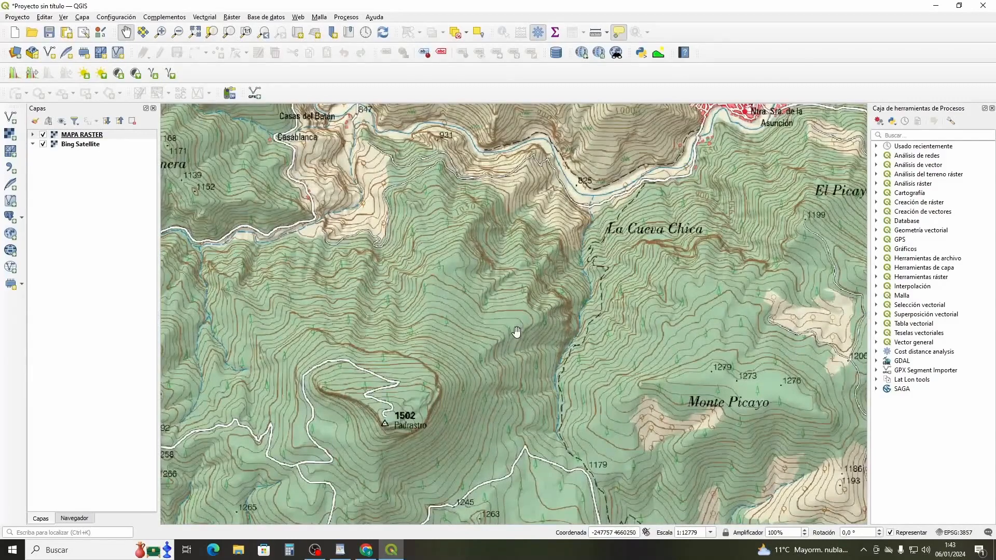
scroll(516, 331, down, 1)
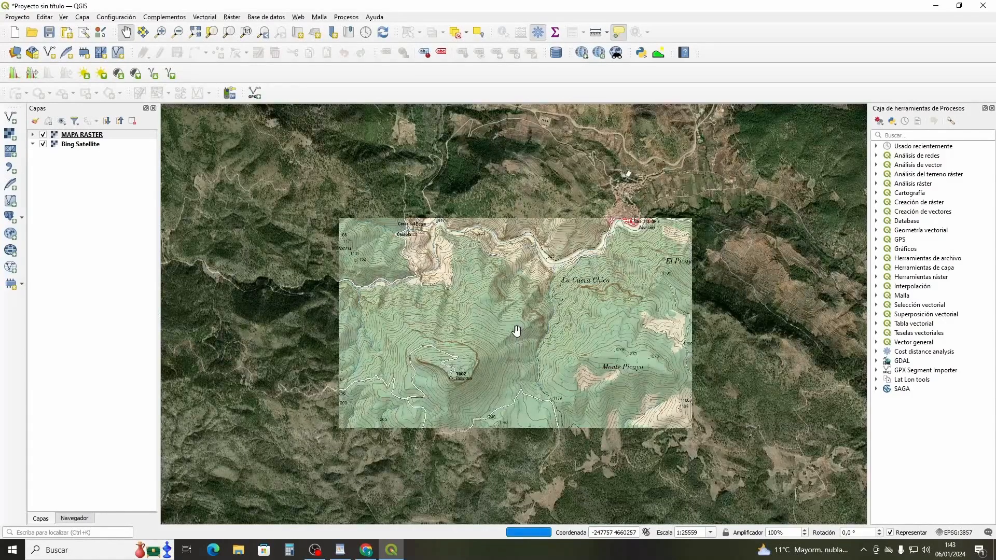
scroll(516, 331, up, 1)
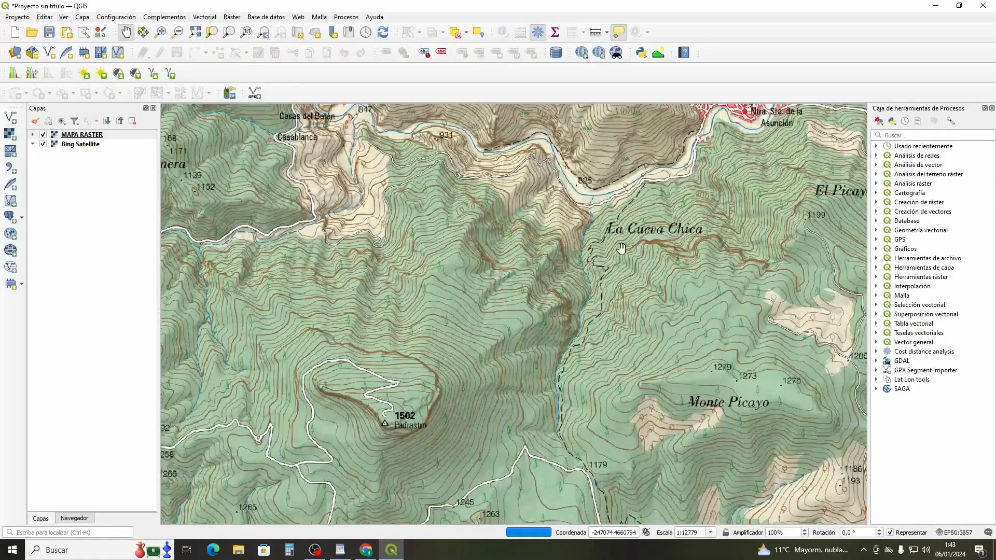
drag(474, 367, 517, 315)
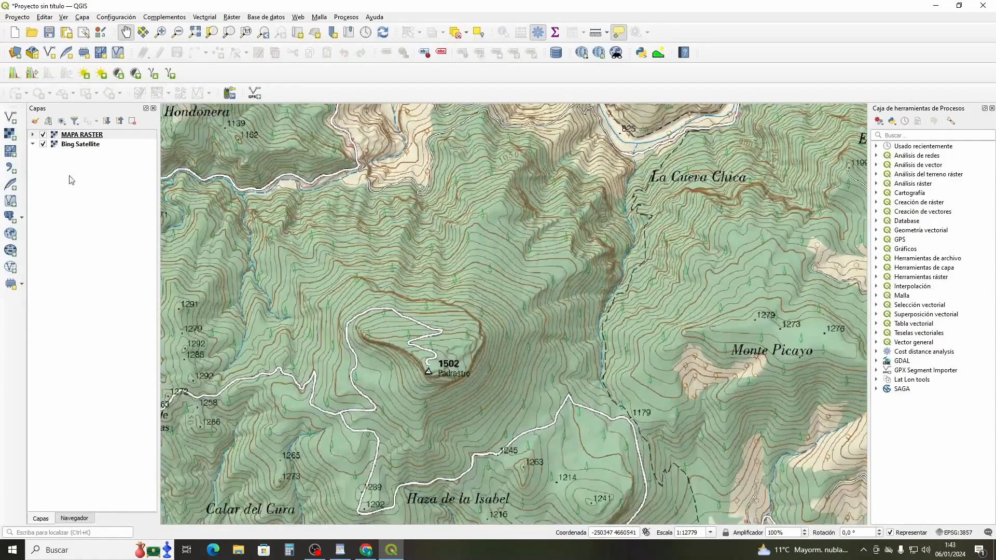
click(43, 135)
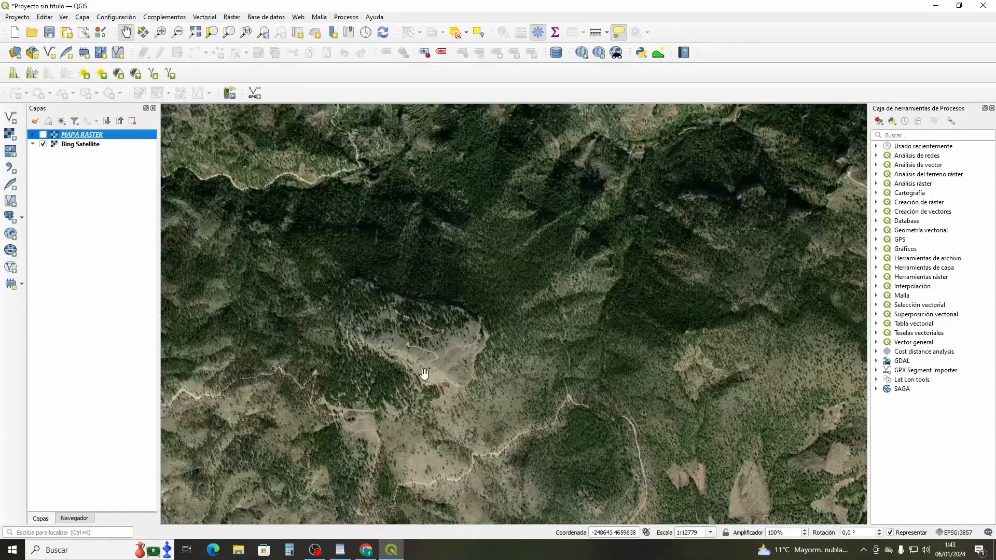
- Compare the raster map with the Bing Satellite imagery around the Padrastro peak by toggling MAPA RASTER, leaving it visible
click(43, 135)
click(43, 144)
click(43, 144)
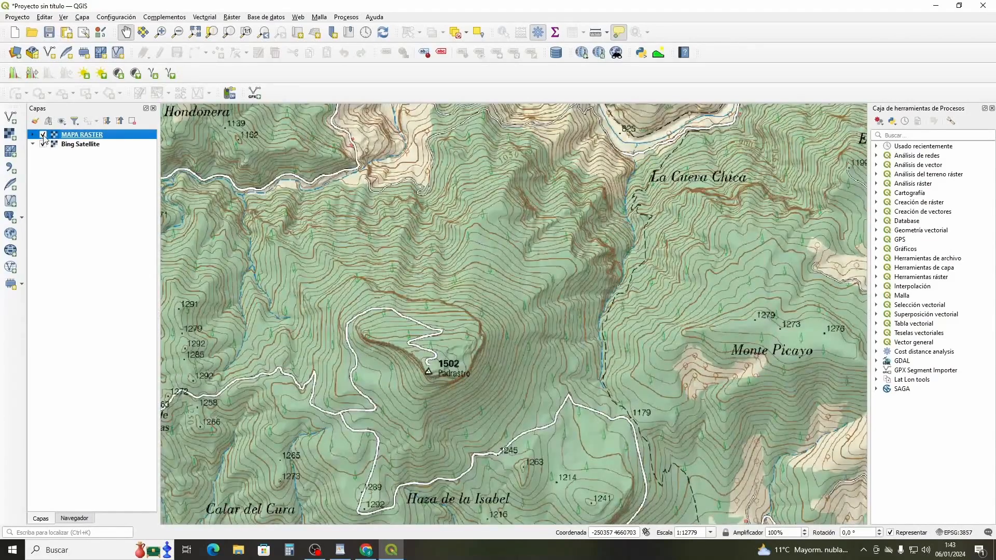
click(43, 135)
click(43, 135)
click(43, 135)
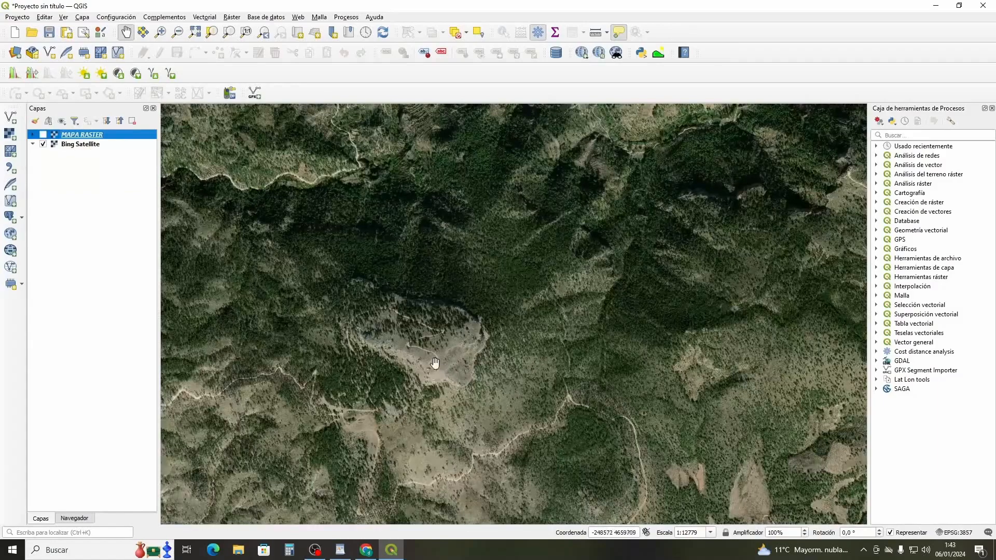
click(43, 135)
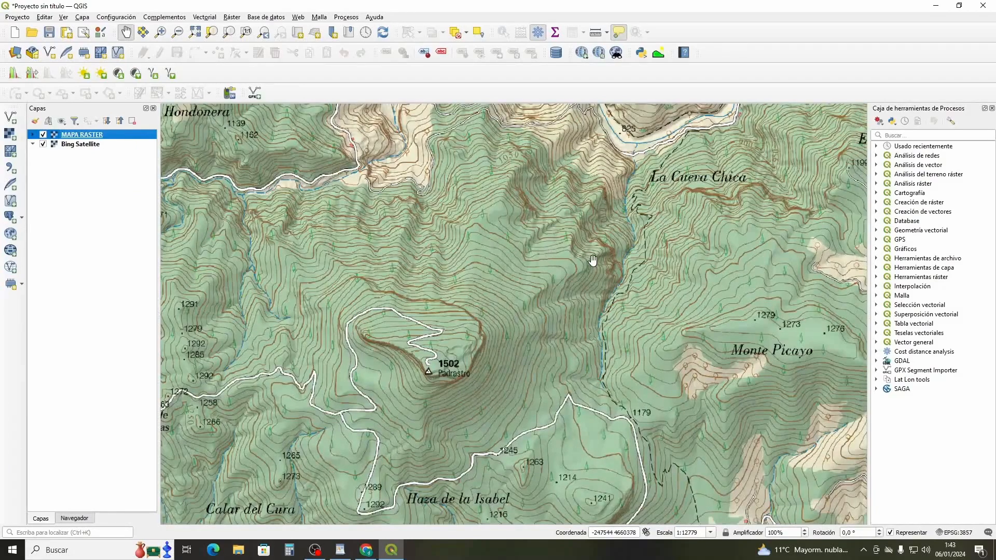
drag(596, 216, 585, 240)
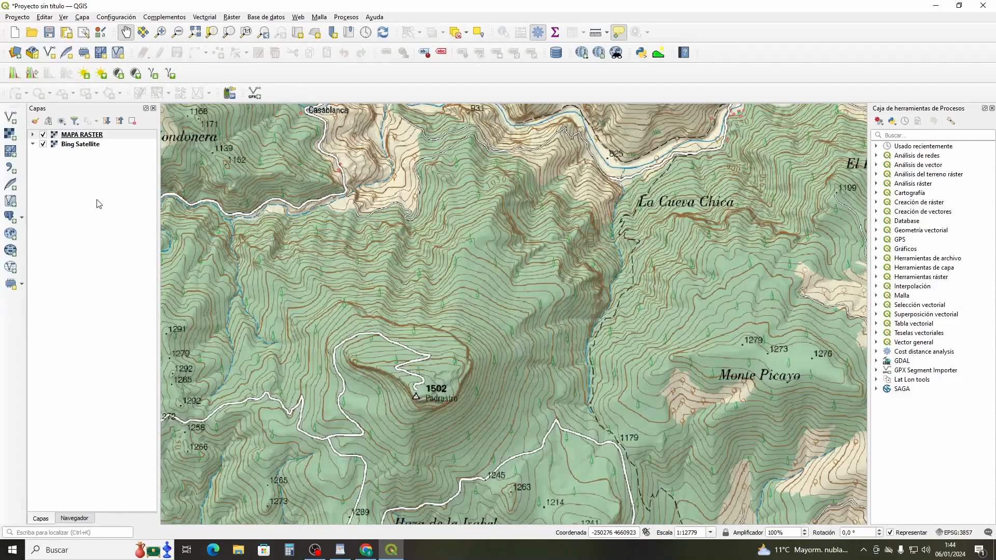
- Check the layer notes in WordPad, return to QGIS and connect to the saved CATASTRO WMS service
click(339, 550)
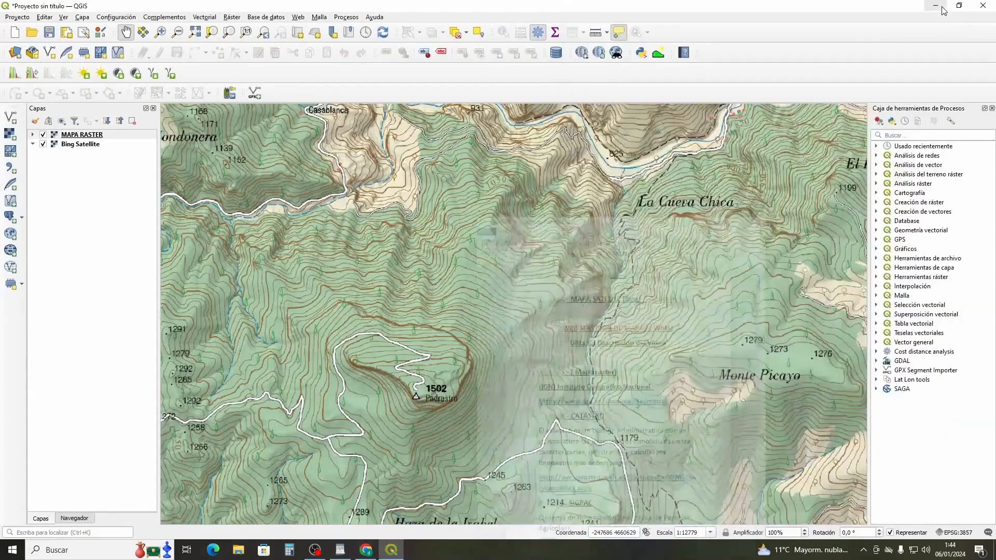
click(943, 8)
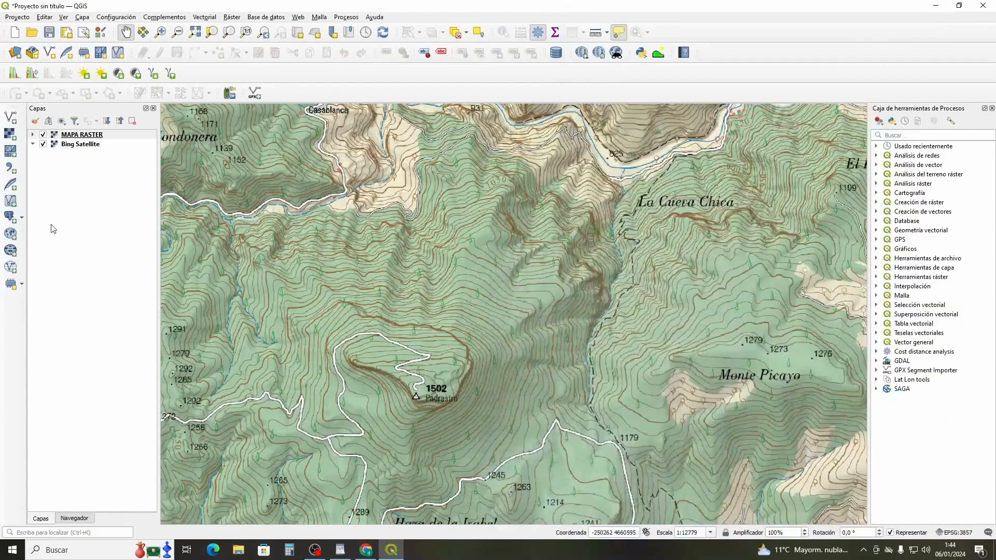
click(11, 235)
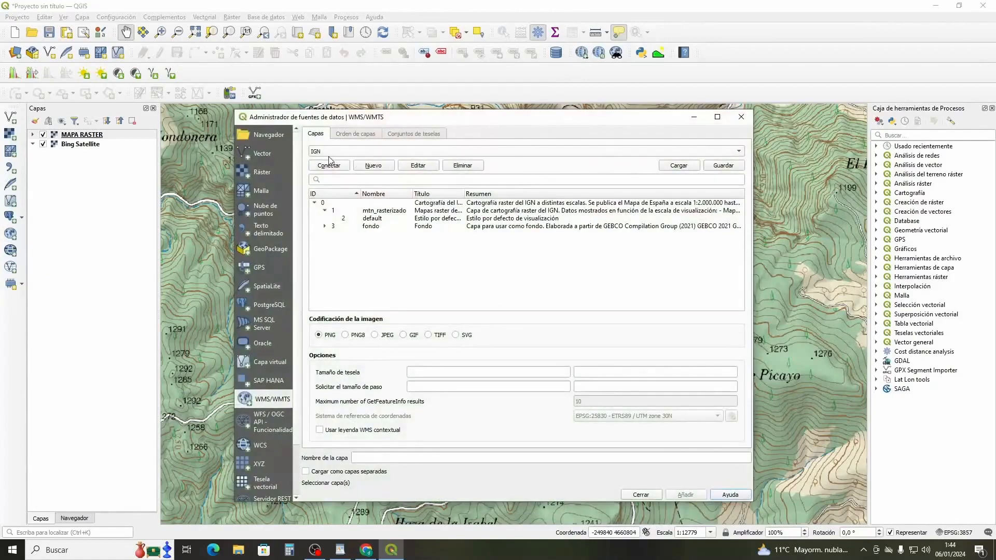
click(741, 152)
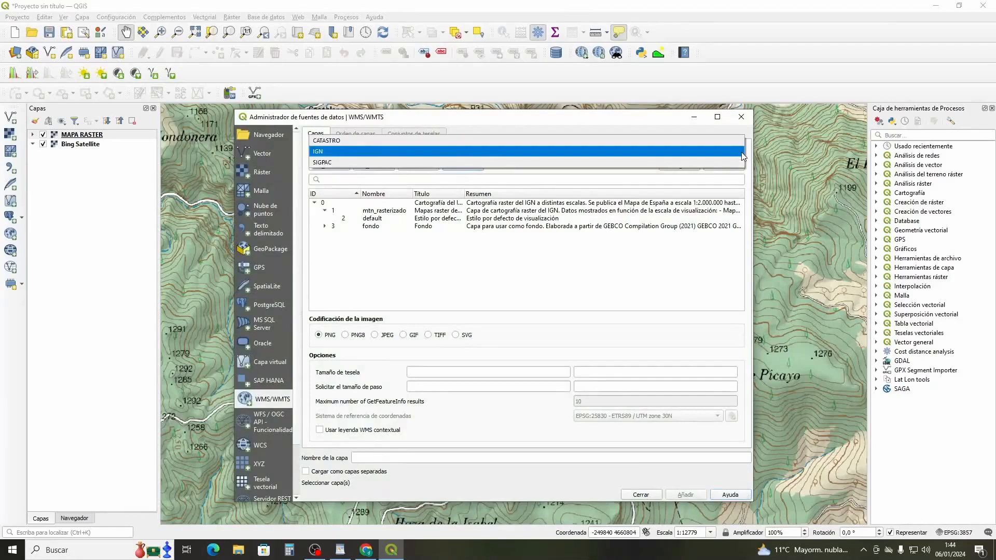
click(397, 141)
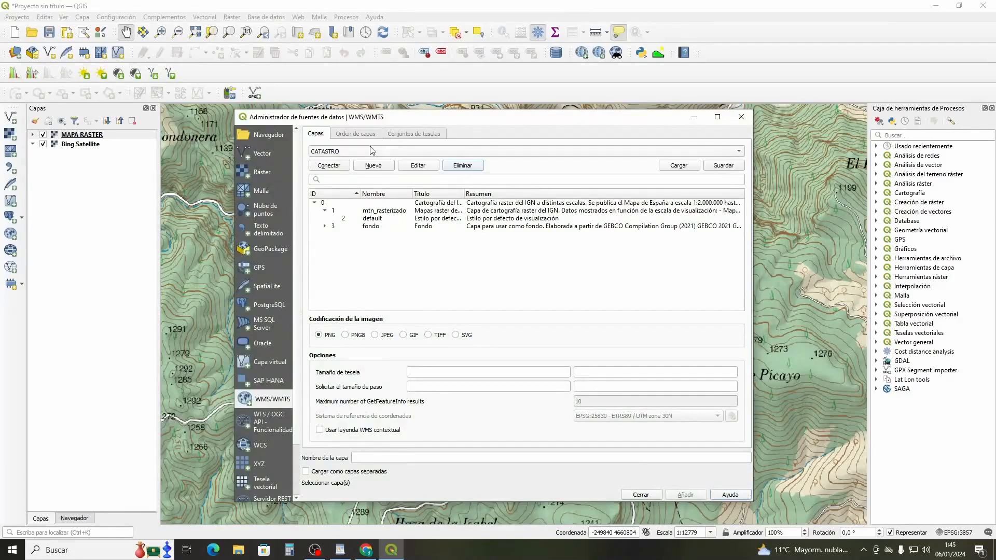
click(331, 166)
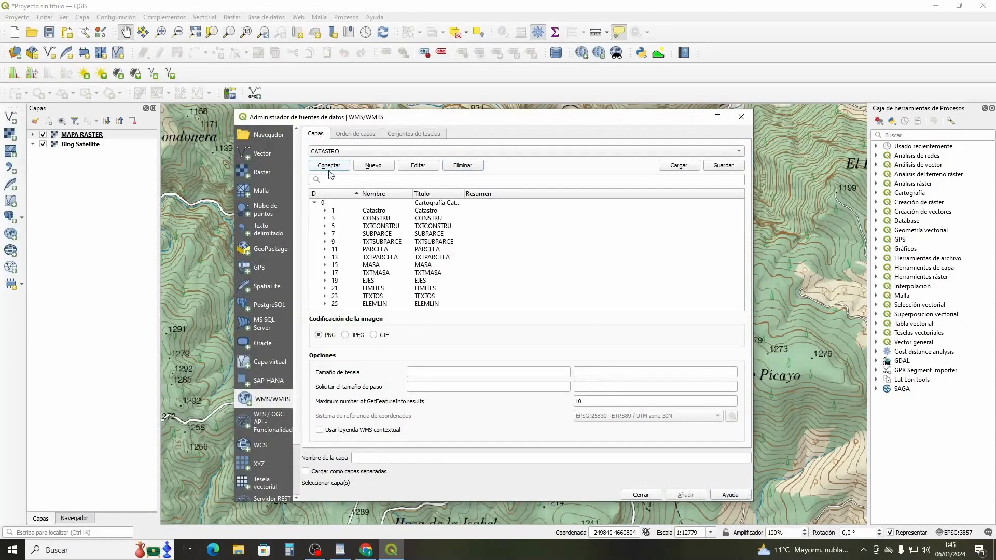
- Select the Default style of the Catastro layer and set its coordinate system to EPSG:25830 - ETRS89 / UTM zone 30N
click(326, 211)
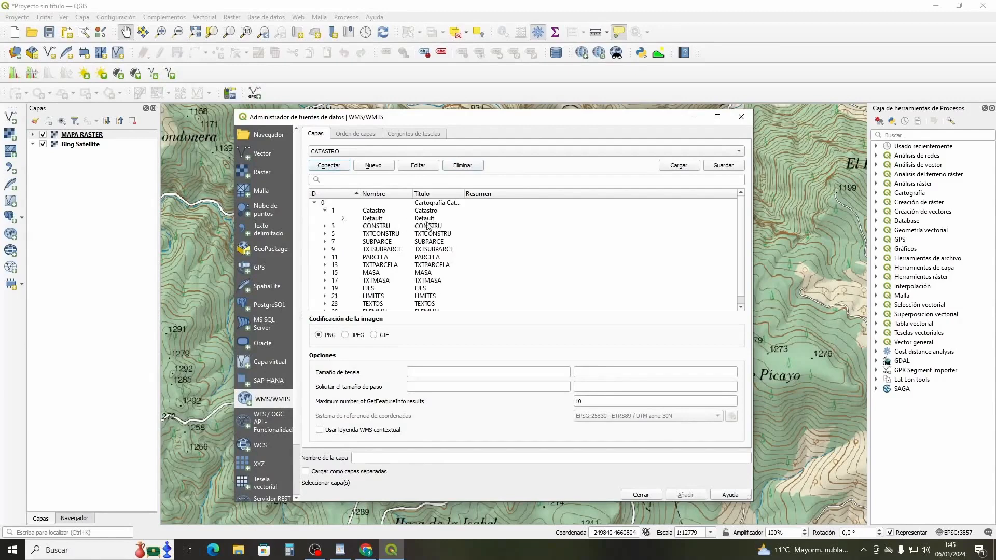
click(387, 219)
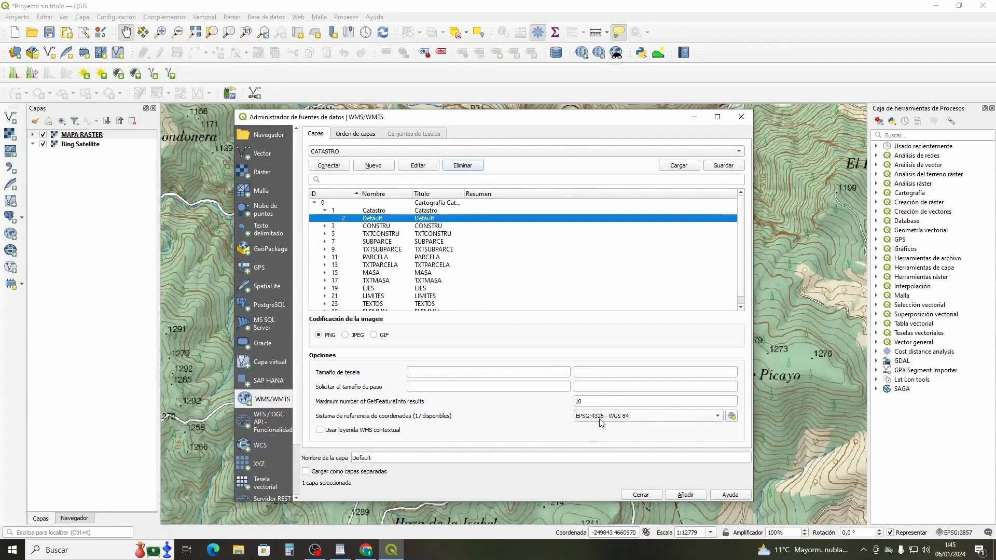
click(719, 416)
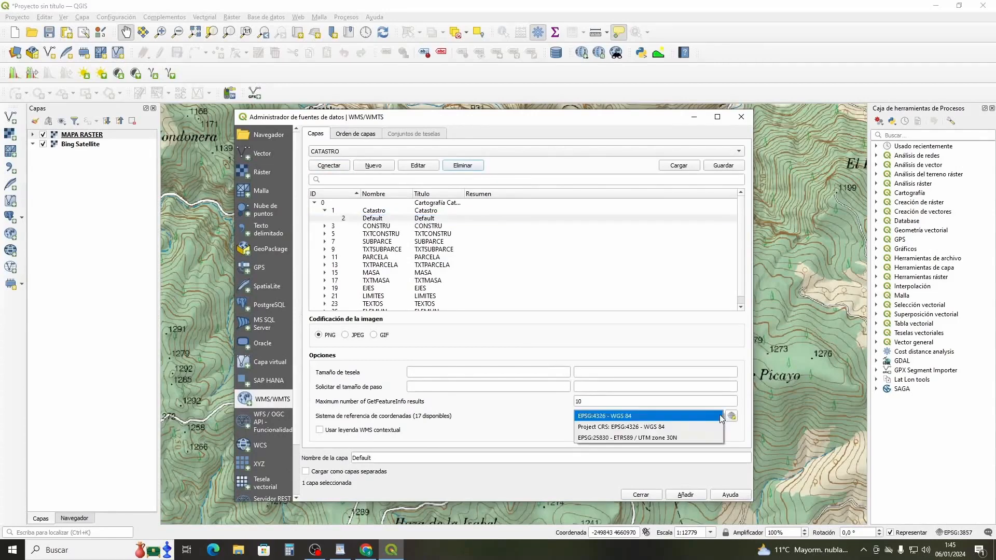
click(625, 440)
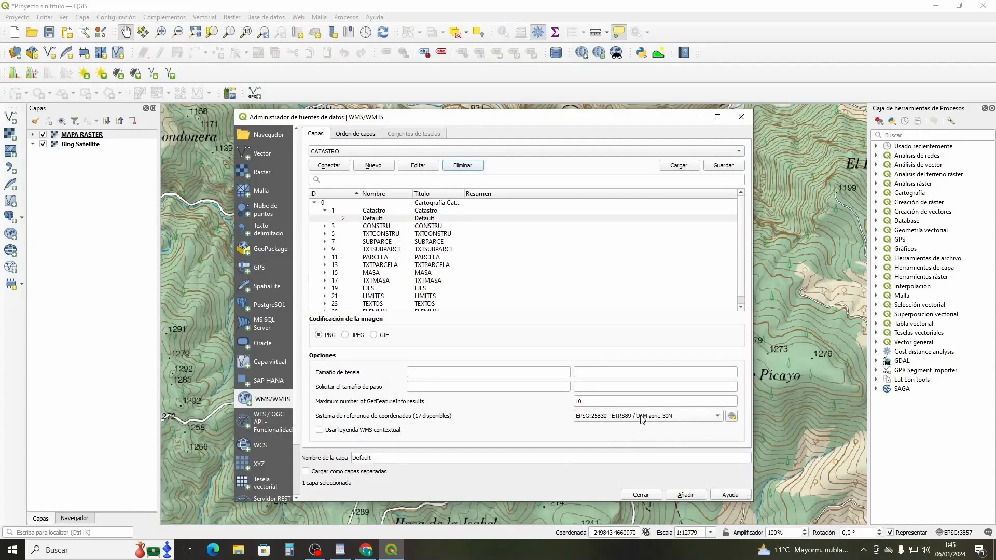
mouse_move(644, 420)
- Name the layer CATASTRO, add it to the project and close the data source manager
click(382, 458)
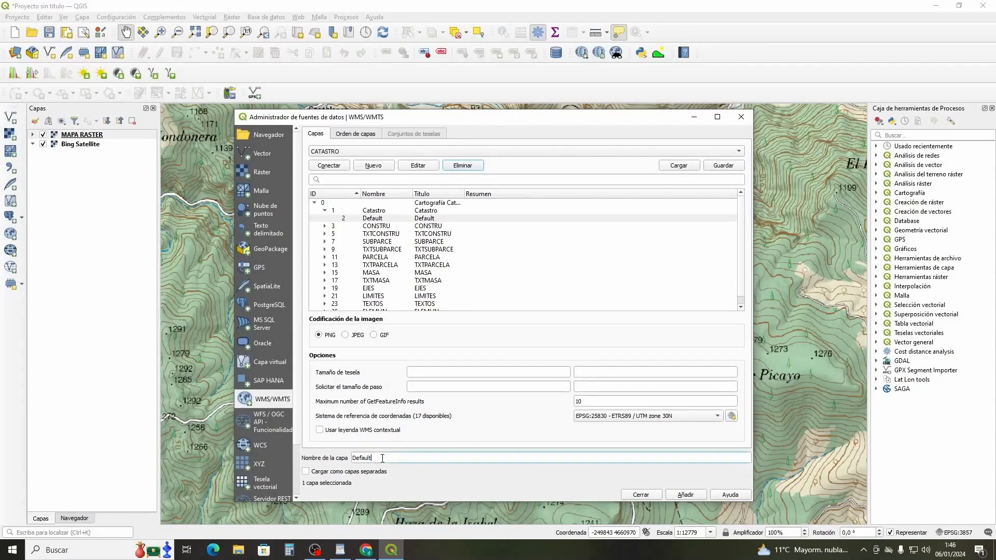
key(BackSpace)
key(BackSpace)
key(BackSpace)
key(BackSpace)
key(BackSpace)
key(BackSpace)
click(692, 496)
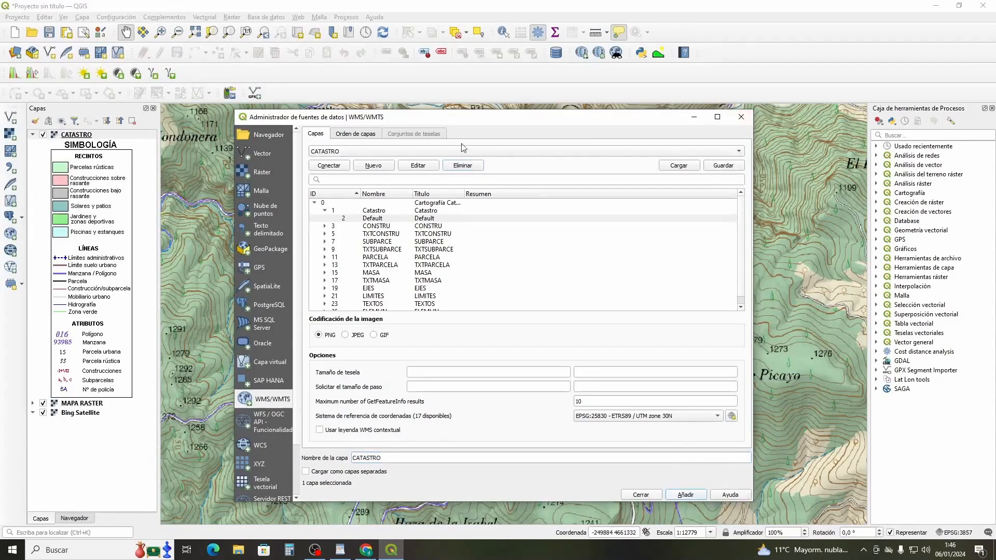
click(745, 115)
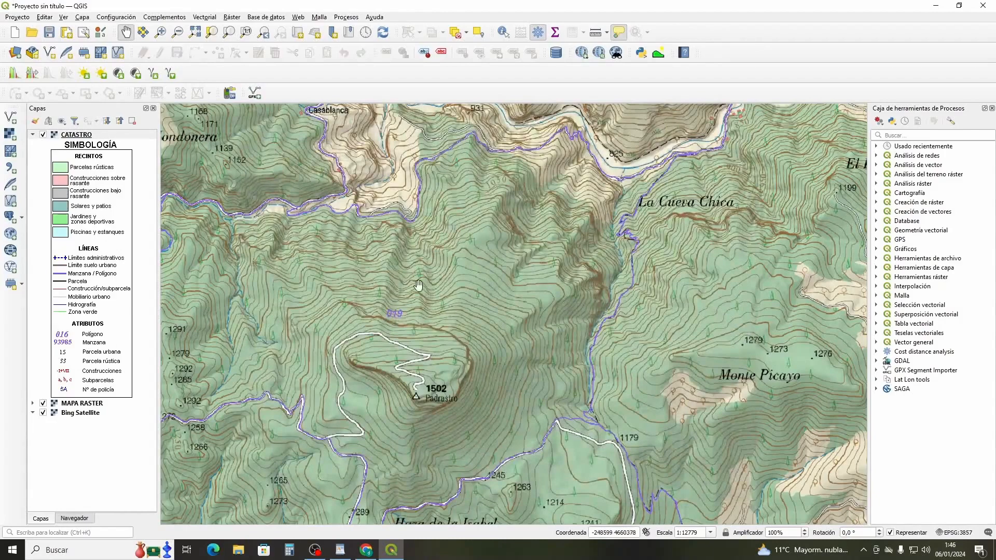
- Inspect the cadastral boundaries over the raster map near Monte Picayo and collapse the CATASTRO layer's legend
scroll(619, 326, up, 2)
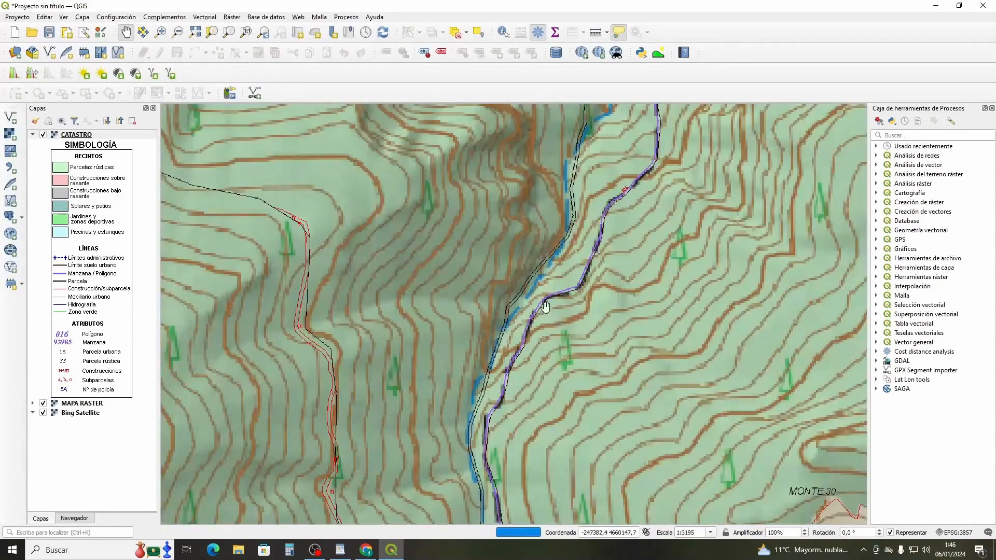
scroll(321, 296, down, 2)
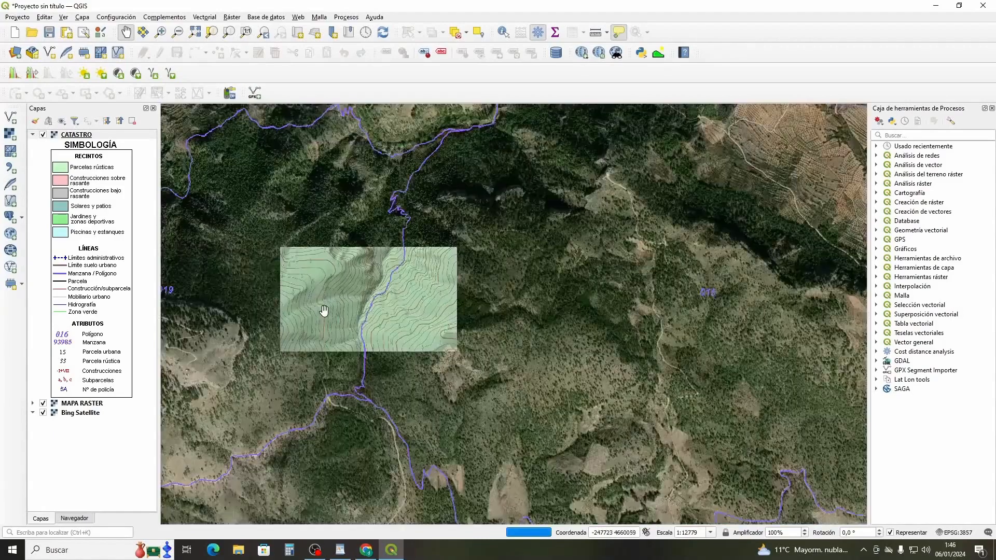
drag(475, 252, 485, 271)
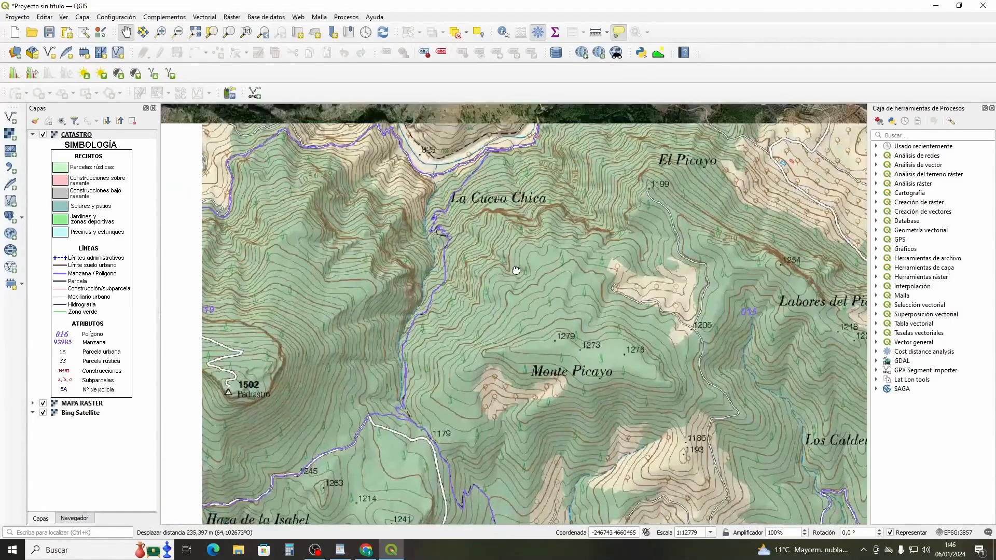
scroll(483, 281, up, 1)
scroll(475, 289, down, 1)
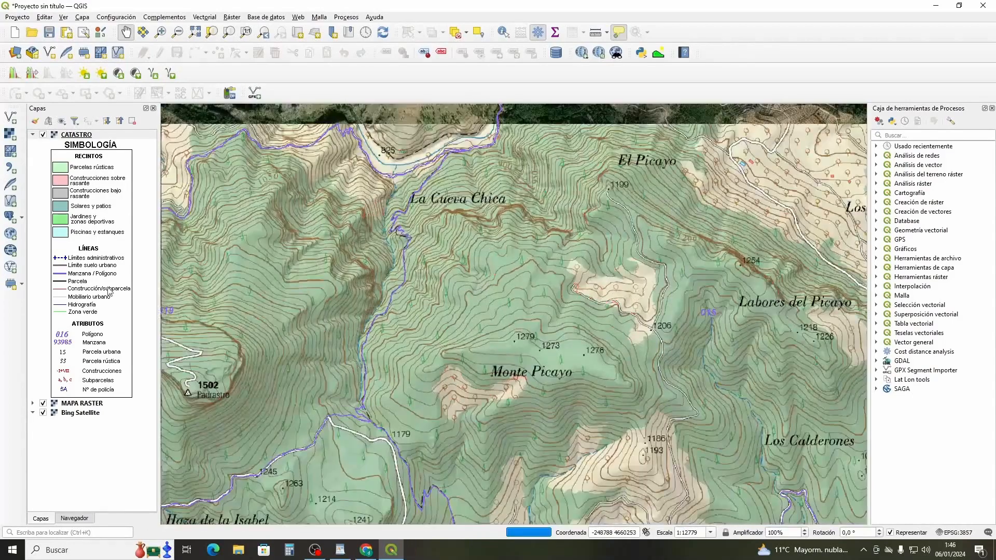
click(32, 135)
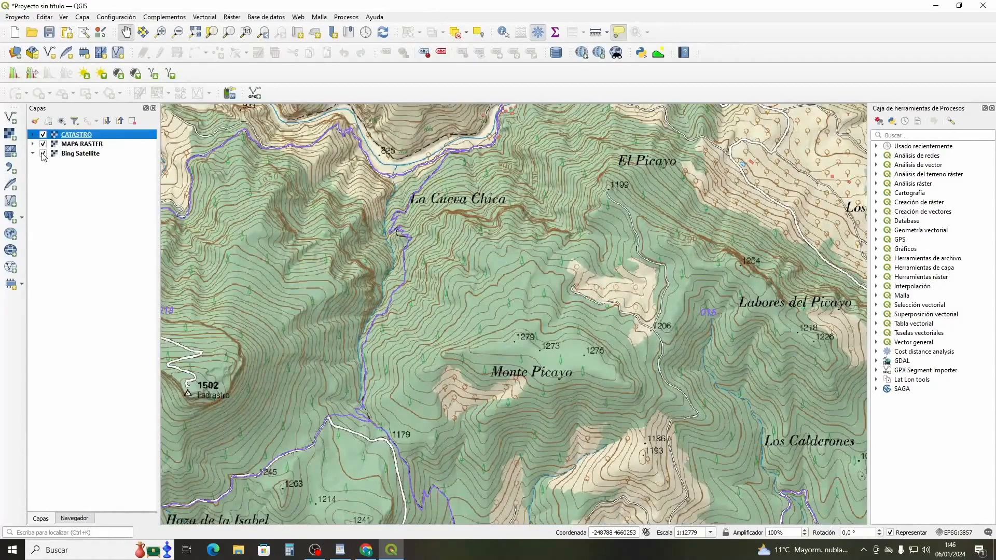
- Temporarily hide MAPA RASTER to examine the cadastral parcels over the satellite imagery at different scales, and show it again
click(43, 144)
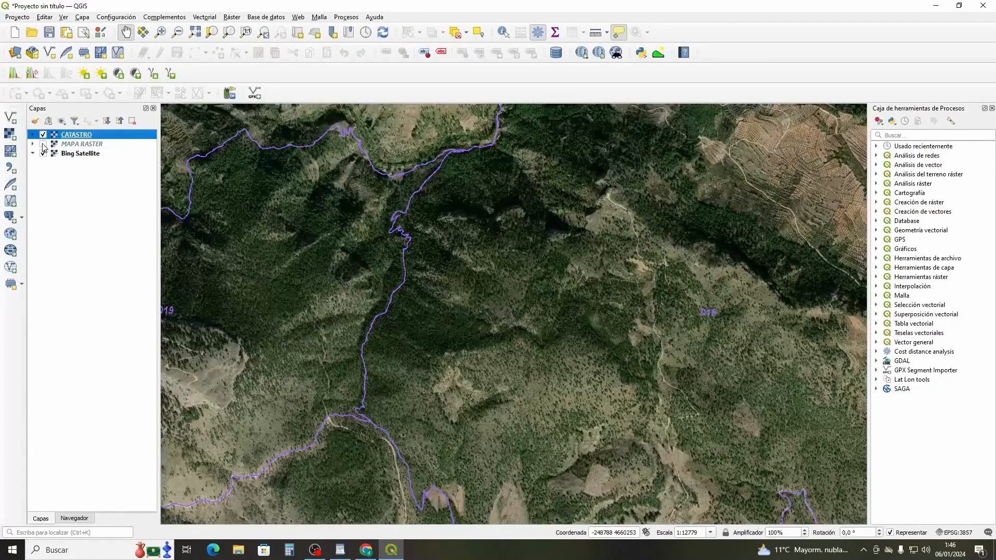
scroll(523, 333, up, 1)
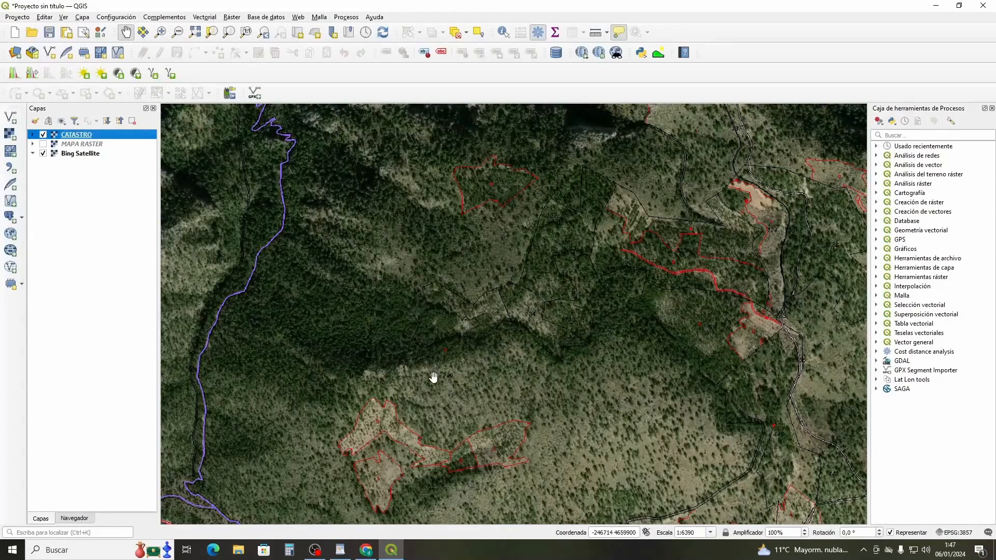
scroll(565, 386, down, 1)
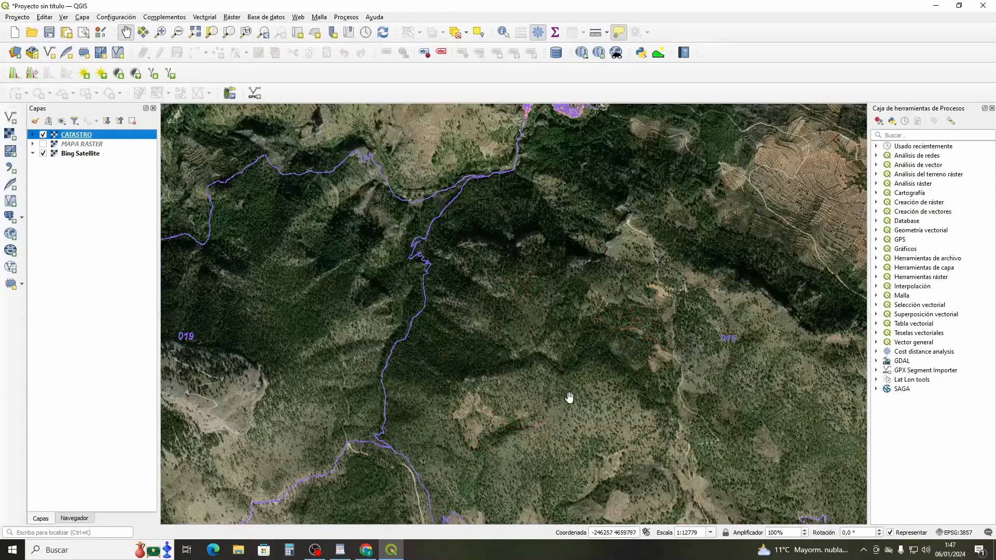
scroll(590, 404, up, 1)
scroll(591, 405, down, 1)
scroll(483, 373, up, 1)
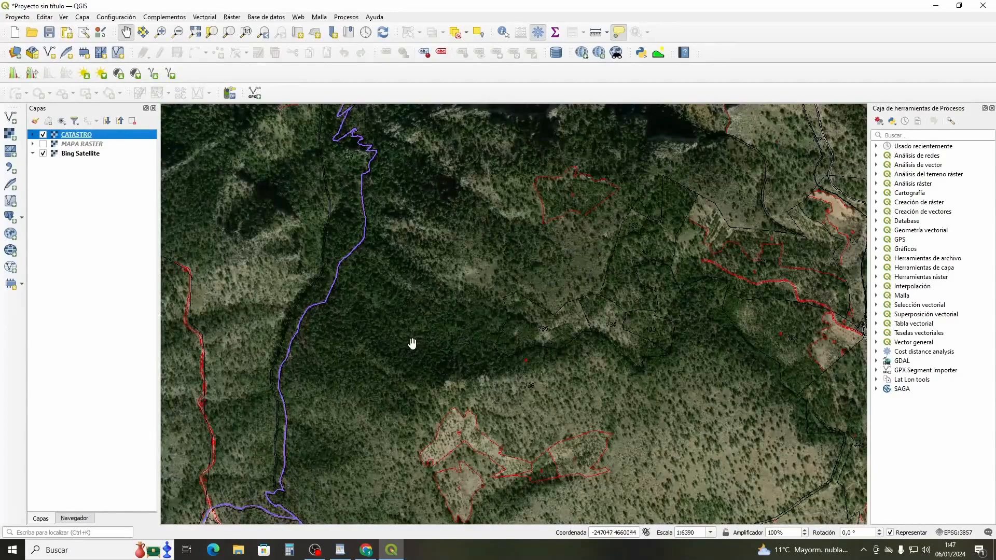
scroll(412, 343, down, 1)
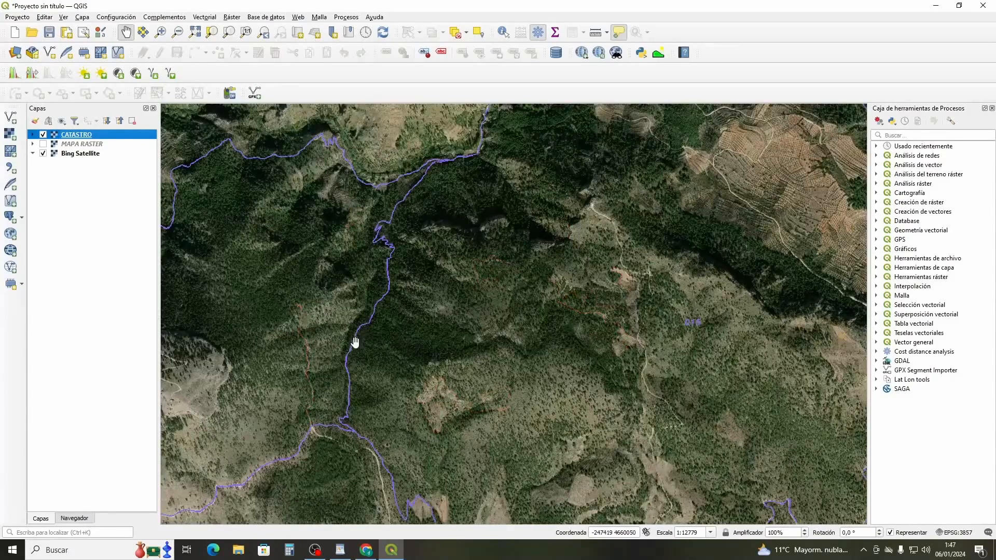
click(43, 144)
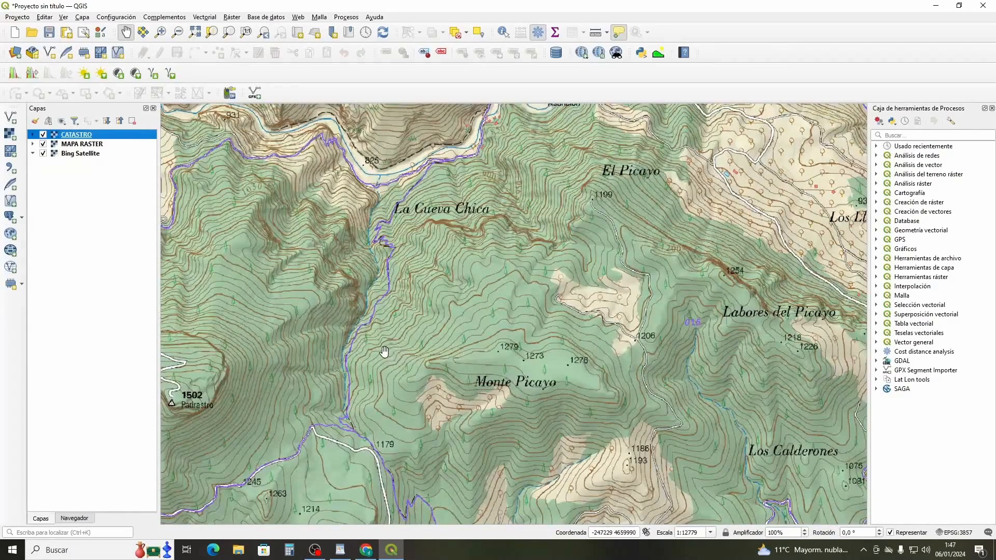
- Examine the cadastral parcel and subparcel boundaries over the raster map around Monte Picayo at closer scales
scroll(384, 351, up, 1)
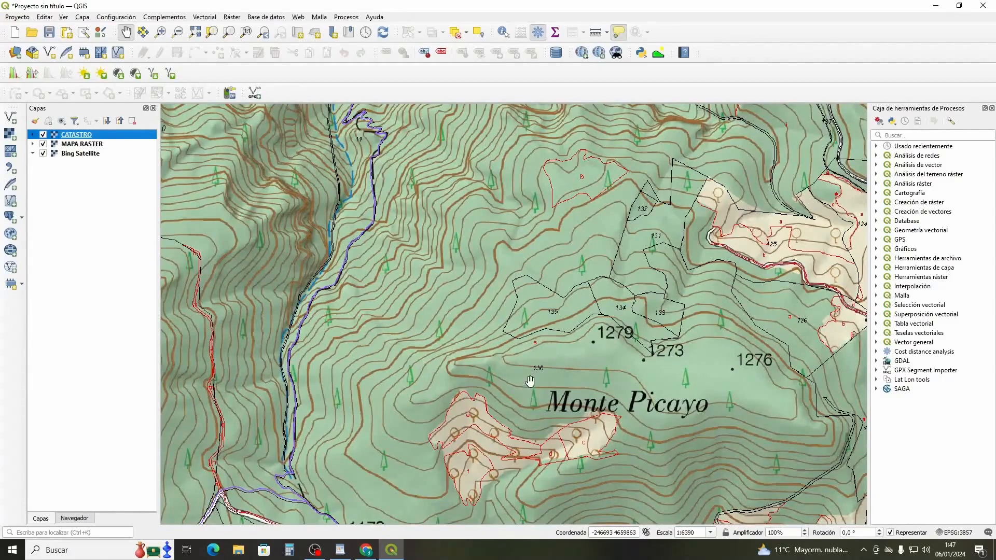
scroll(530, 381, up, 1)
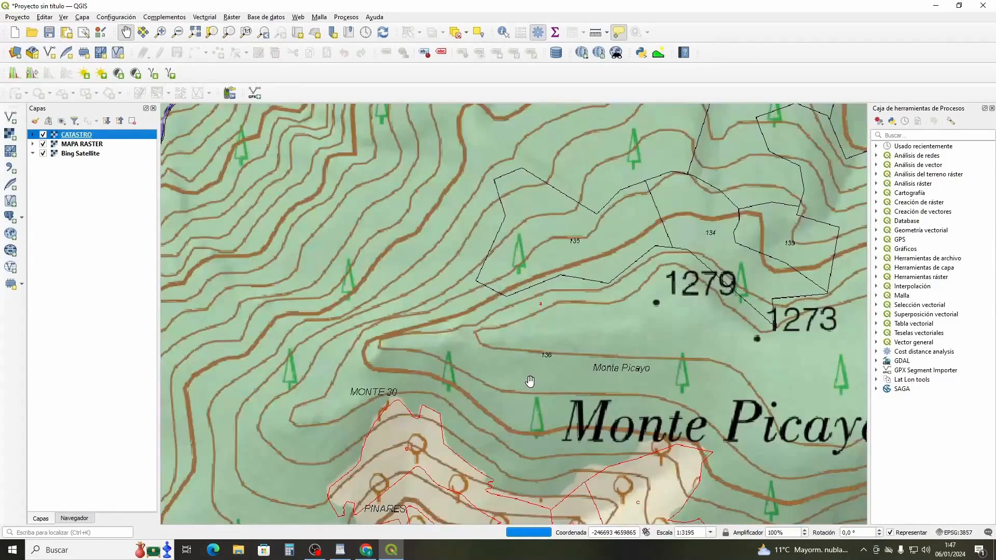
scroll(529, 381, down, 1)
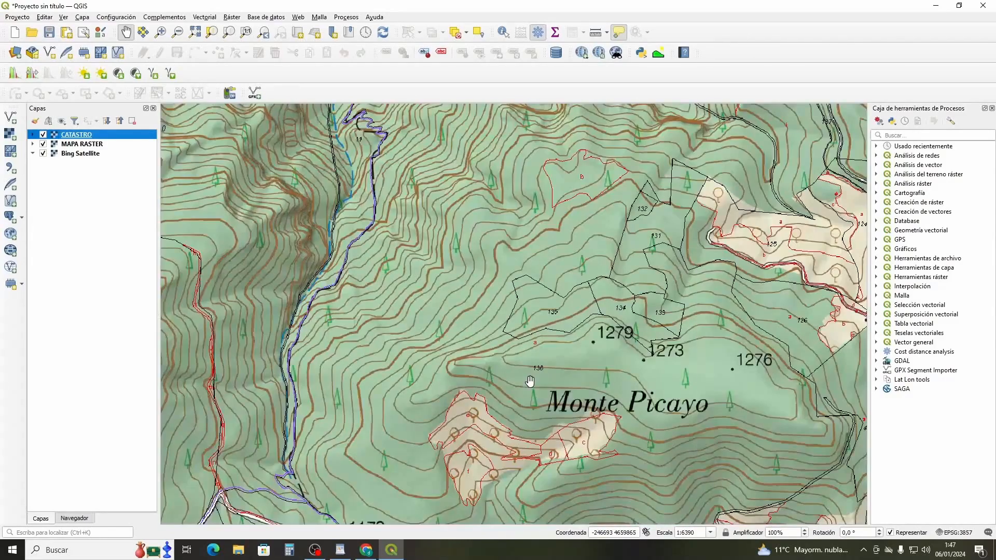
mouse_move(611, 366)
mouse_down()
mouse_move(597, 369)
mouse_move(594, 383)
mouse_move(620, 370)
mouse_up()
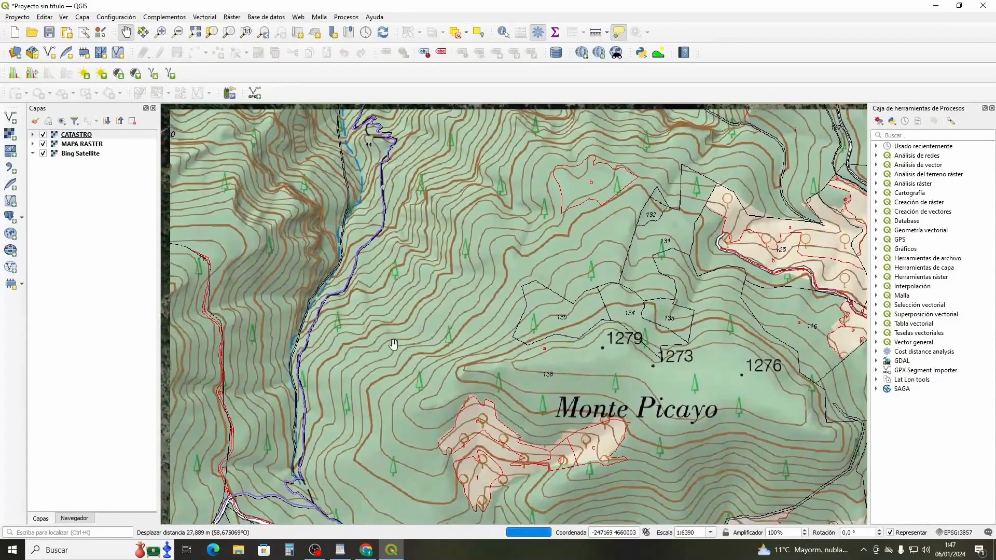
scroll(402, 346, up, 1)
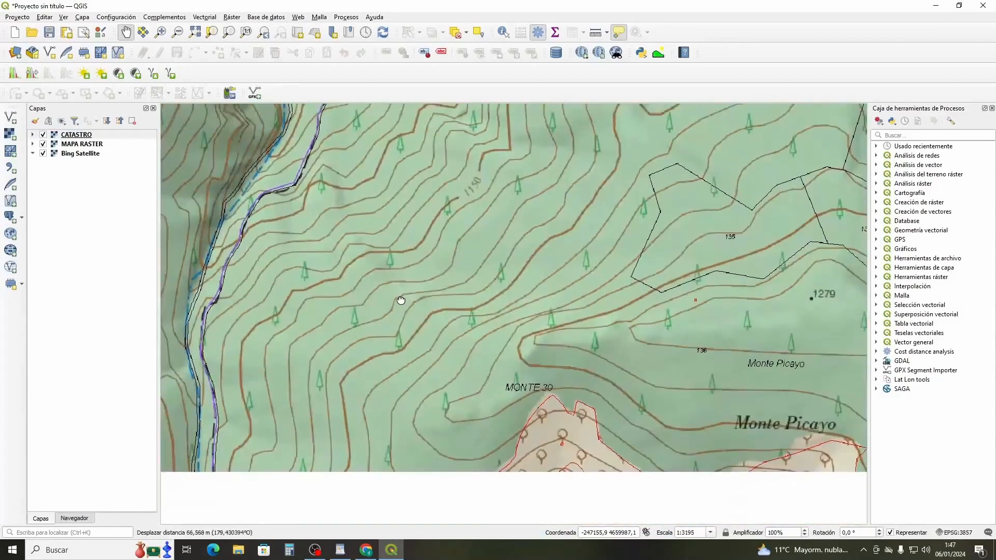
drag(402, 352, 396, 282)
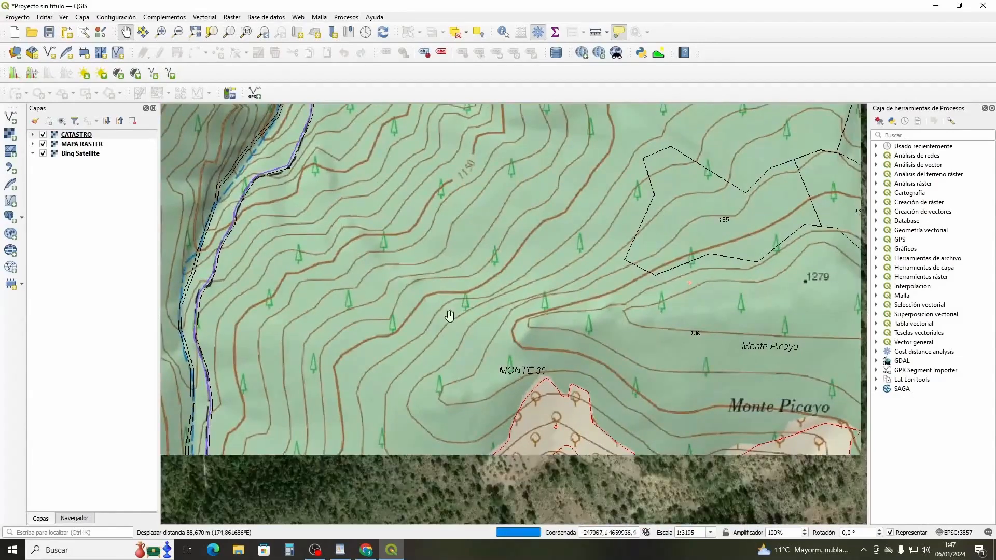
drag(493, 388, 490, 339)
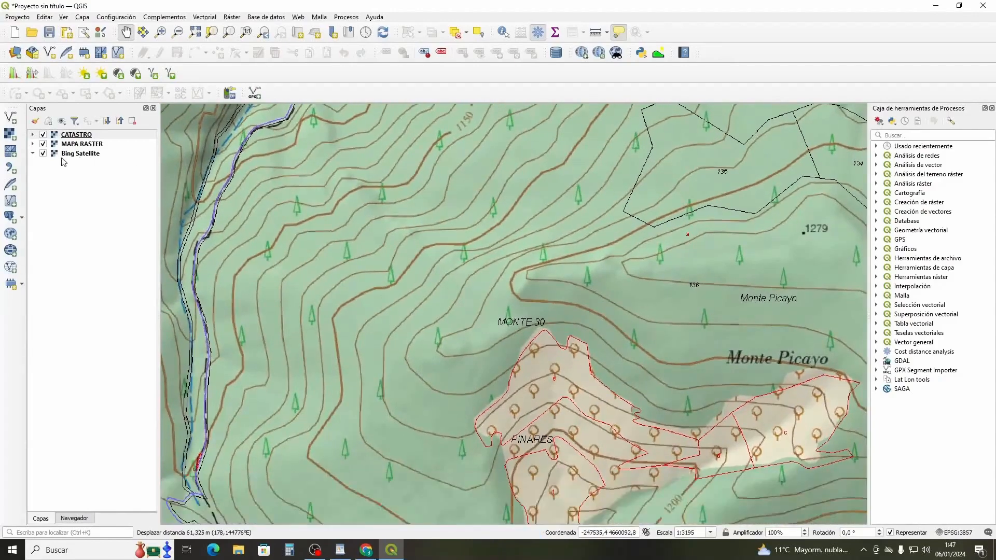
- Hide MAPA RASTER and examine the cadastral path and stream boundaries west of Monte Picayo over the satellite imagery at closer scales
click(43, 144)
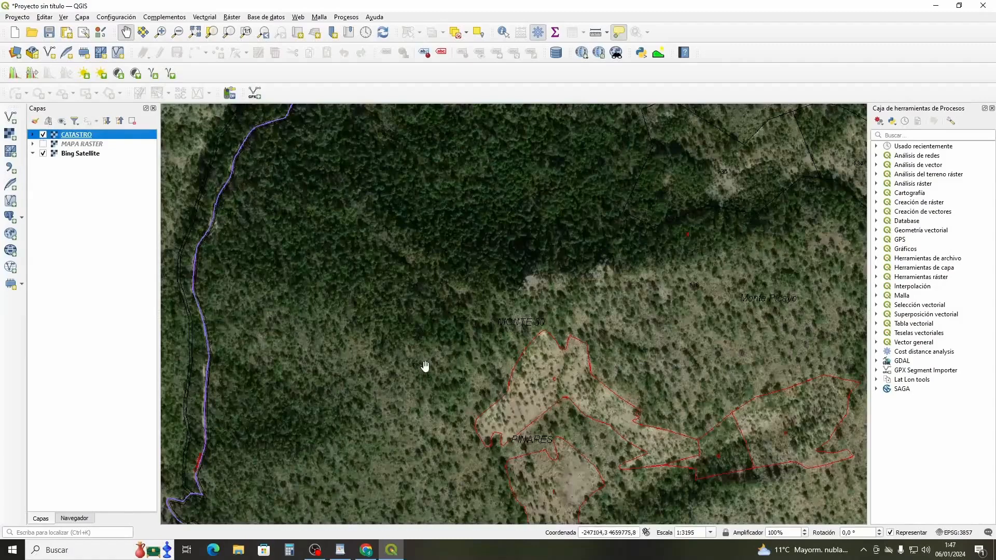
drag(338, 327, 460, 338)
scroll(303, 275, up, 1)
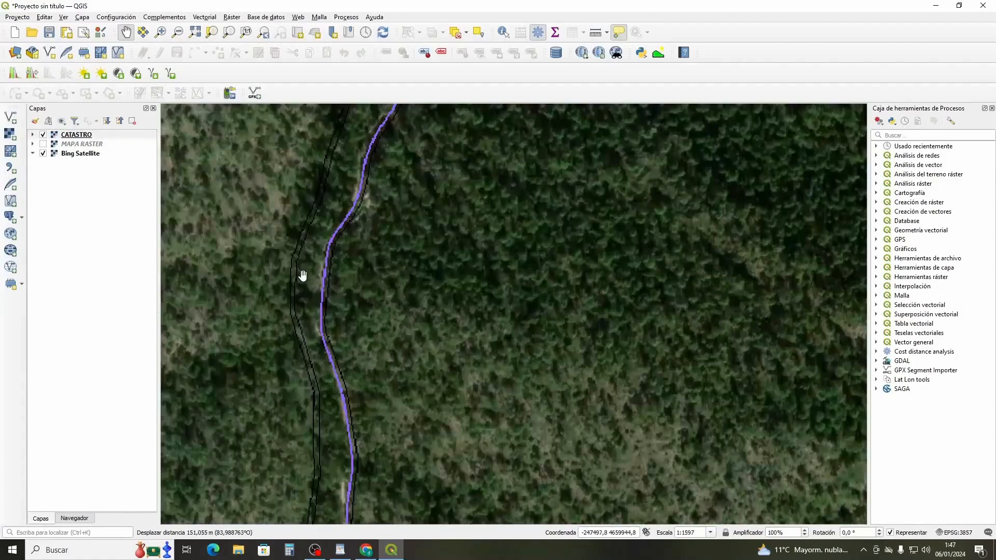
drag(328, 280, 357, 291)
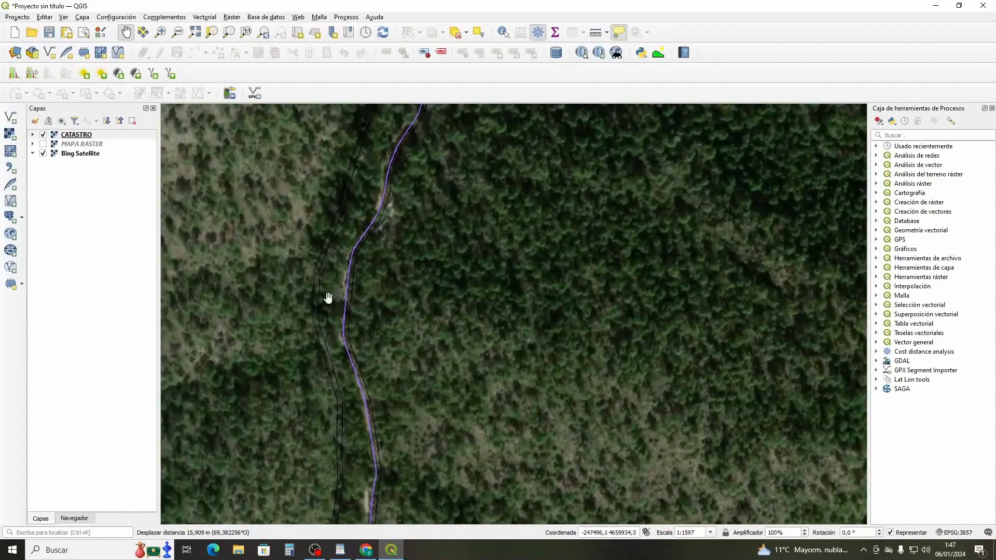
scroll(338, 371, up, 1)
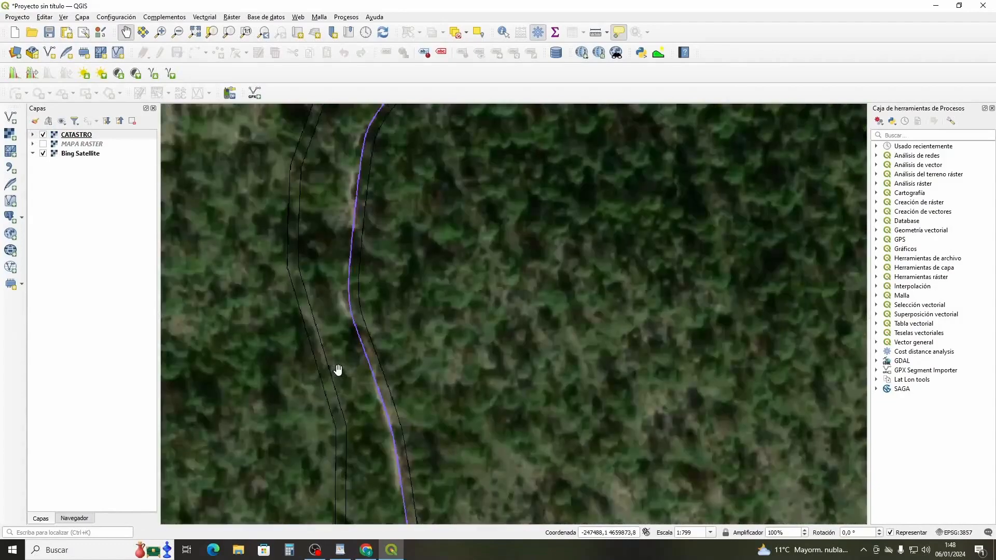
drag(339, 358, 346, 359)
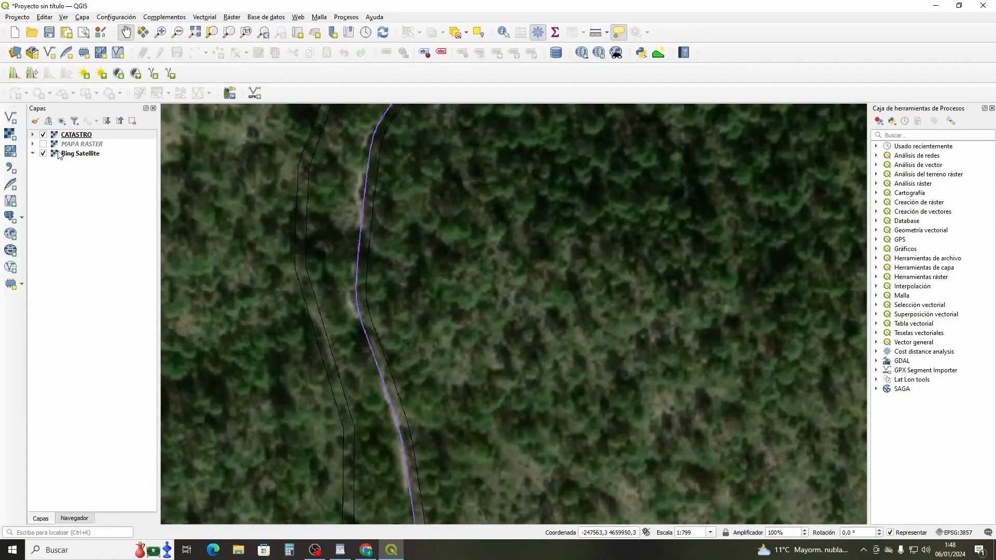
- Show MAPA RASTER, hide Bing Satellite and compare the cadastral path and stream boundaries with the raster map
click(43, 144)
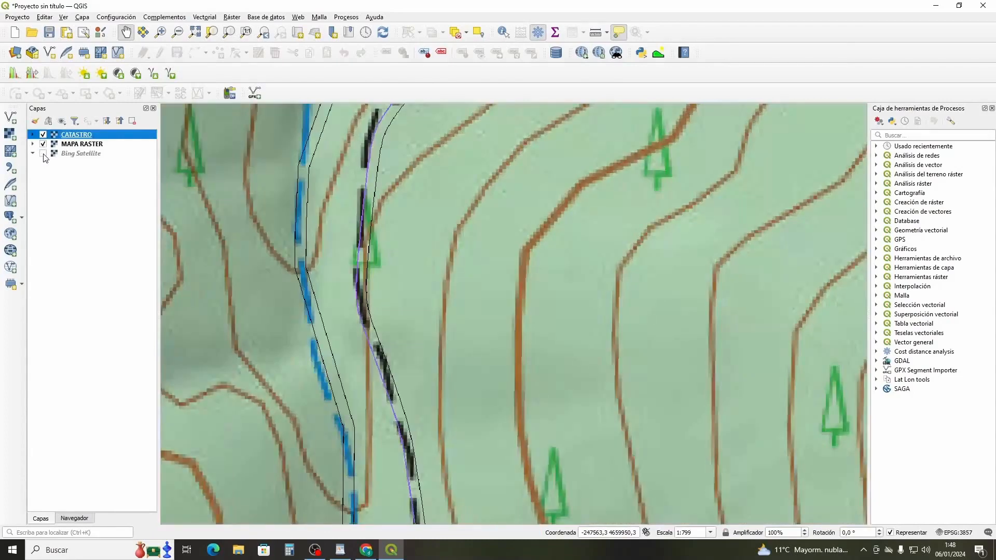
scroll(311, 259, down, 1)
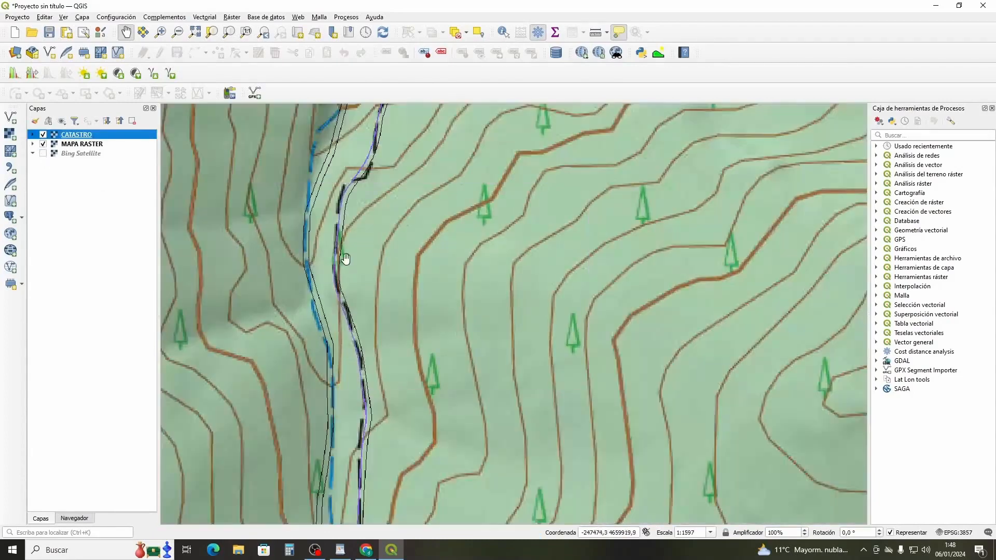
drag(358, 252, 358, 290)
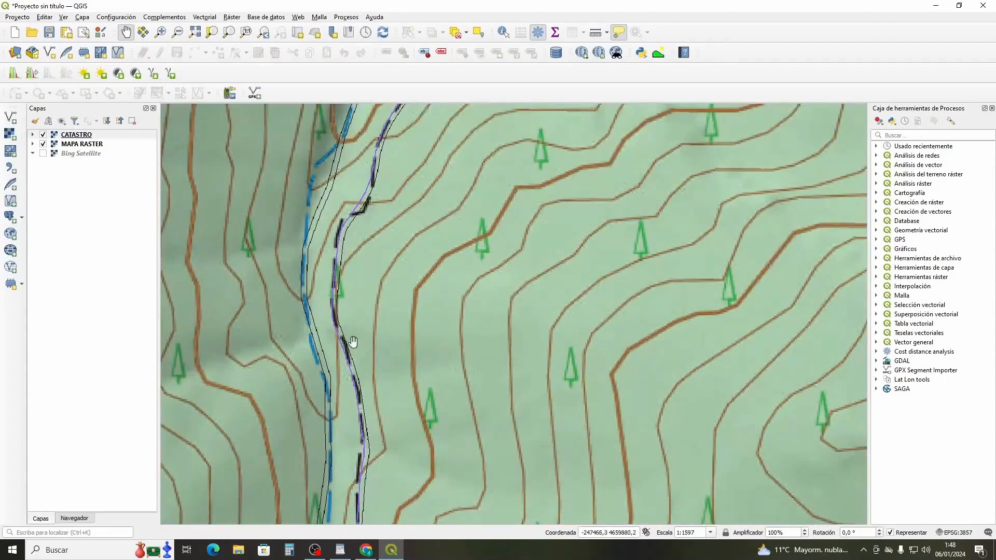
drag(371, 446, 387, 432)
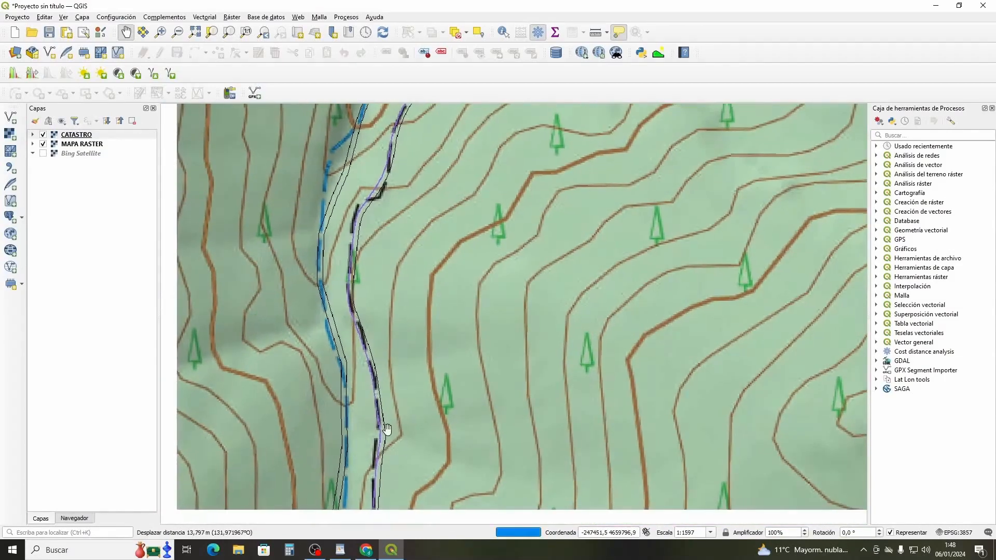
- Examine the cadastral boundaries around the track junction near elevation point 1179 on the raster map at different scales
scroll(388, 429, down, 1)
scroll(387, 429, down, 1)
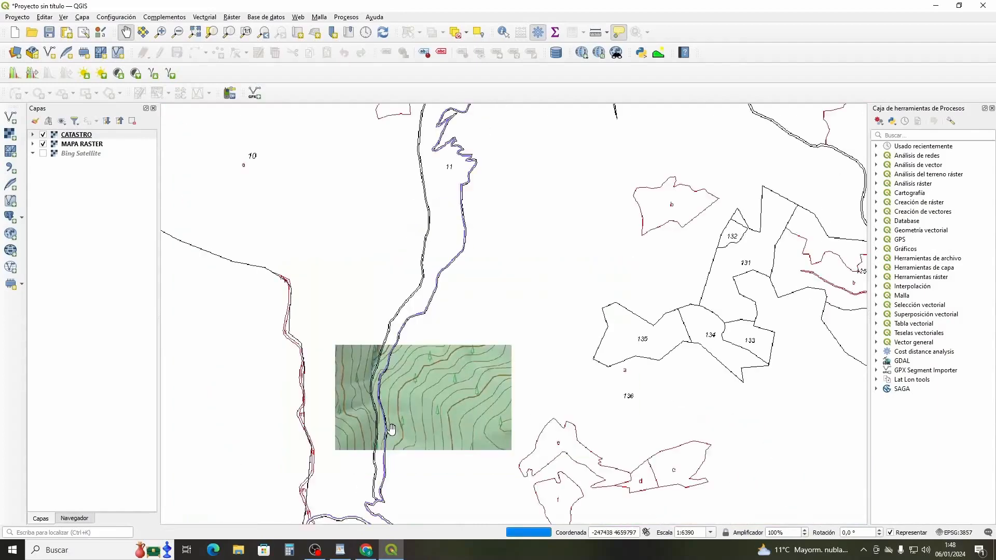
drag(430, 429, 480, 382)
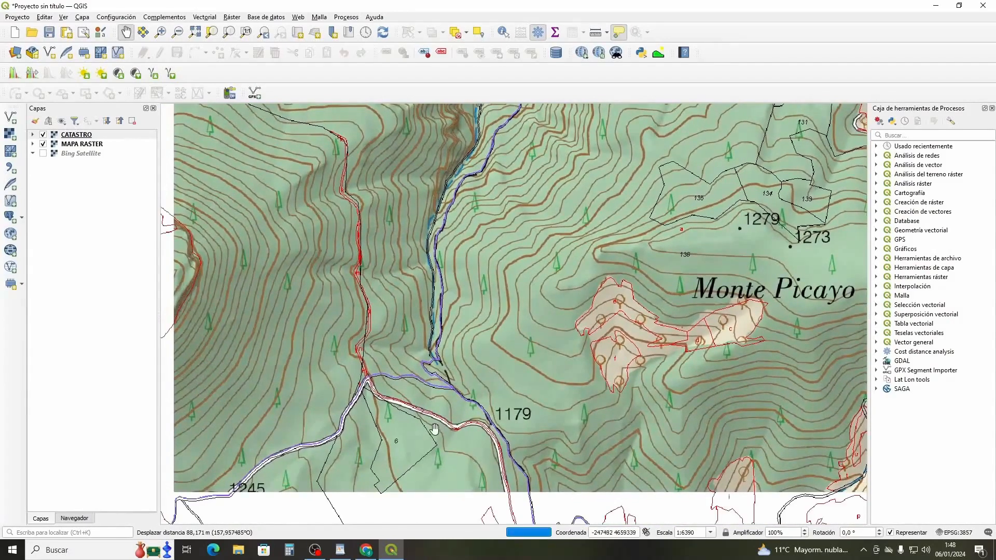
scroll(425, 436, up, 1)
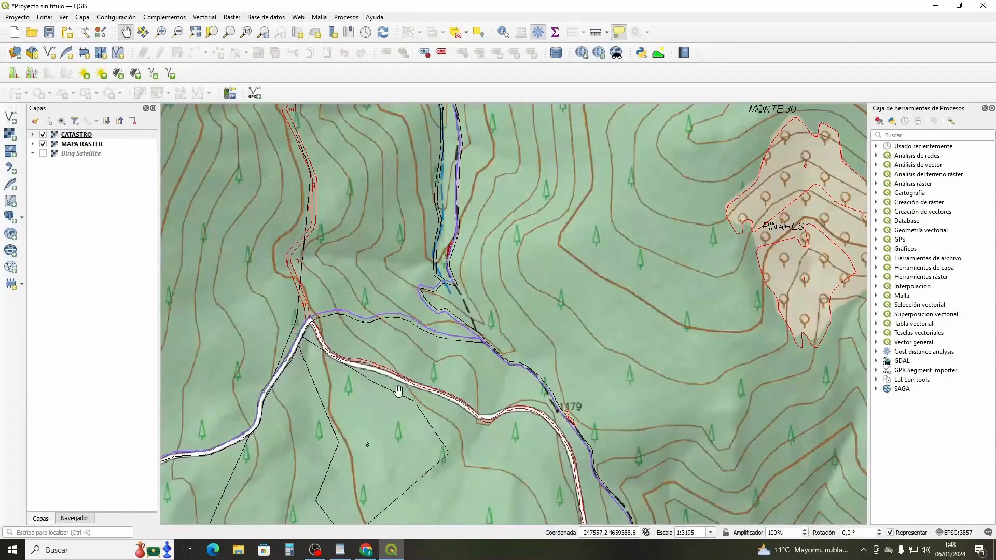
scroll(399, 390, down, 1)
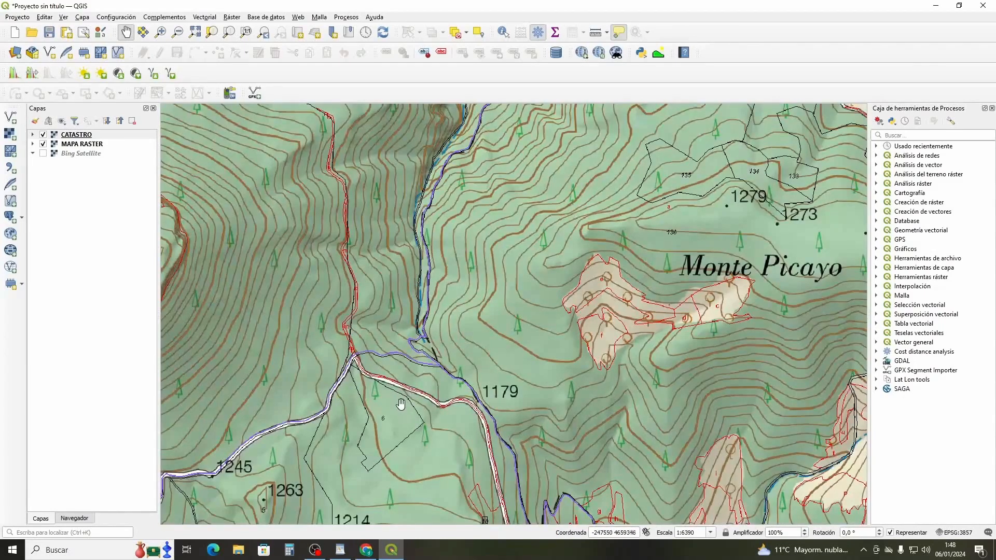
scroll(400, 398, up, 1)
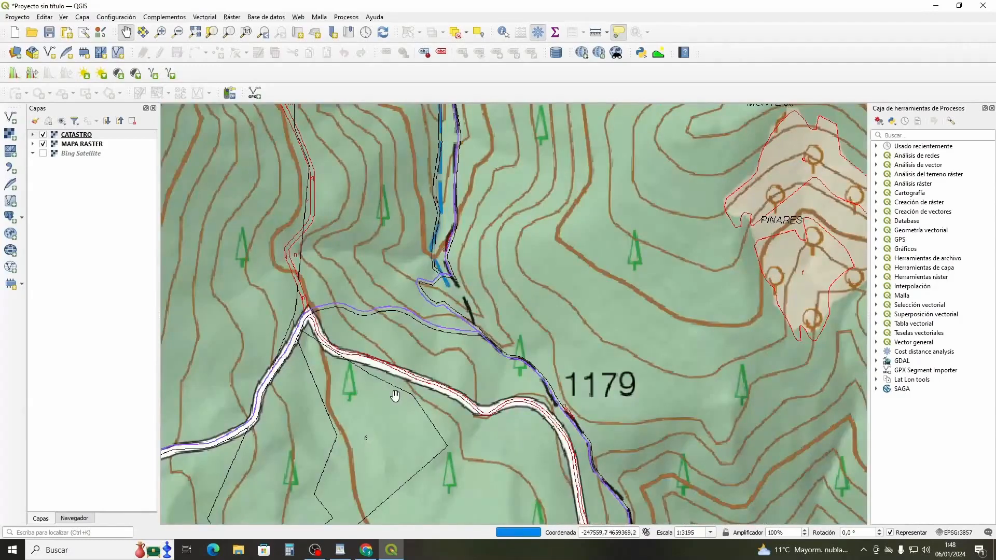
drag(371, 371, 380, 386)
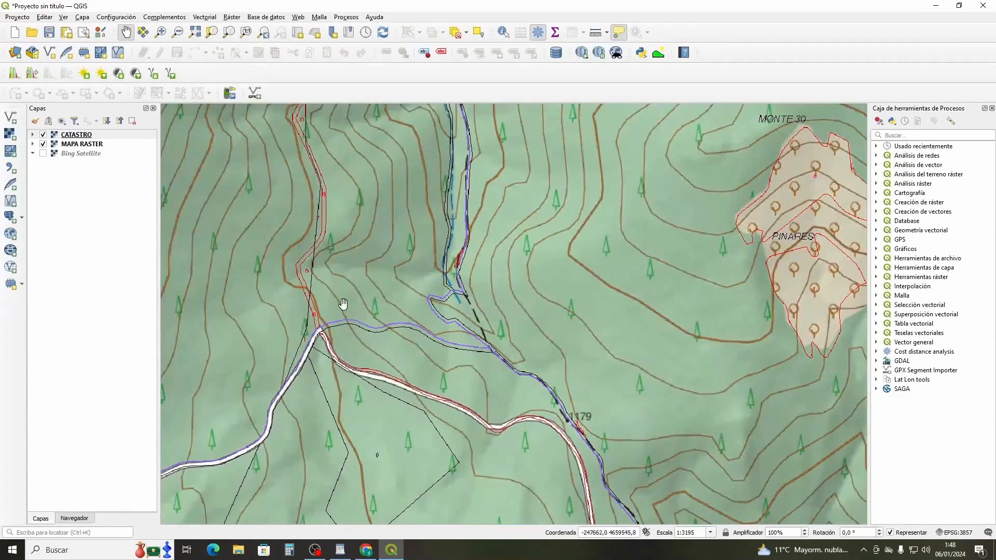
- Show Bing Satellite, temporarily hide MAPA RASTER to check the cadastral tracks at the junction against the imagery, and show it again
click(44, 154)
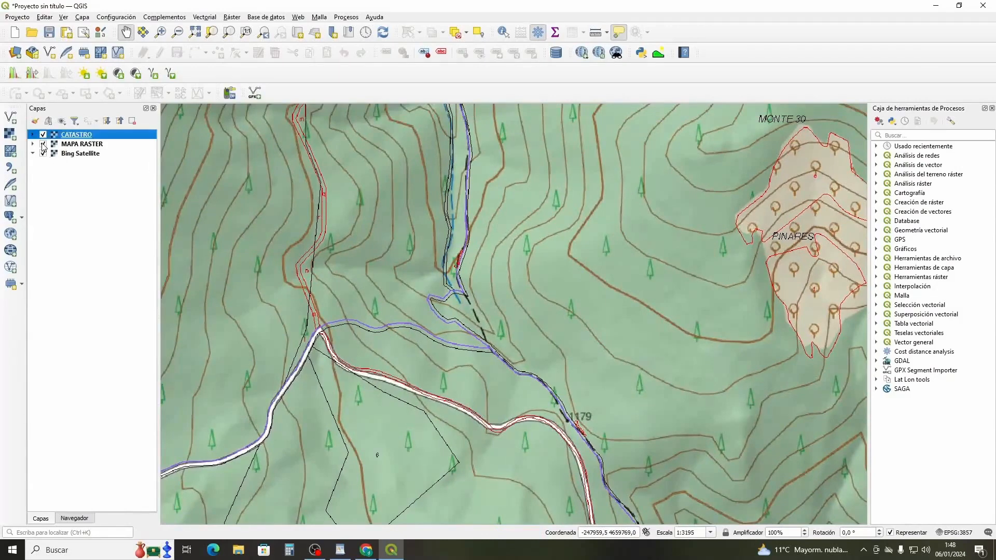
click(43, 144)
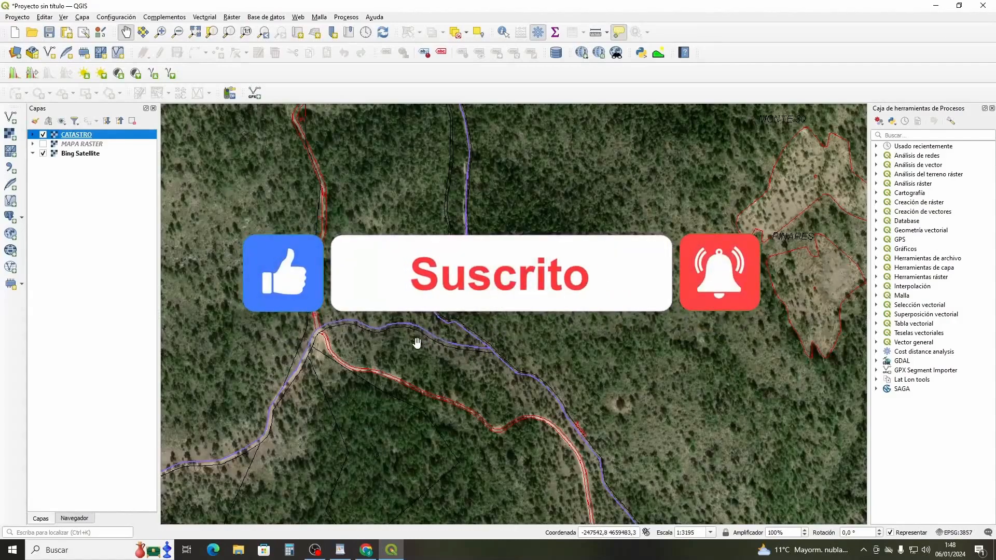
drag(427, 351, 480, 356)
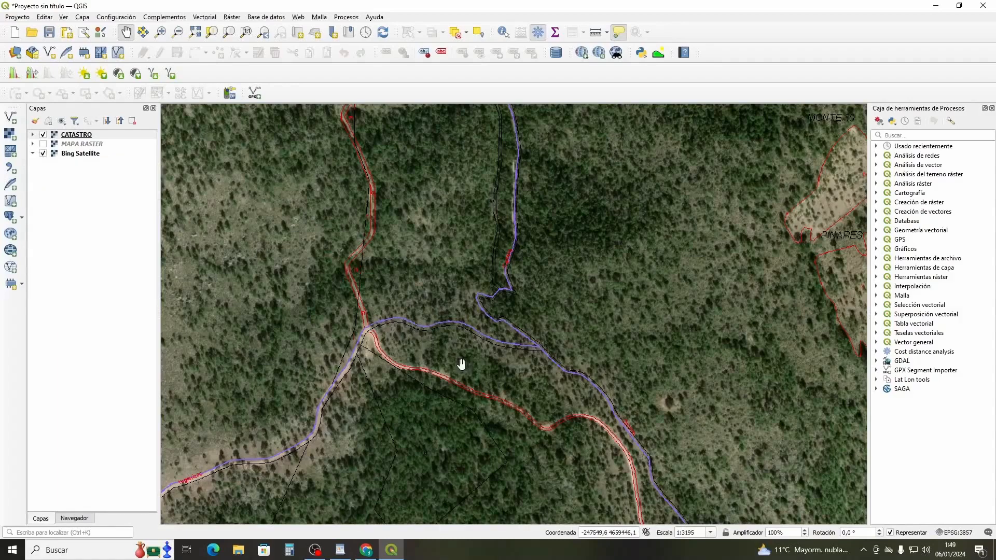
click(44, 143)
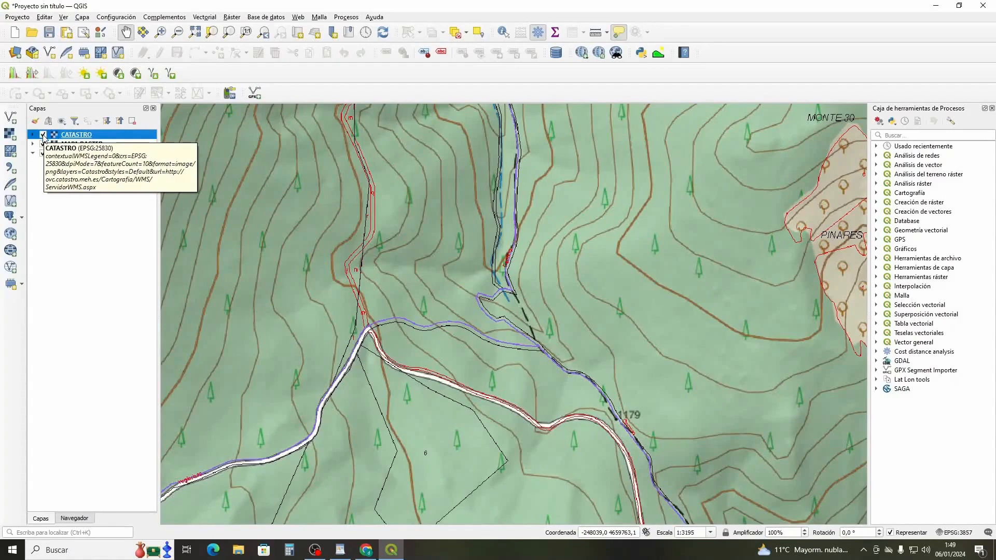
- Temporarily hide CATASTRO to compare the tracks on MAPA RASTER with the satellite imagery, and show both layers again
click(44, 135)
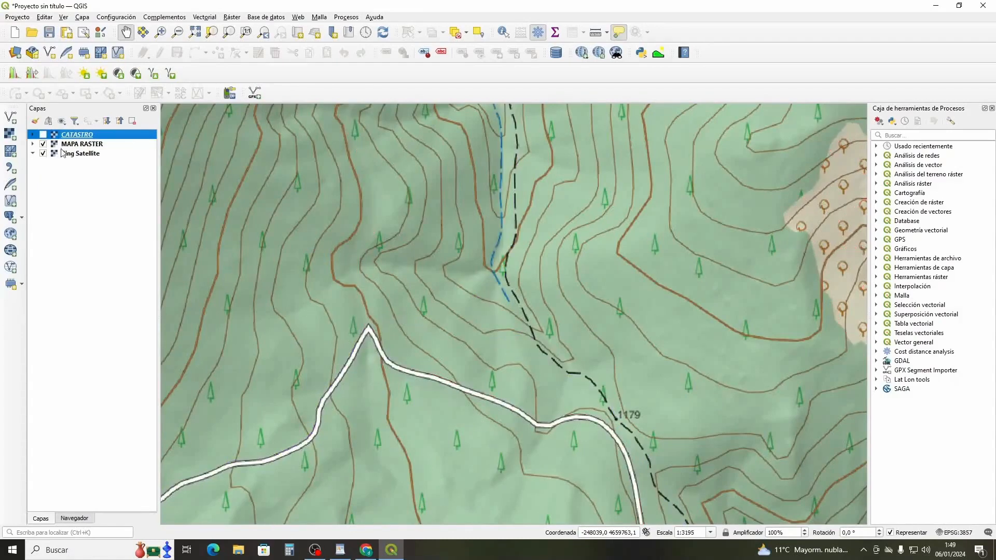
scroll(472, 347, down, 1)
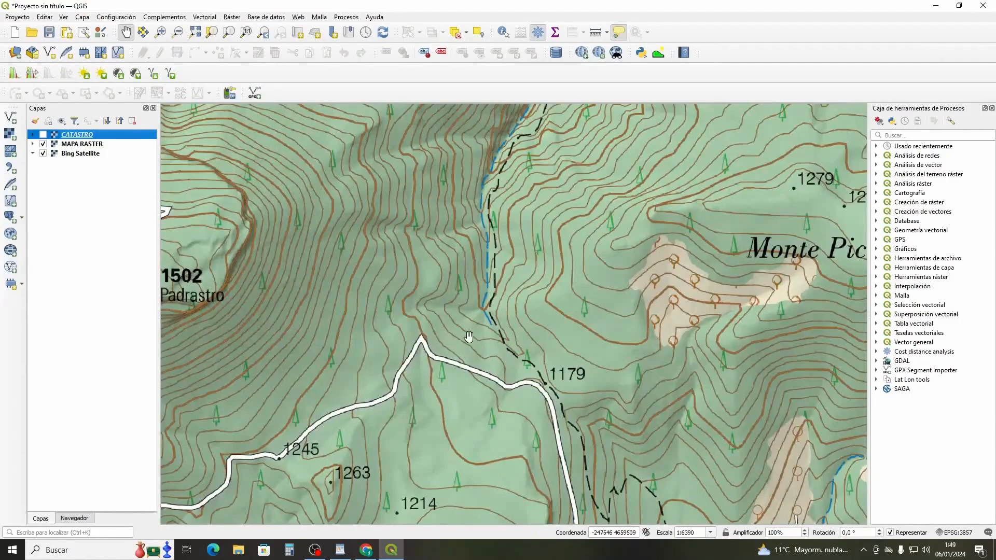
click(44, 144)
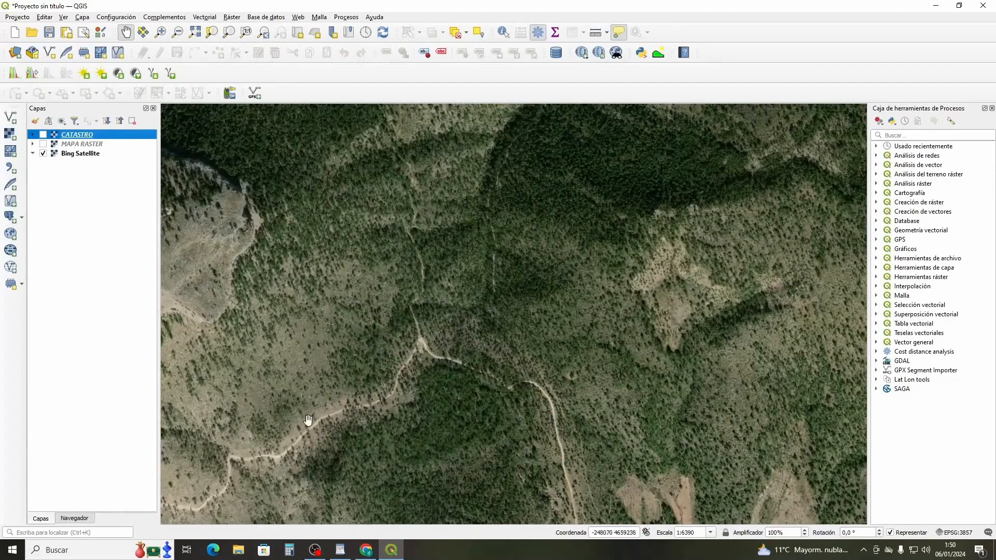
click(43, 144)
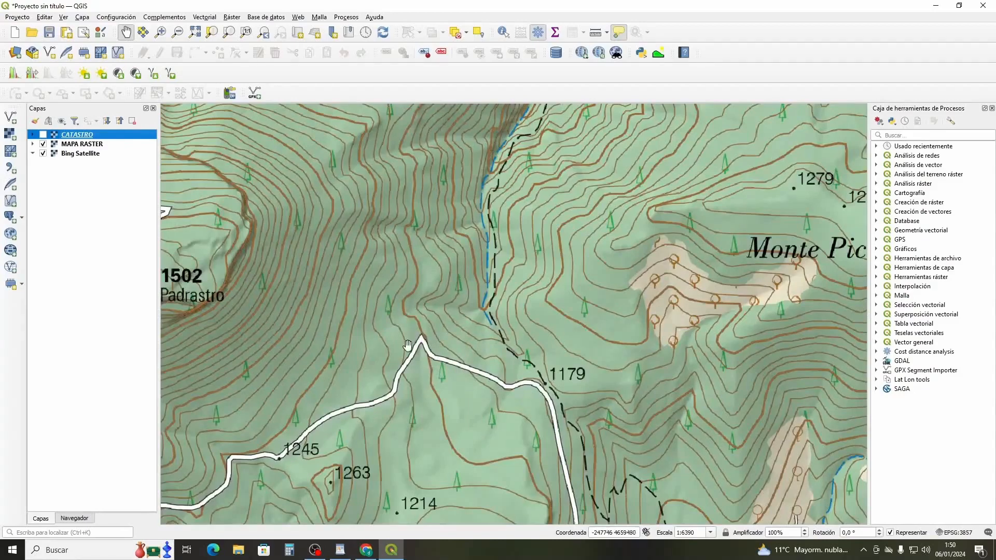
click(44, 135)
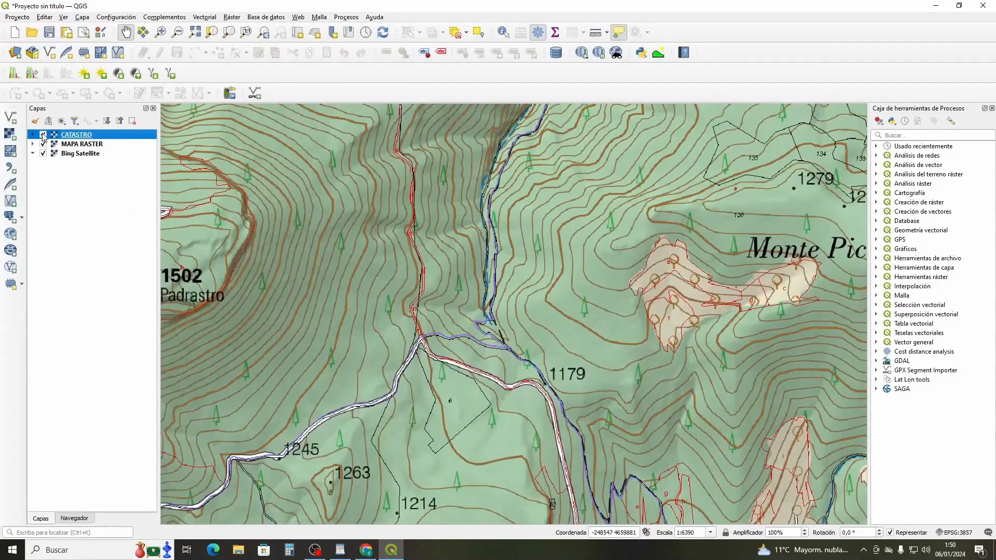
- Toggle CATASTRO repeatedly over the raster map to compare the cadastral tracks with the mapped ones, leaving it hidden
click(43, 135)
click(43, 135)
click(43, 134)
click(44, 135)
click(43, 135)
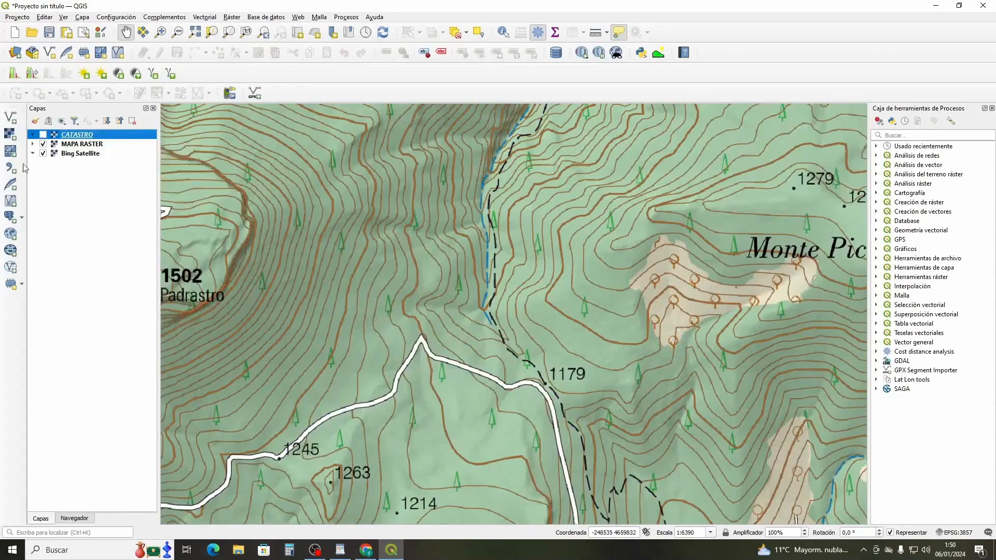
- Hide MAPA RASTER and toggle CATASTRO over the satellite imagery to compare the cadastral tracks with the real ones, leaving CATASTRO visible
click(44, 145)
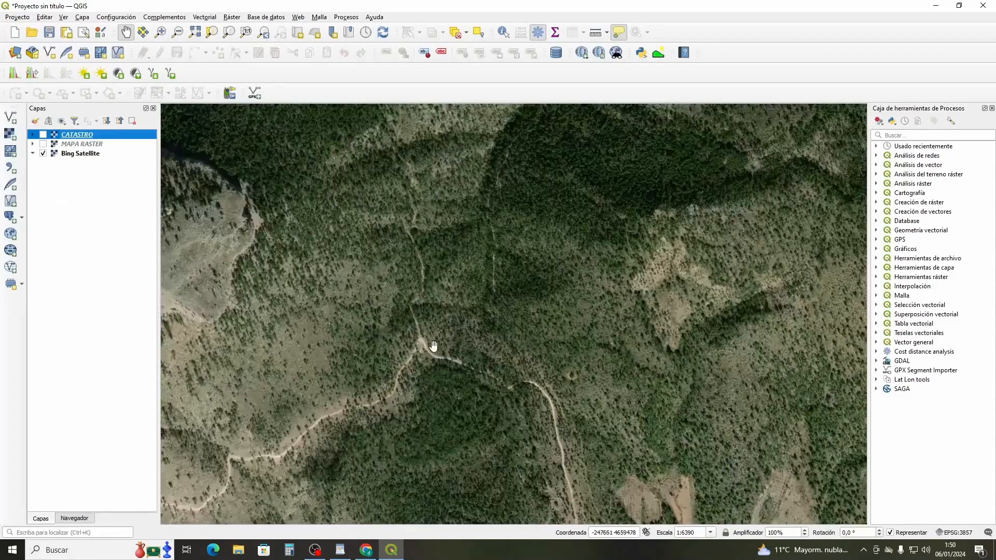
click(44, 135)
click(44, 136)
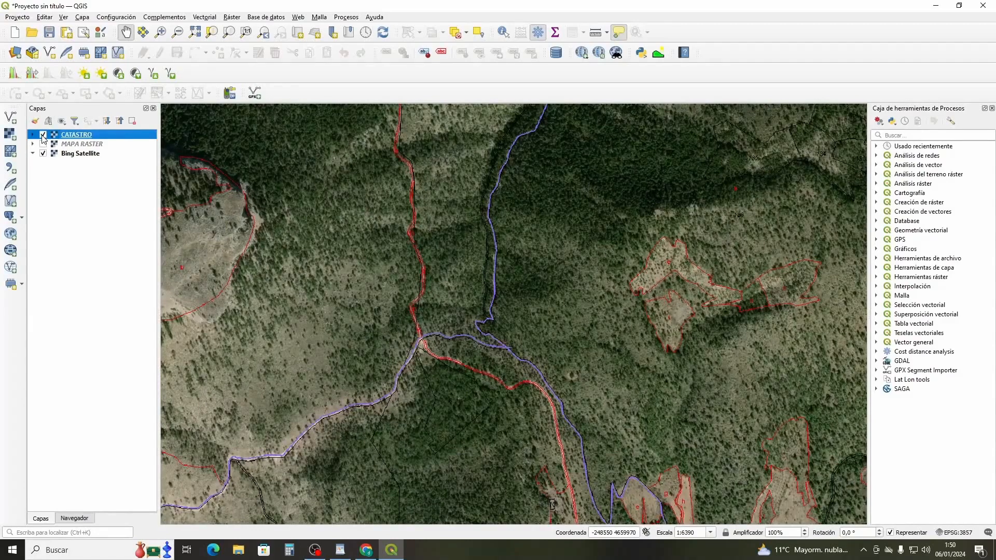
click(44, 135)
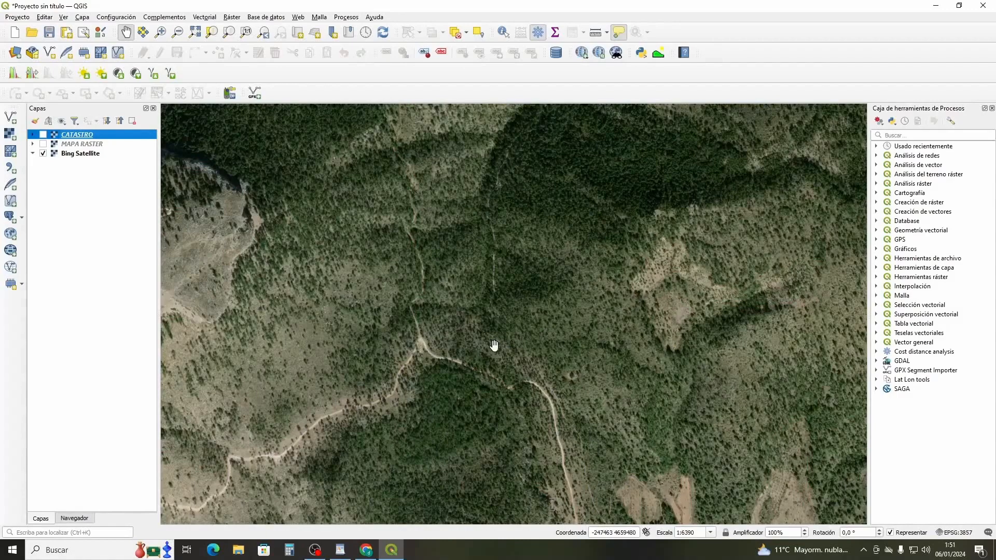
click(43, 134)
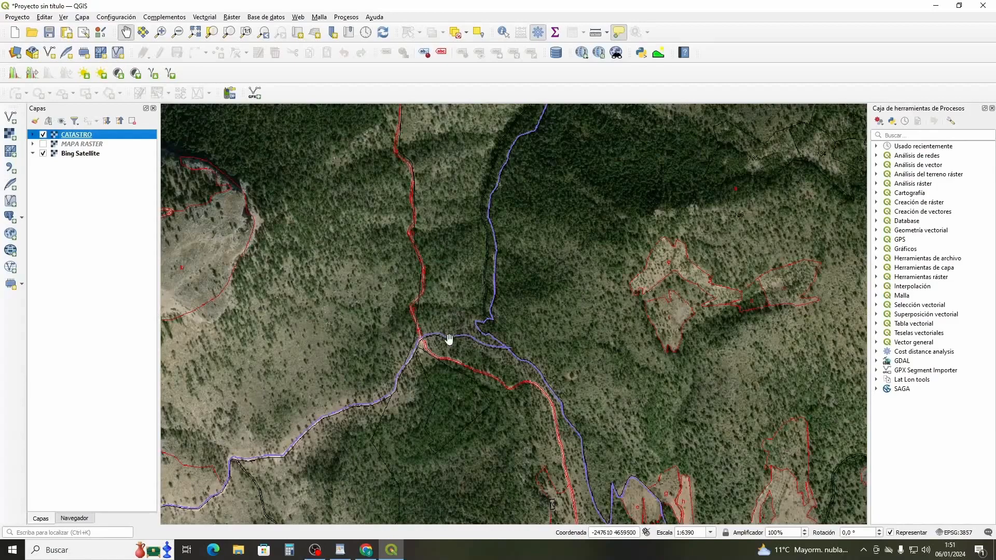
- Compare the cadastral junction at a closer scale with the satellite imagery, alone, and over MAPA RASTER, leaving Bing Satellite hidden
scroll(463, 343, up, 1)
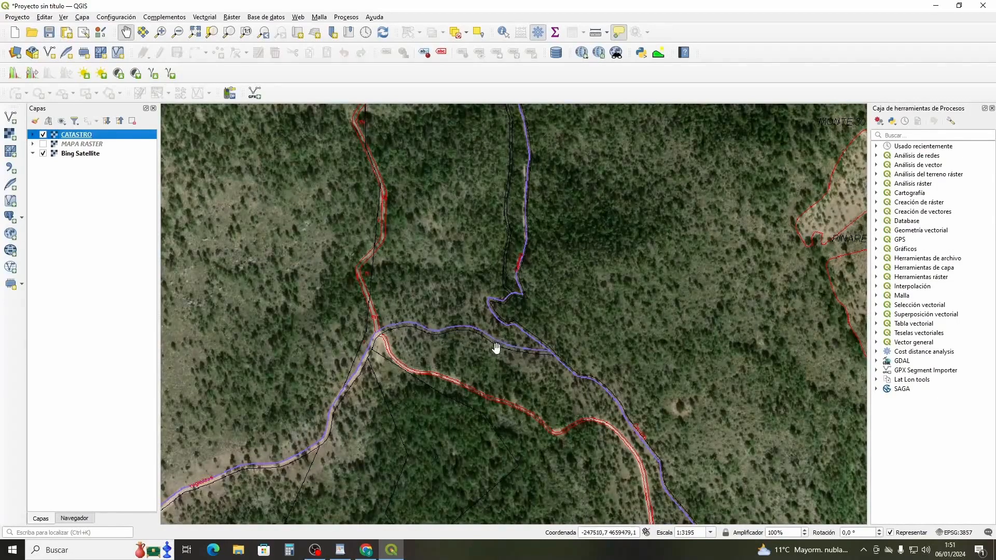
scroll(421, 338, up, 1)
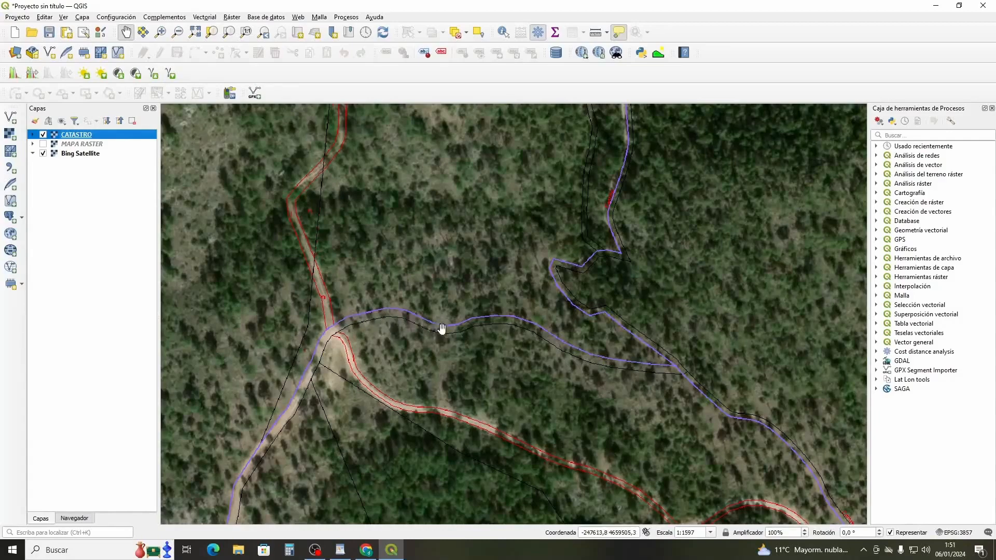
click(43, 135)
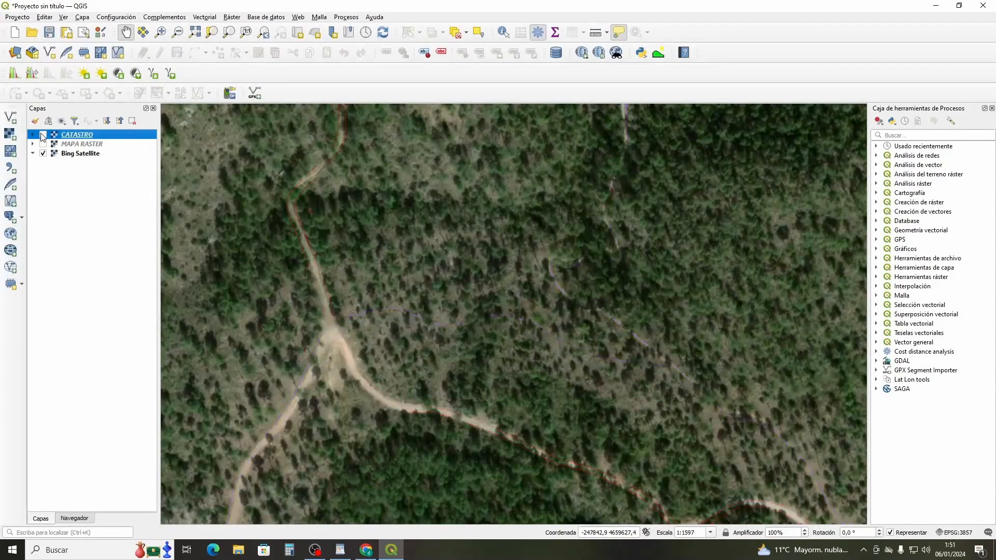
click(43, 135)
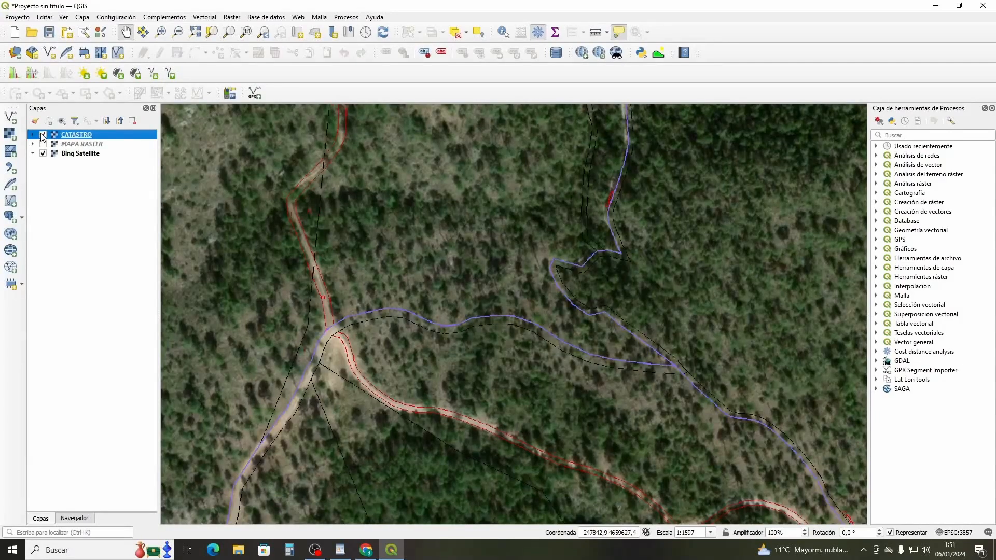
click(43, 154)
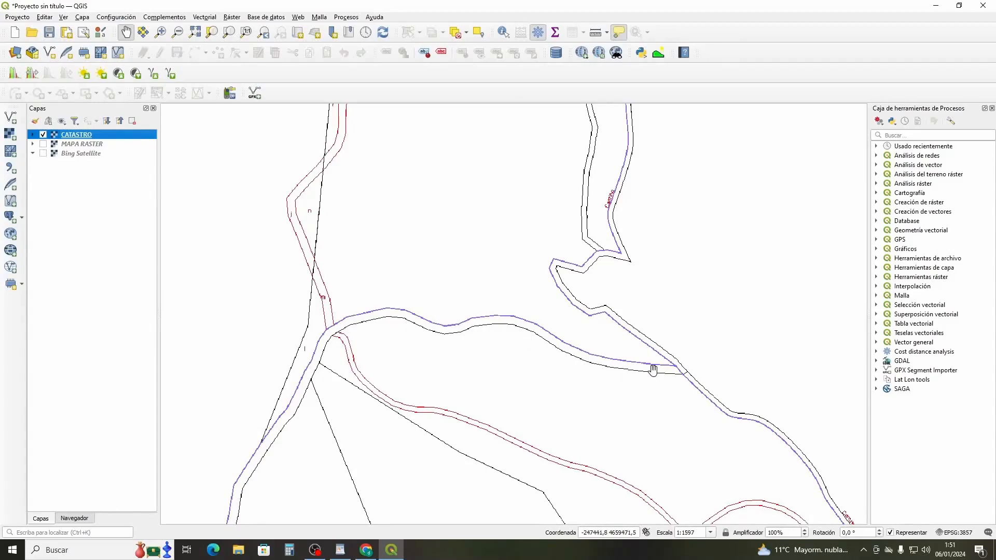
click(43, 144)
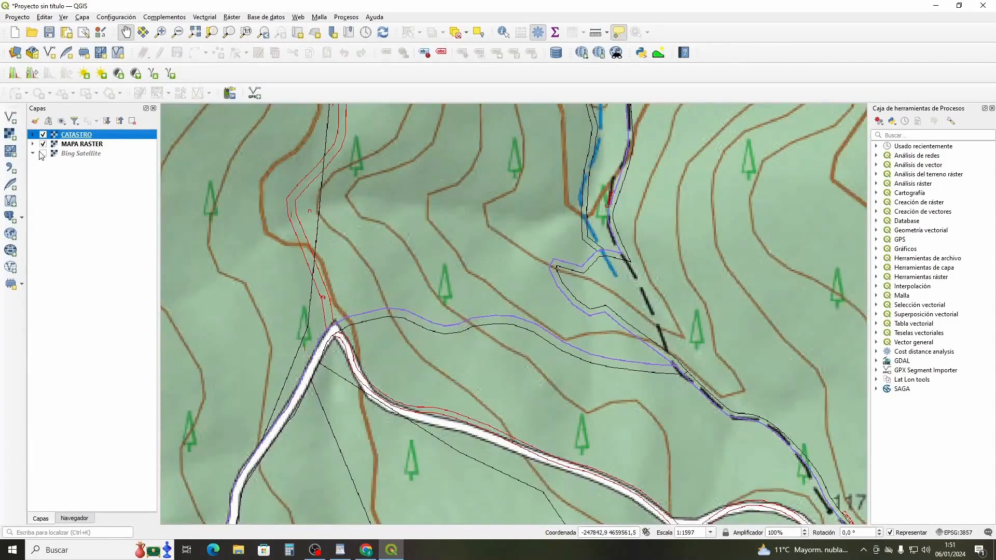
- View the Bing Satellite imagery alone at the track junction, and overlay CATASTRO on it with MAPA RASTER hidden
click(43, 135)
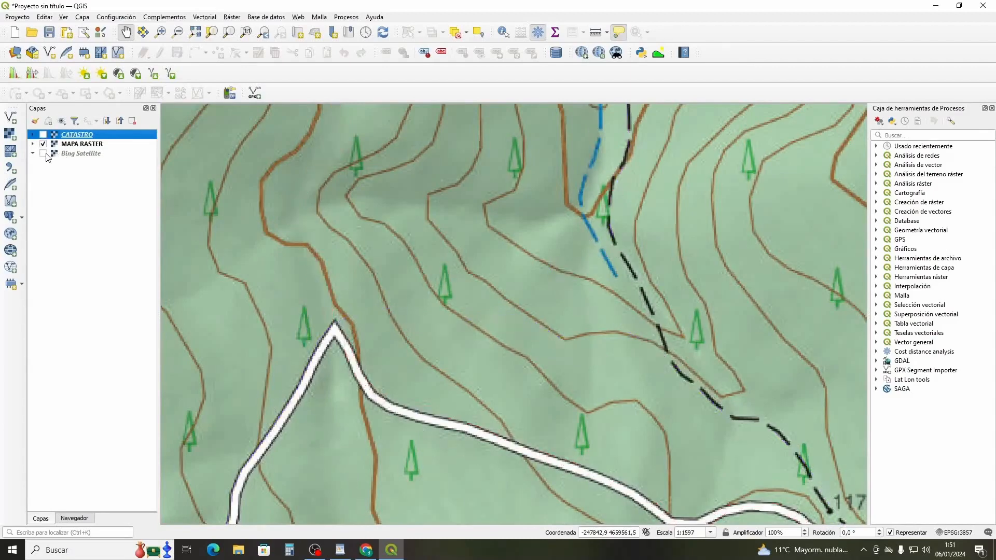
click(44, 155)
click(43, 144)
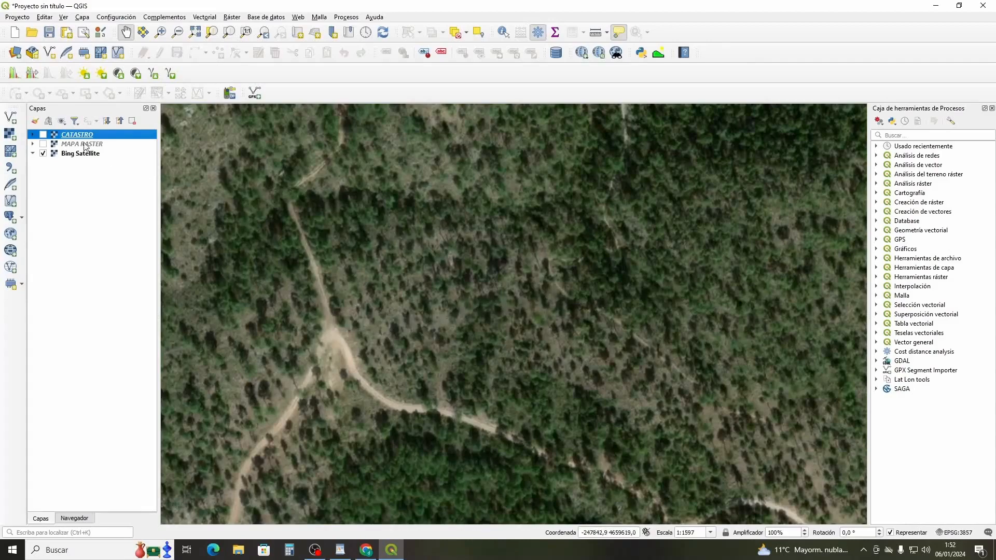
click(43, 135)
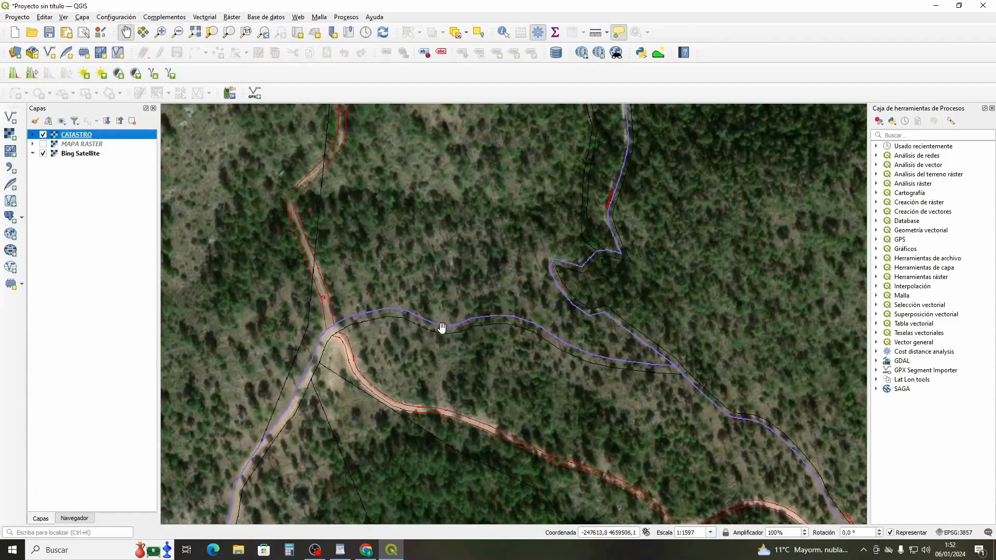
- Show MAPA RASTER again and toggle CATASTRO over it to compare the tracks, leaving all three layers visible
click(44, 144)
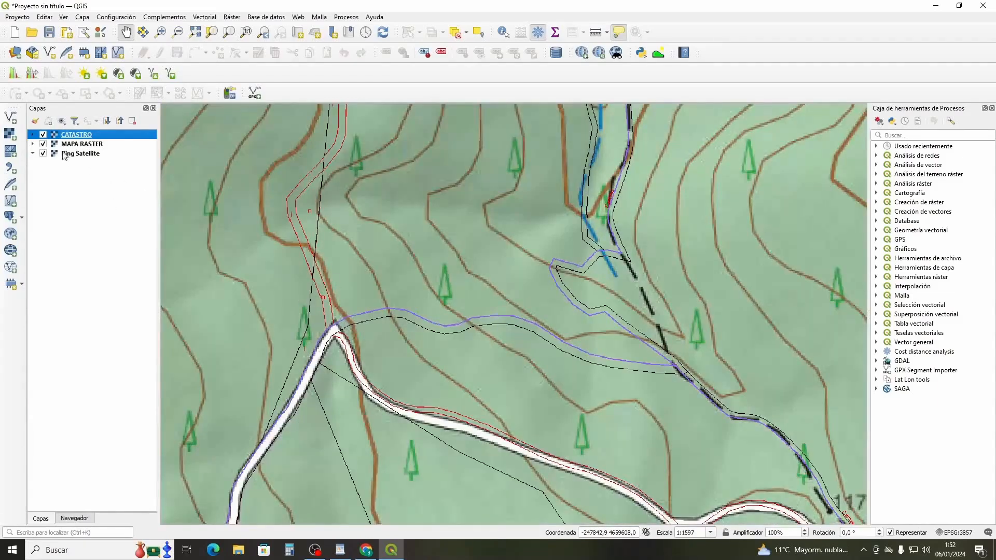
click(43, 135)
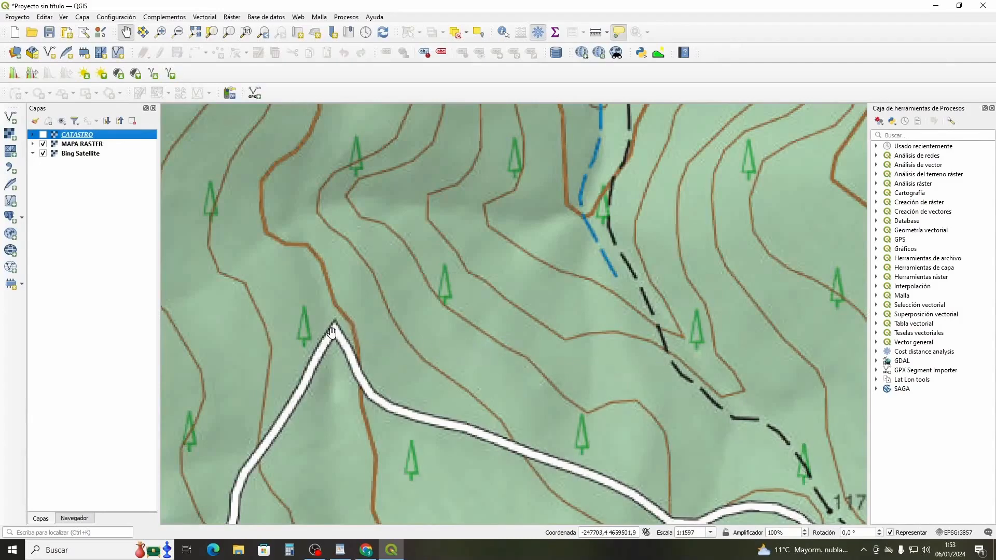
click(43, 135)
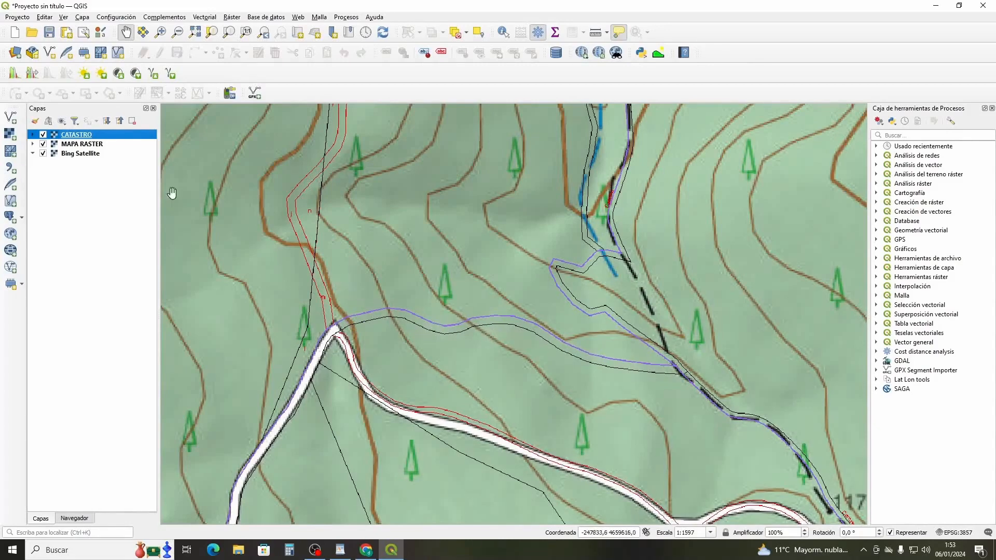
- Hide CATASTRO and MAPA RASTER to examine the real tracks on the satellite imagery, and restore CATASTRO followed by MAPA RASTER
click(43, 135)
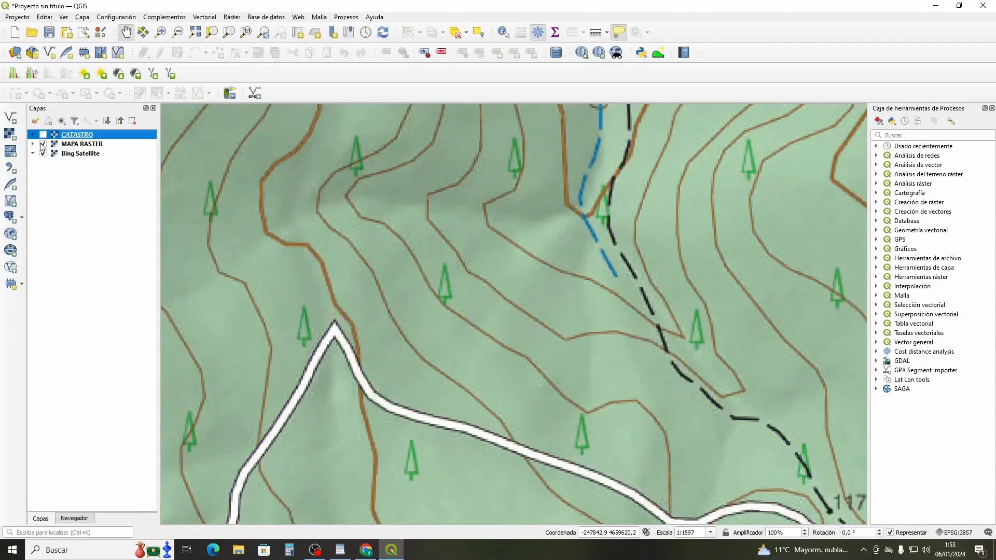
click(43, 145)
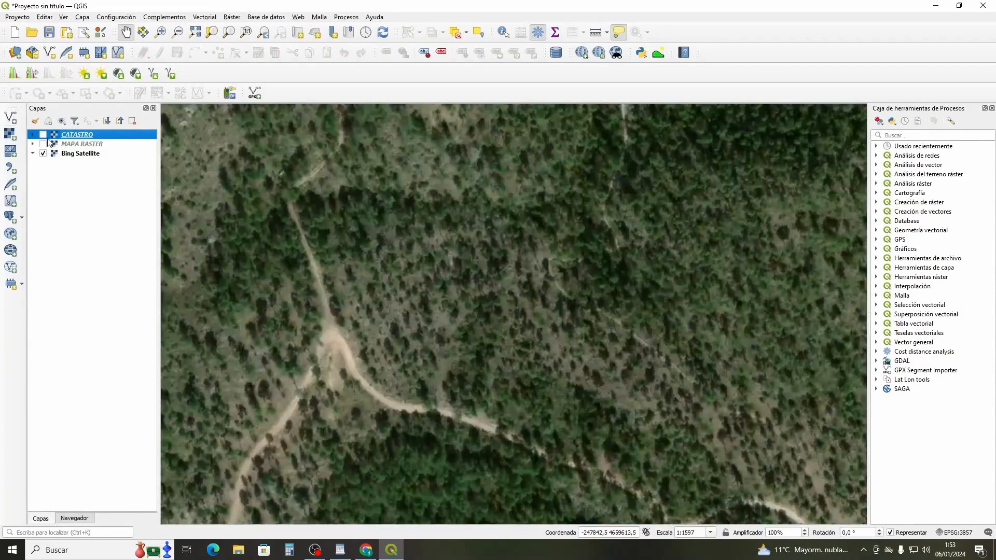
click(44, 136)
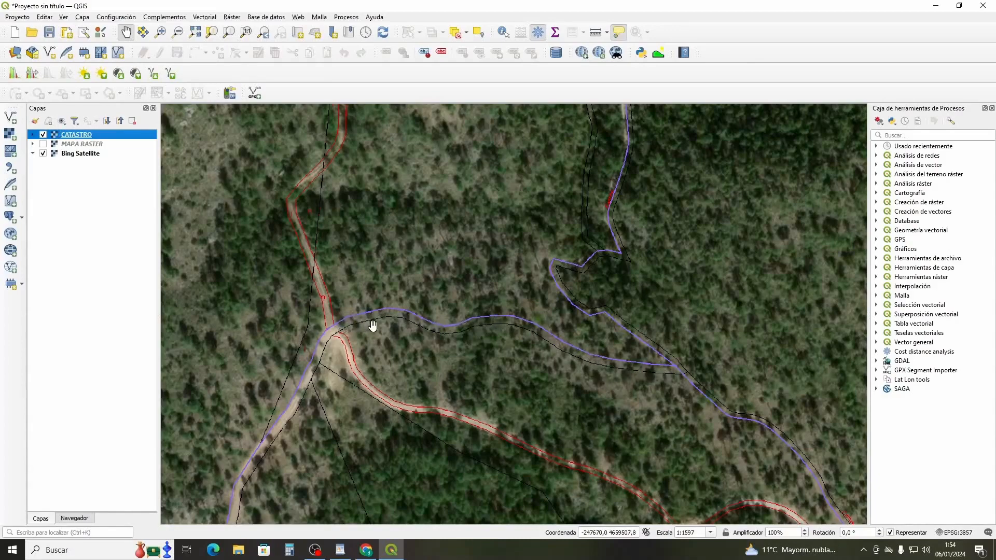
click(40, 145)
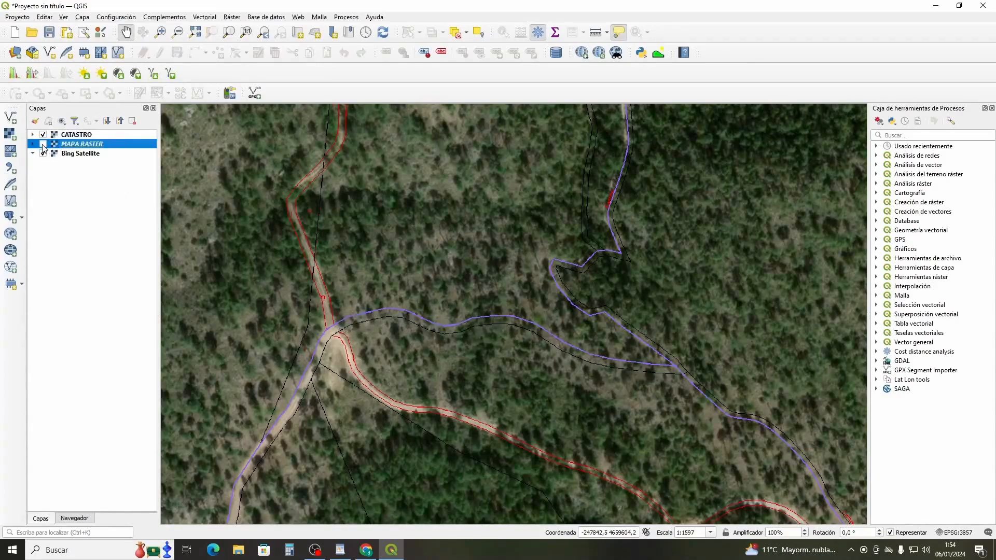
click(43, 144)
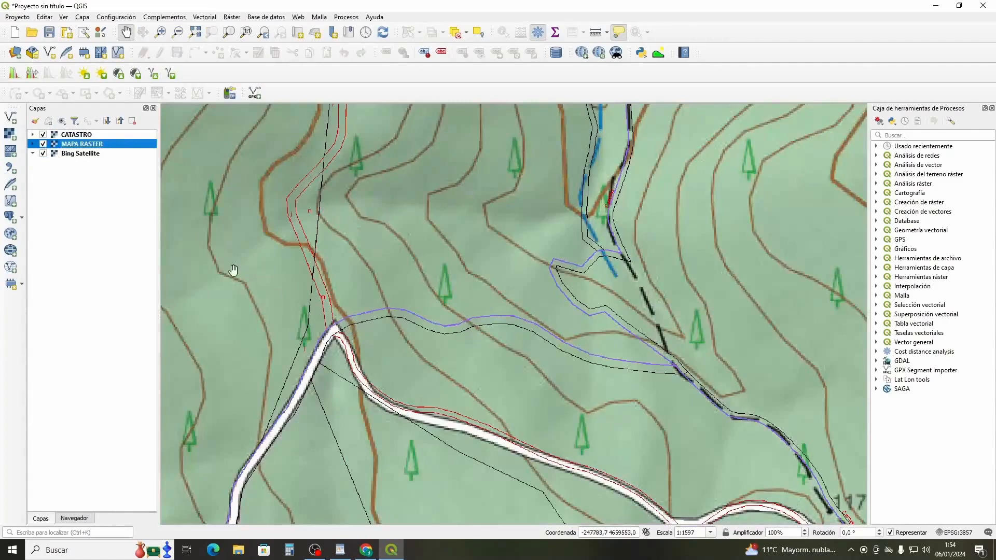
- Toggle Bing Satellite and CATASTRO while viewing the raster map, leaving all three layers visible
click(43, 154)
click(43, 135)
click(44, 154)
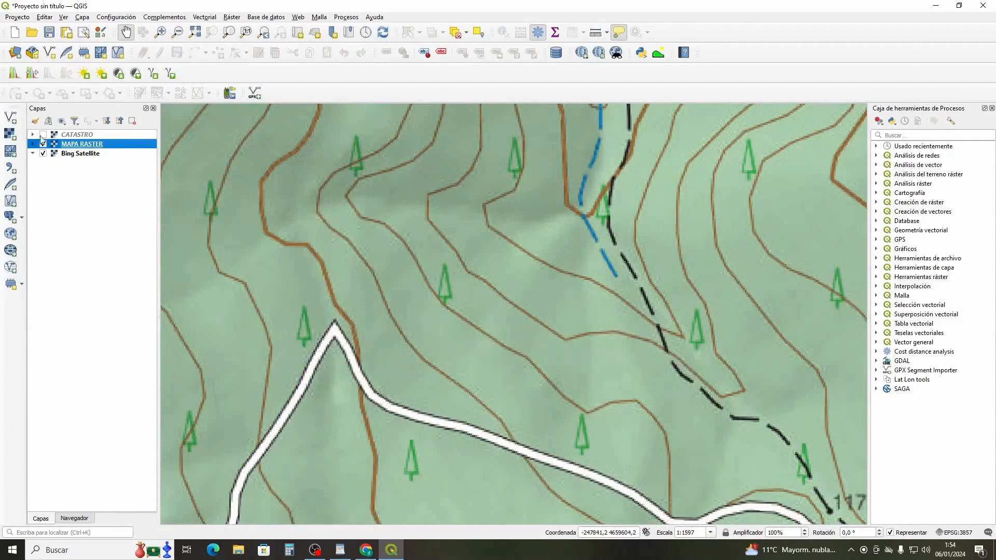
click(43, 134)
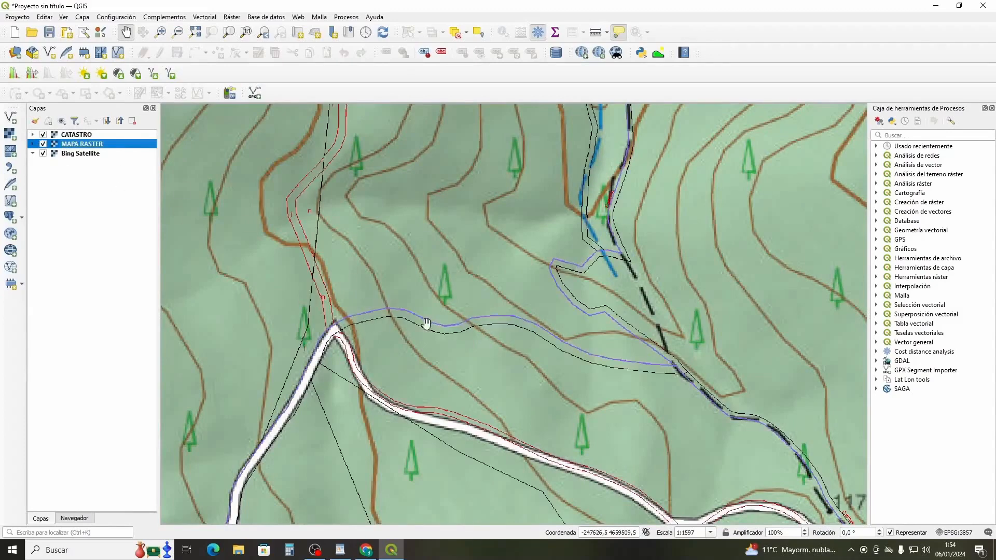
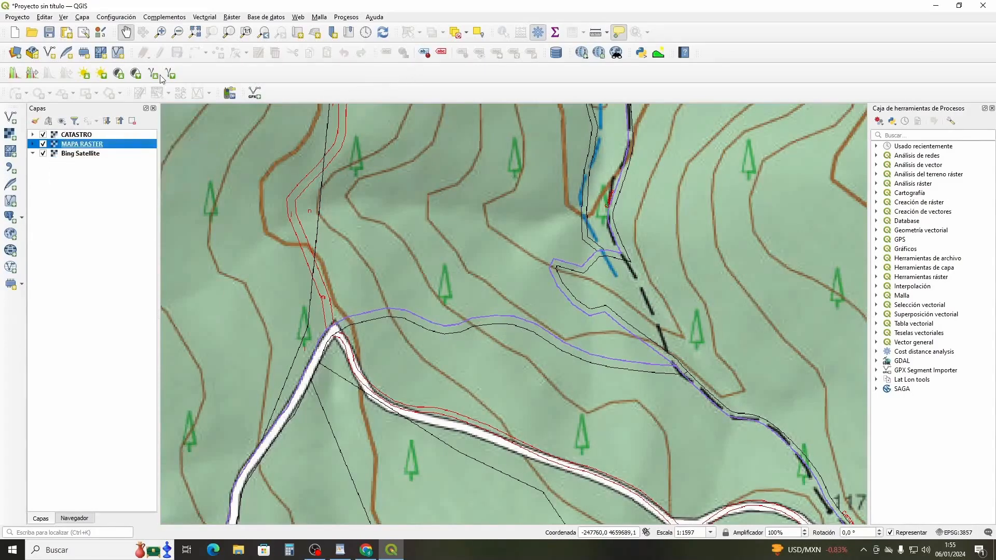
- Identify the cadastral track beside the junction in the CATASTRO layer and examine the identification results
click(58, 136)
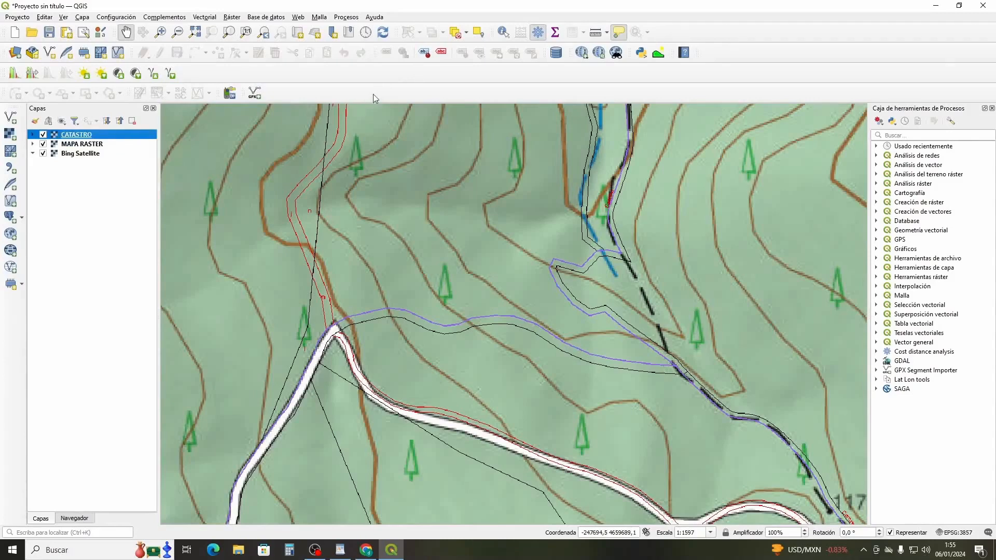
click(503, 32)
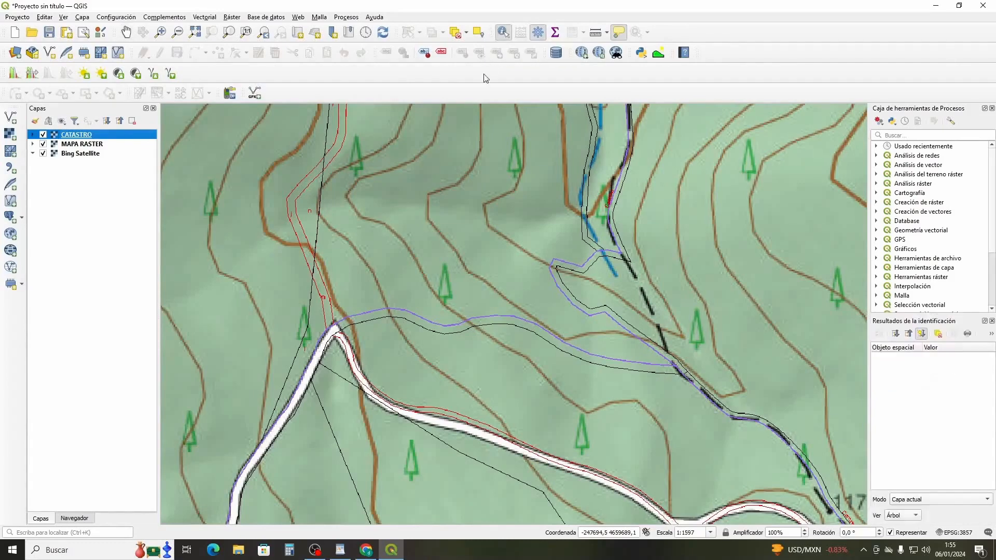
click(370, 320)
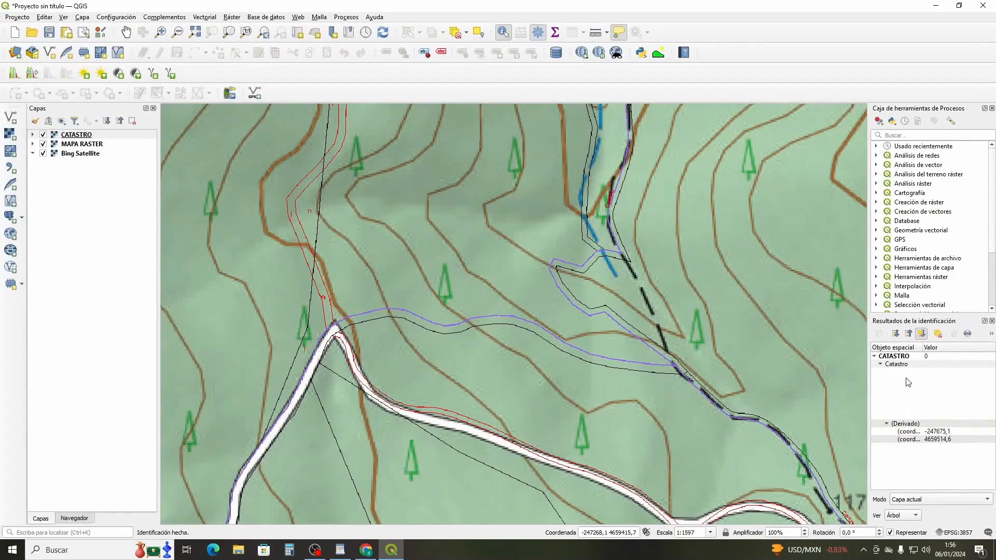
click(890, 366)
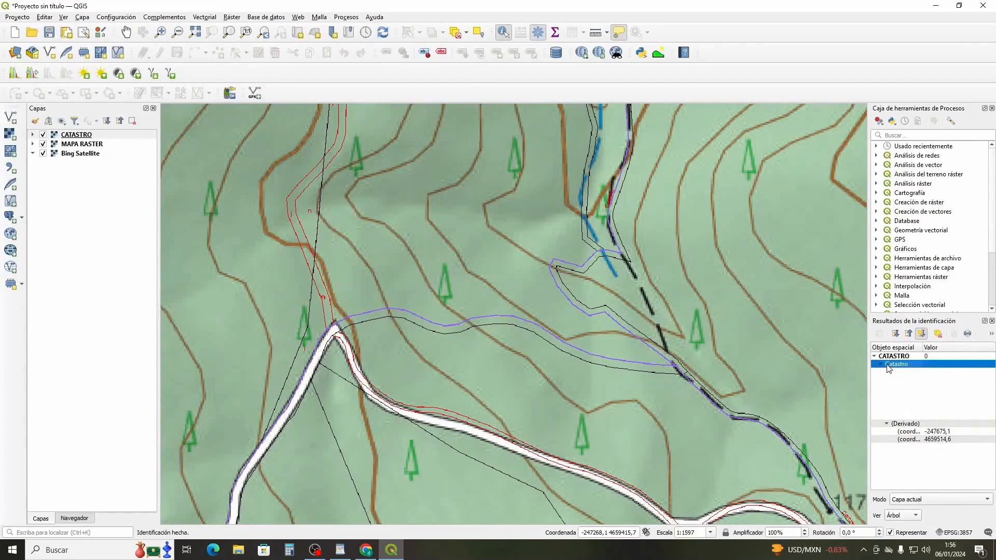
click(876, 358)
click(880, 358)
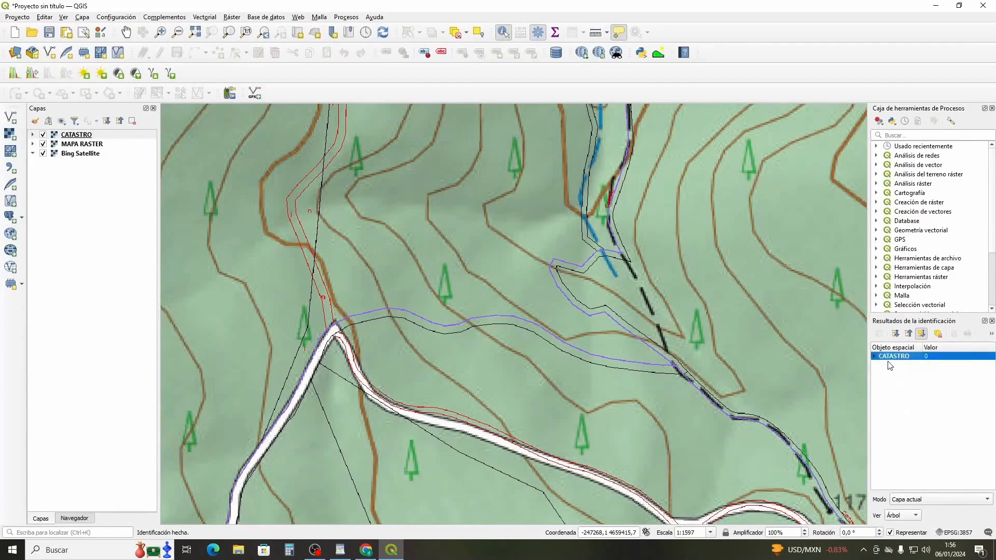
click(876, 357)
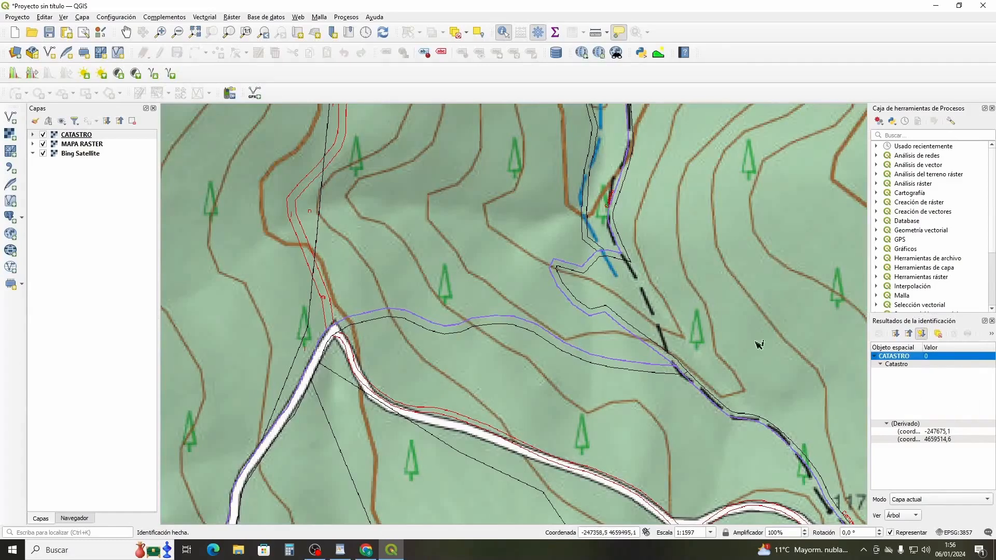
scroll(417, 309, down, 1)
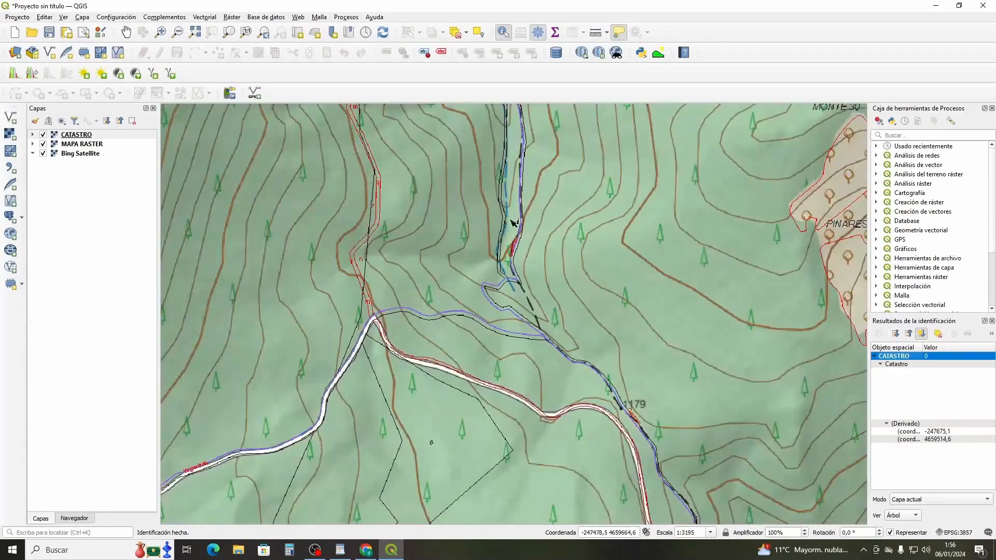
scroll(378, 306, up, 1)
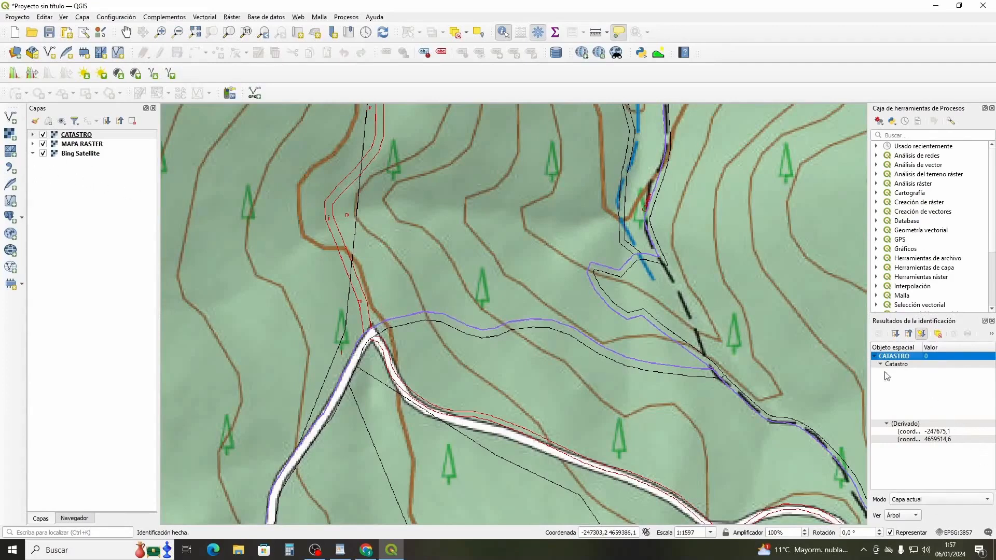
- Connect to the SIGPAC WMS service, select its whole layer group and set the reference system to Project CRS: EPSG:4326 - WGS 84
click(11, 235)
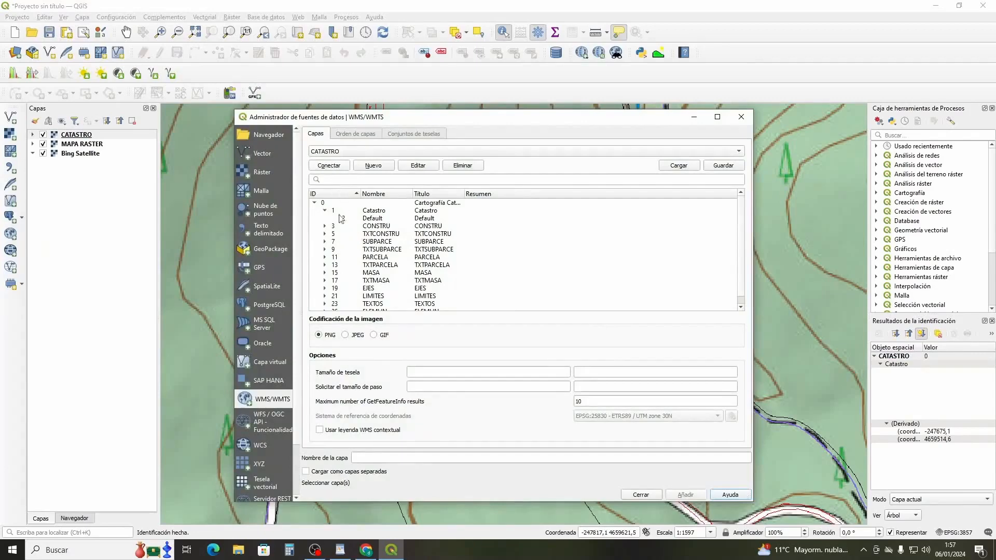
click(415, 151)
click(412, 172)
click(329, 165)
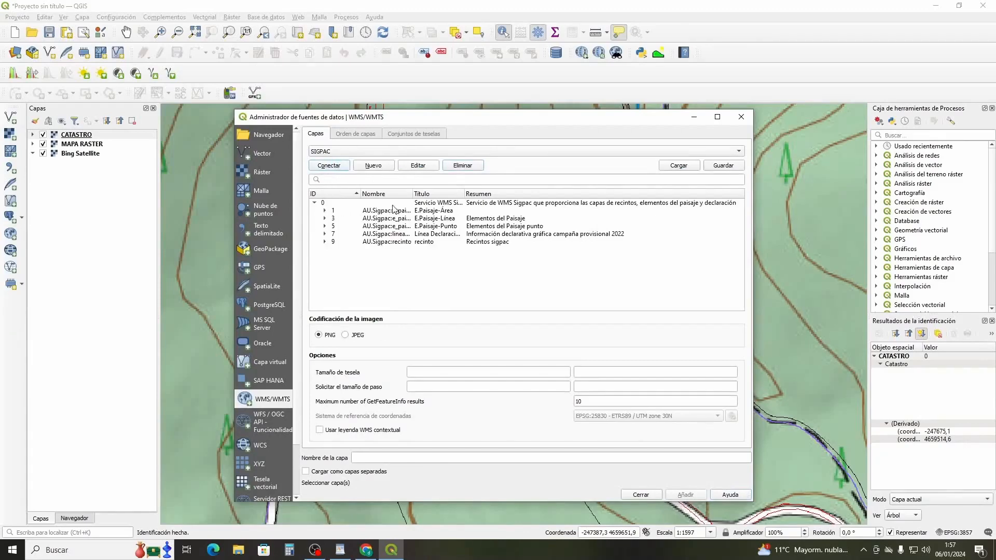
click(453, 204)
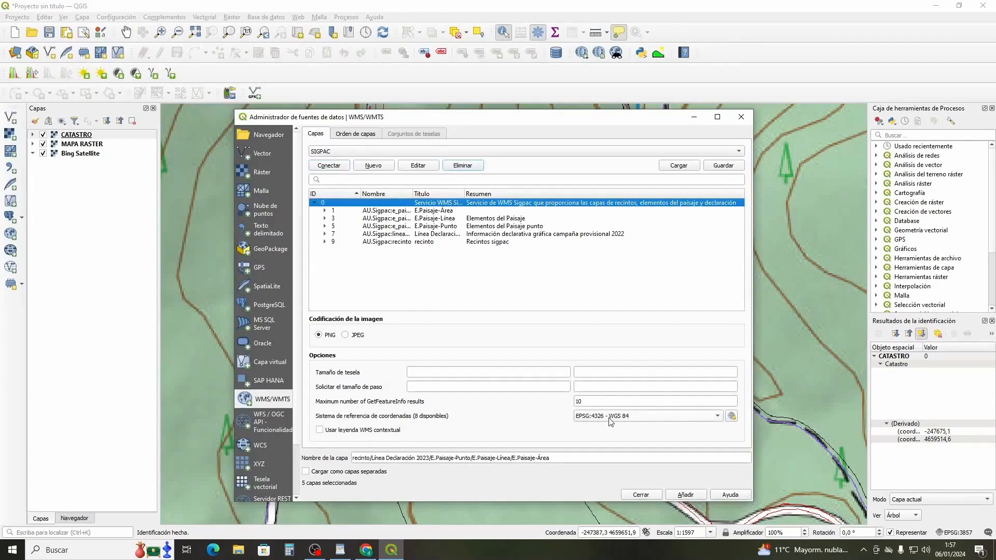
click(718, 417)
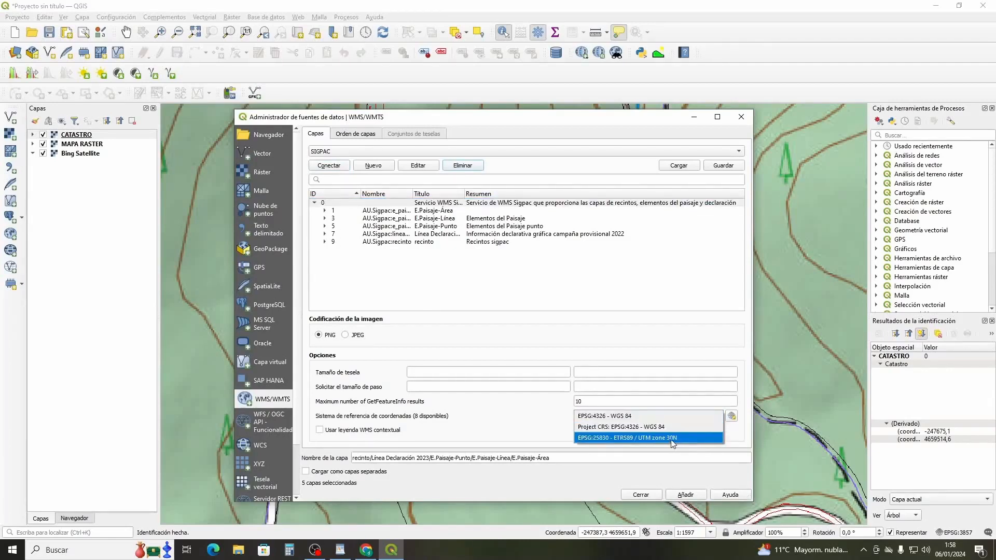
click(657, 427)
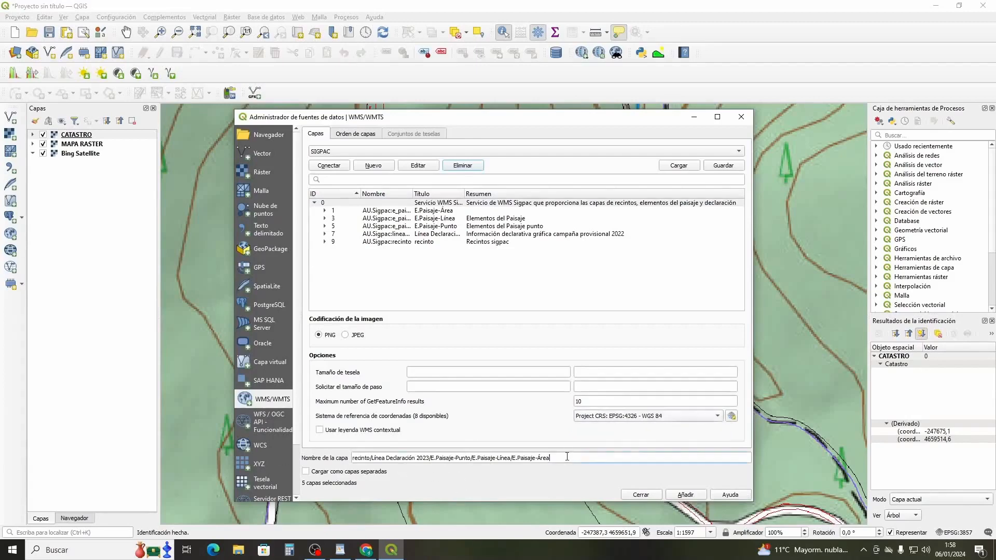
- Name the WMS layer SIGPAC, add it to the project and close the data source manager
key(BackSpace)
key(BackSpace)
key(BackSpace)
key(BackSpace)
key(BackSpace)
key(BackSpace)
key(BackSpace)
key(BackSpace)
key(BackSpace)
key(BackSpace)
key(BackSpace)
key(BackSpace)
key(BackSpace)
key(BackSpace)
key(BackSpace)
key(BackSpace)
key(BackSpace)
key(BackSpace)
key(BackSpace)
key(BackSpace)
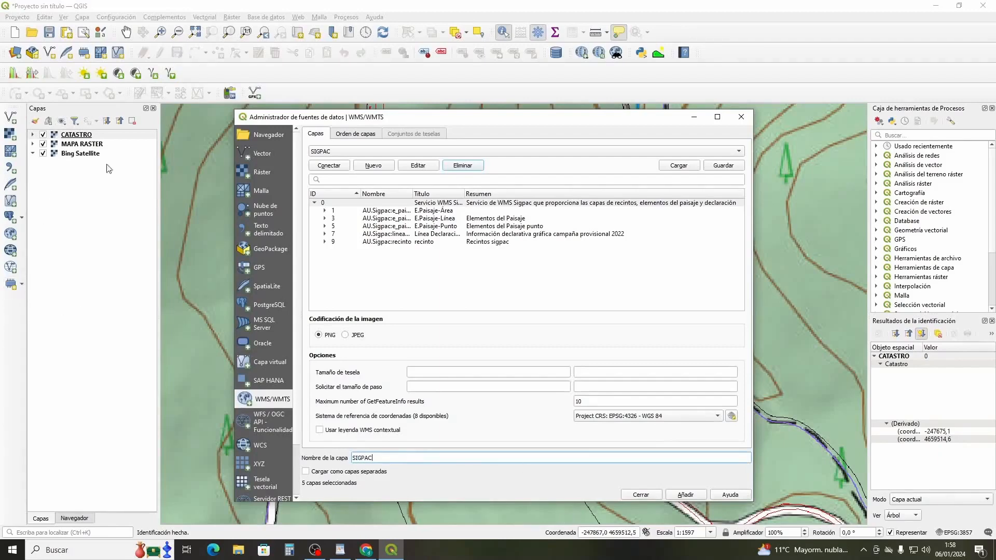
click(685, 496)
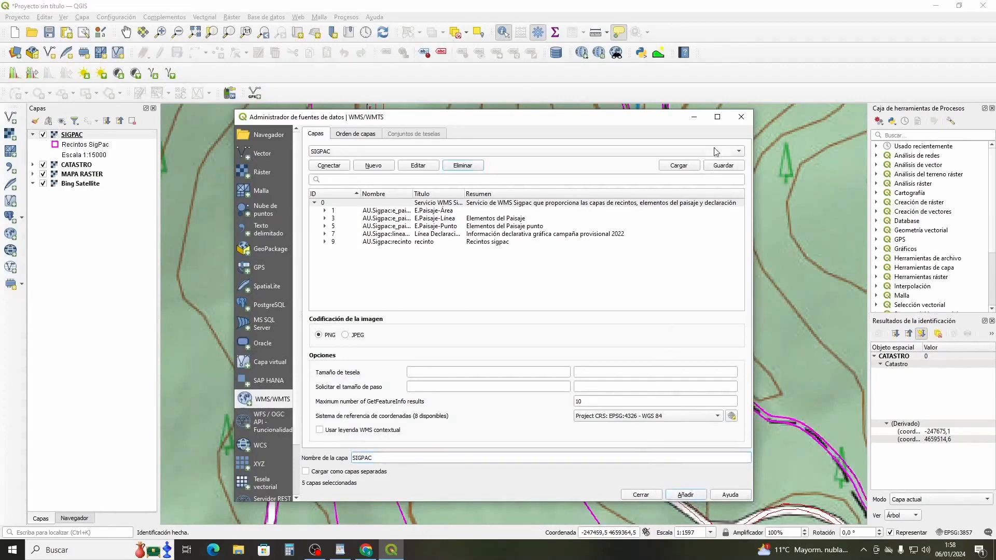
click(748, 119)
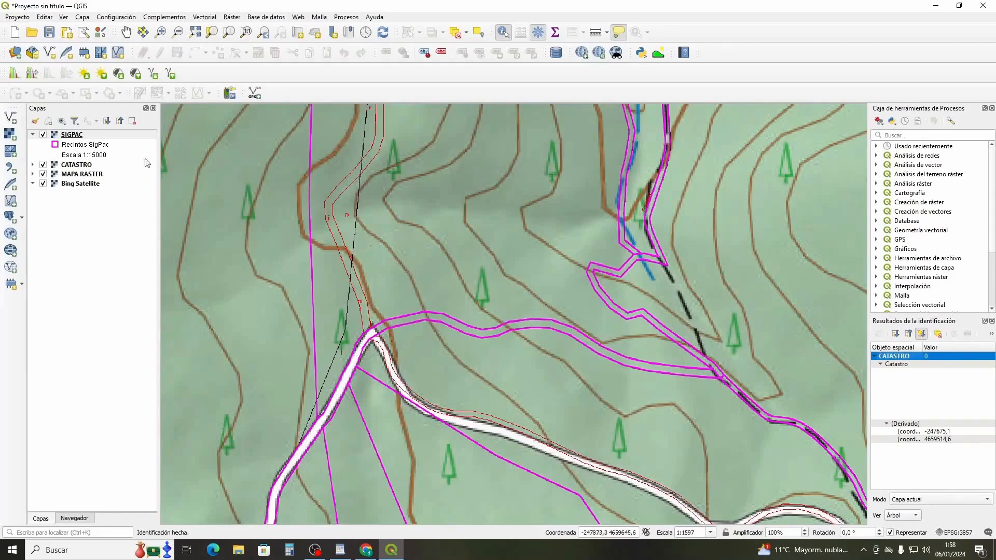
- Temporarily hide SIGPAC to compare its enclosure boundaries with the CATASTRO tracks, and show it again
click(44, 135)
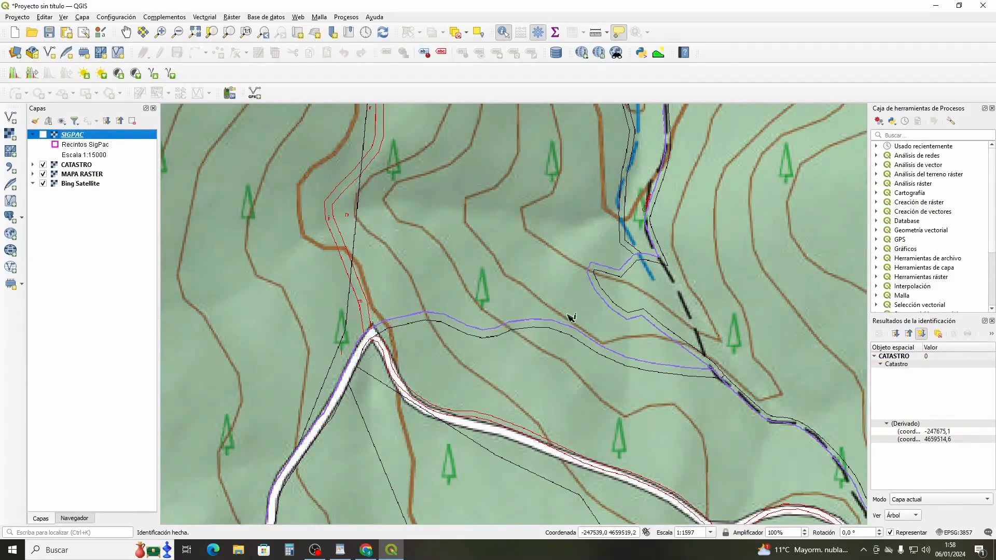
click(44, 135)
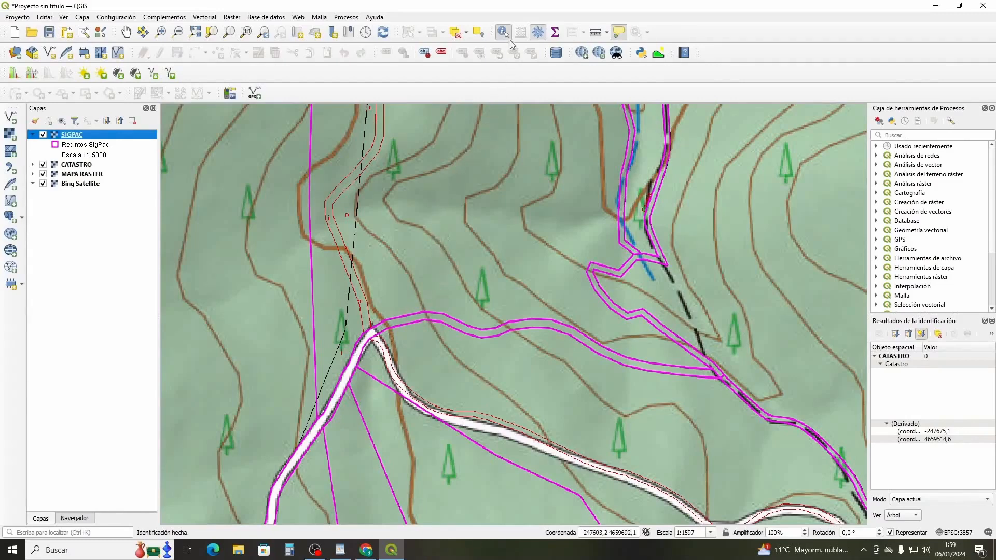
- Identify the SIGPAC enclosure of the track that runs east from the road junction
click(505, 32)
scroll(426, 321, up, 1)
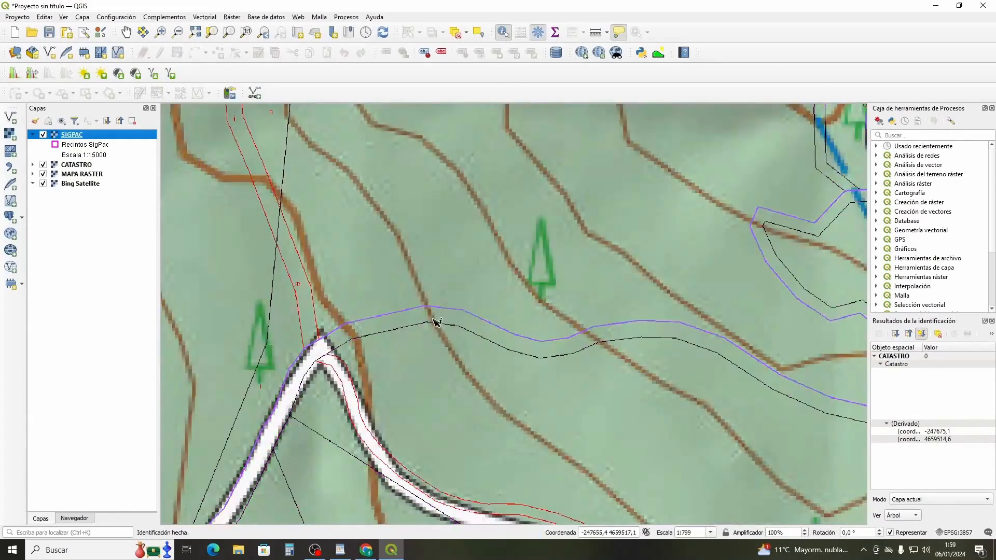
scroll(446, 322, down, 1)
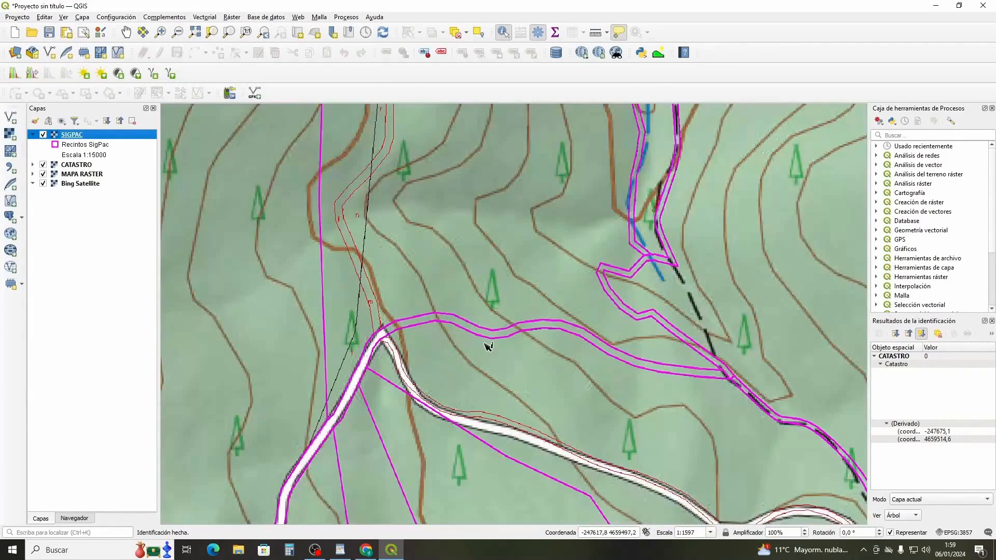
scroll(488, 346, up, 1)
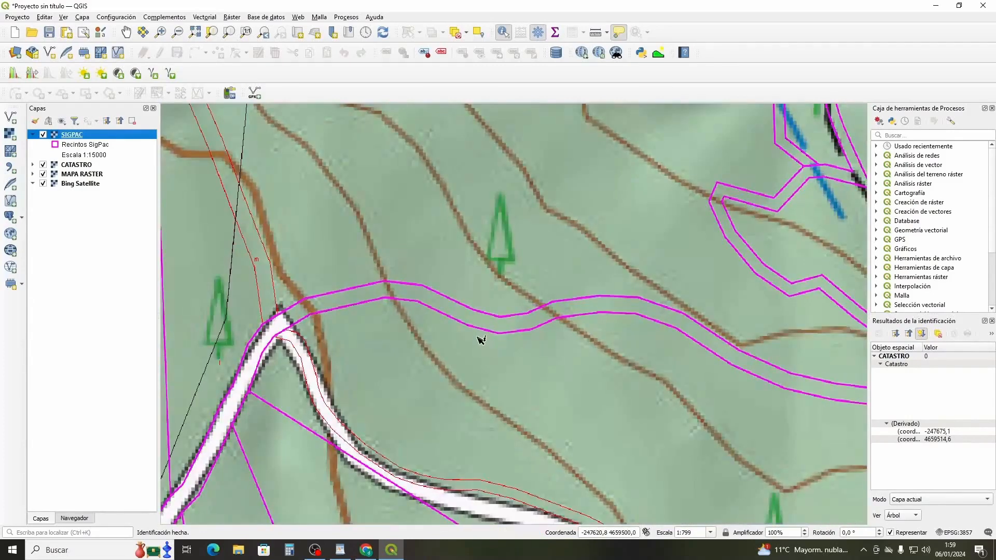
scroll(482, 340, down, 1)
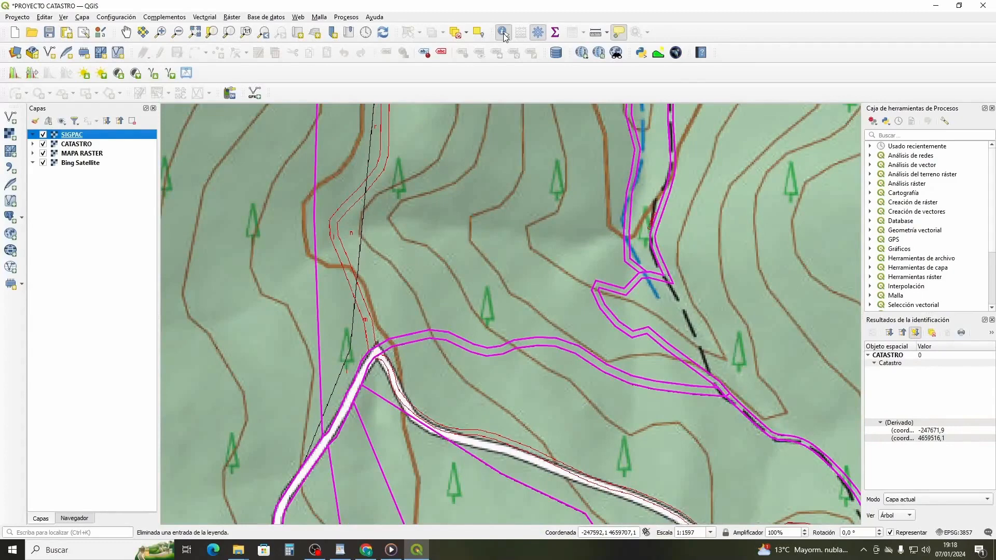
click(421, 336)
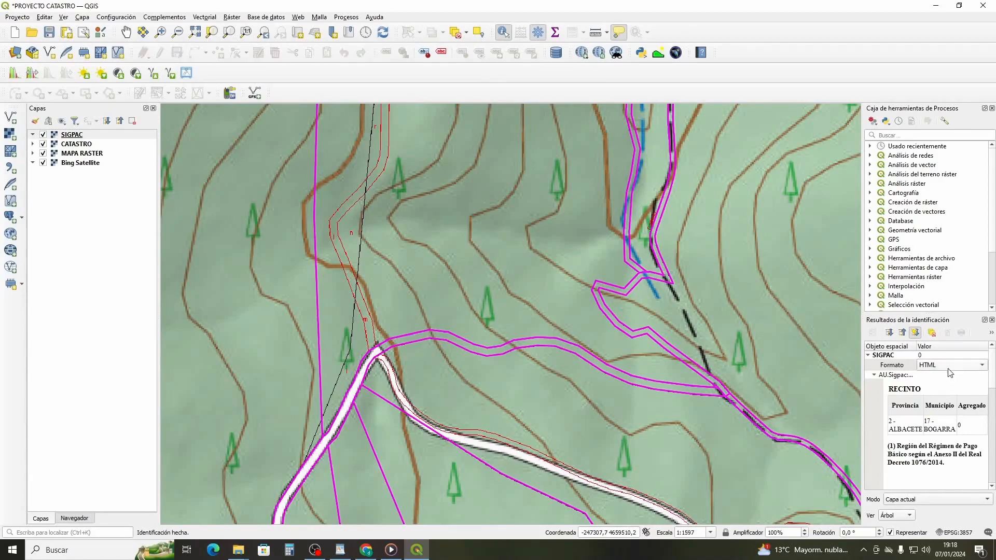
- Set the SIGPAC identification format to Objeto espacial, identify the track again and enlarge the results area to show all attributes
click(982, 366)
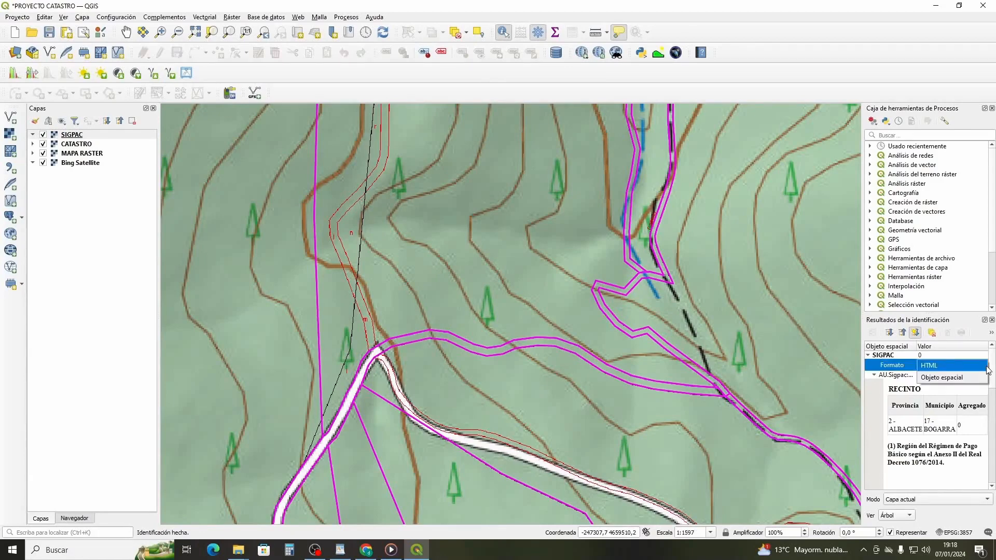
click(965, 382)
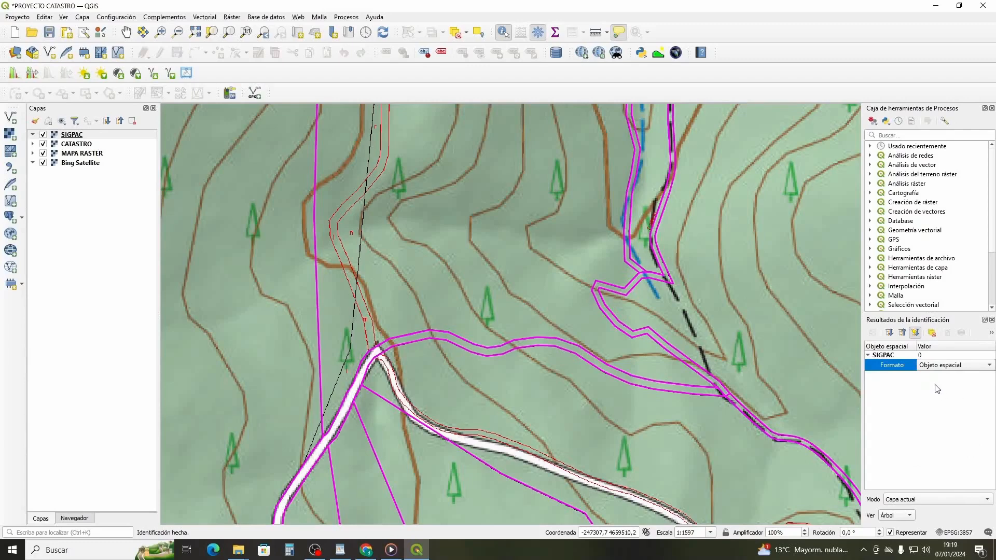
click(444, 336)
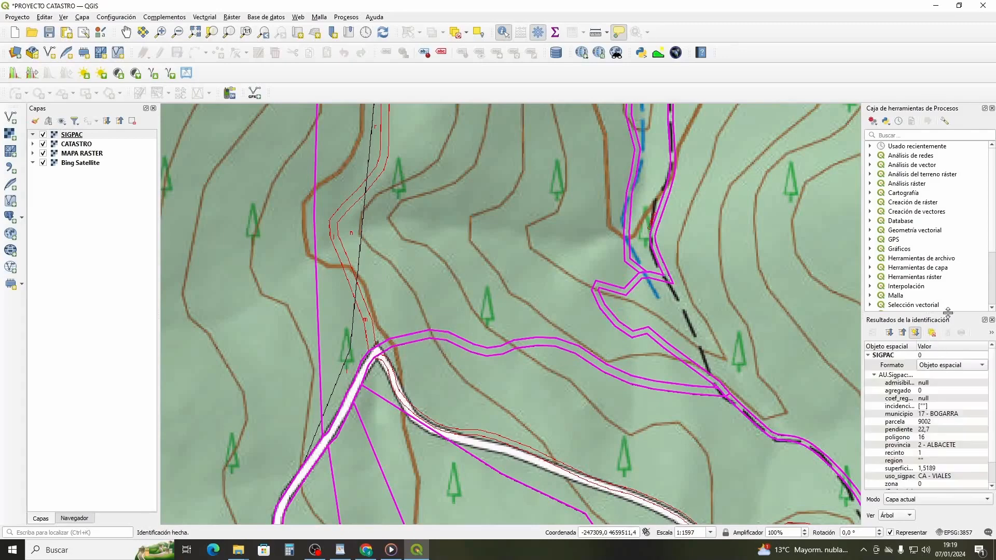
drag(949, 314, 950, 222)
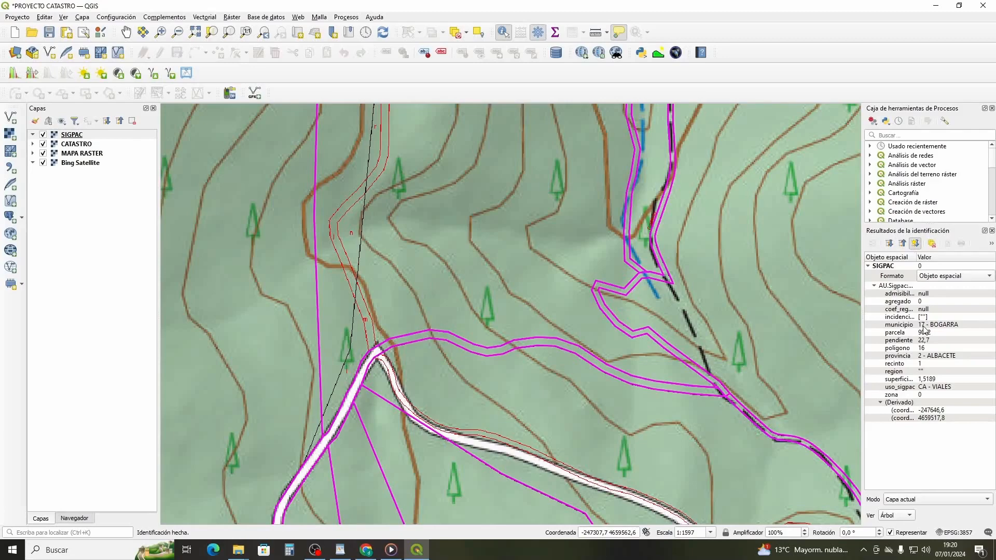
- Switch to Chrome, search for "sede electrónica del catastro", open the official site and enter its property finder and map viewer
click(367, 551)
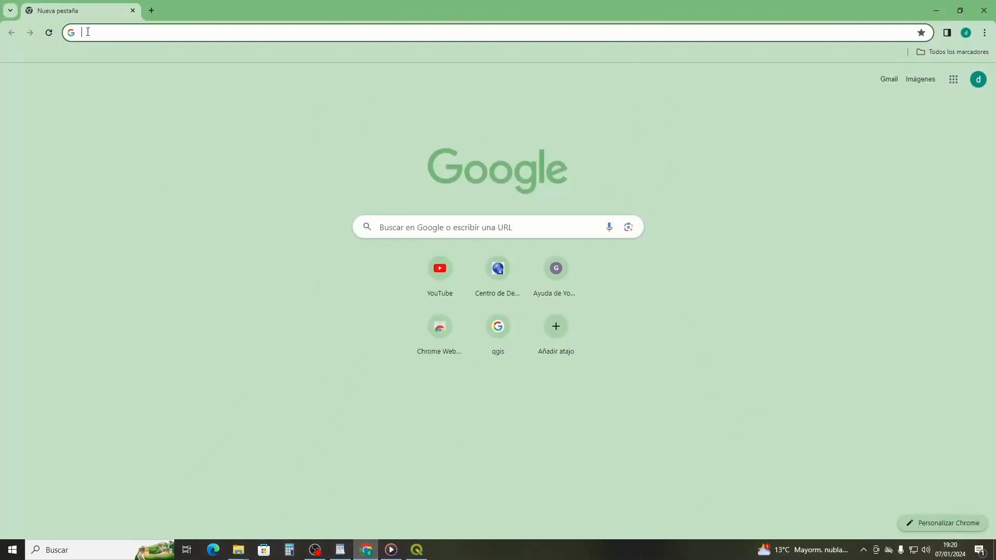
click(90, 33)
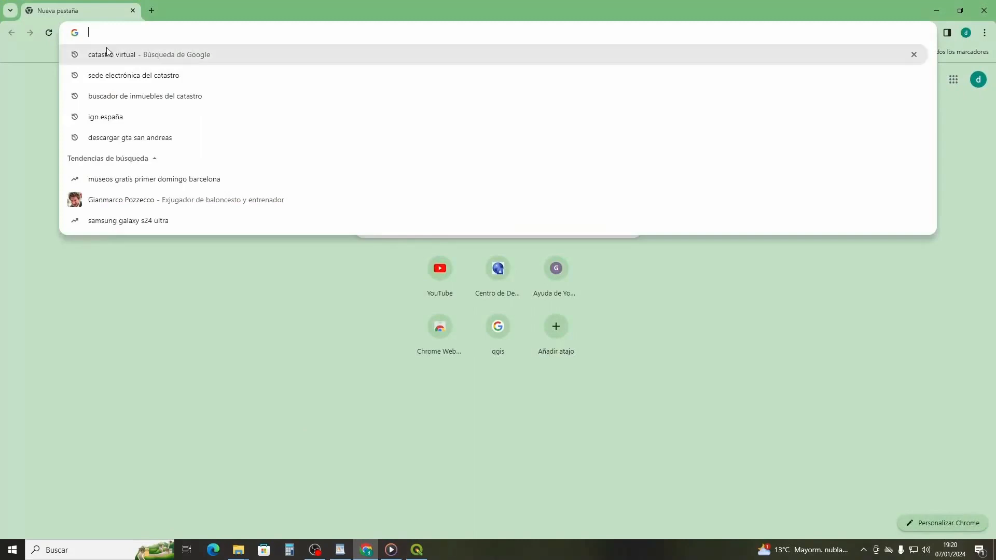
click(115, 78)
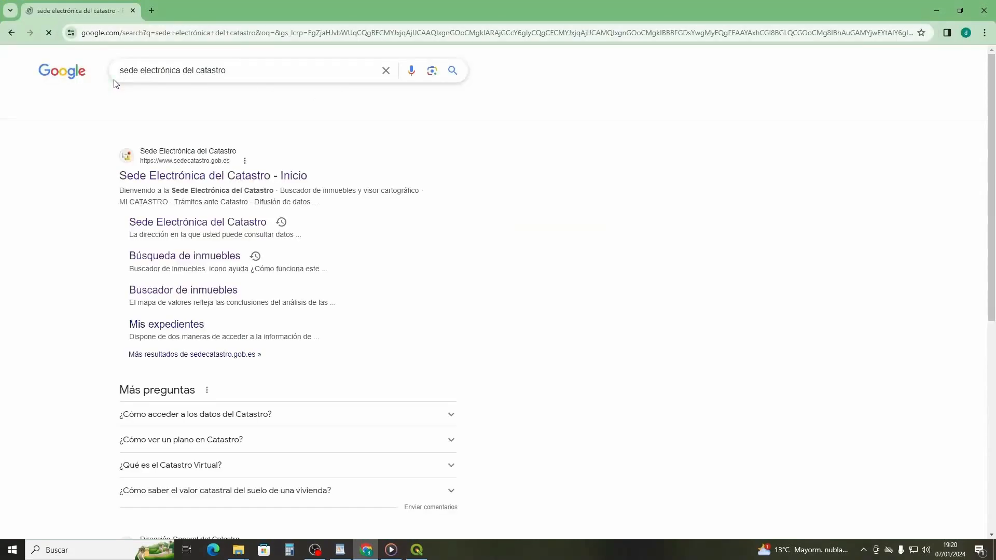
click(195, 178)
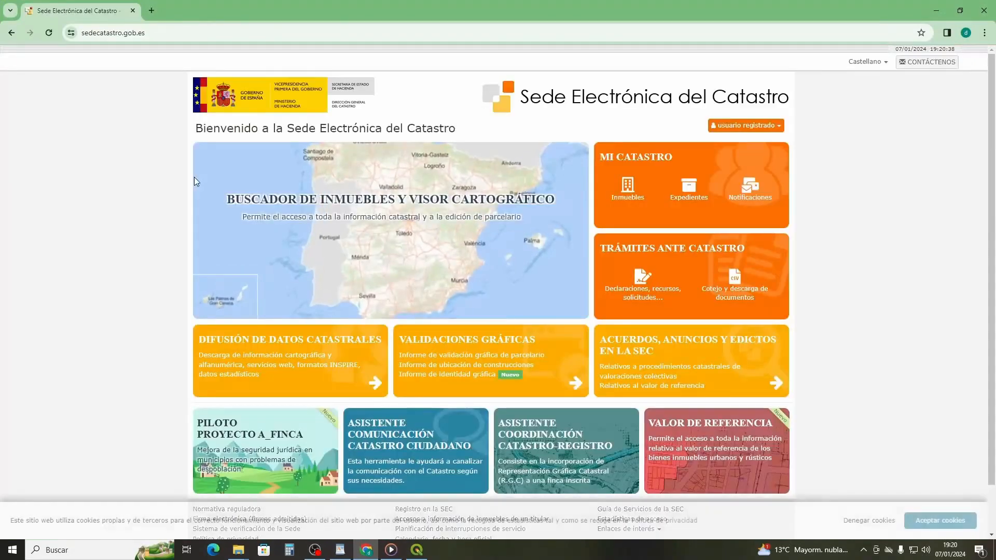
click(420, 238)
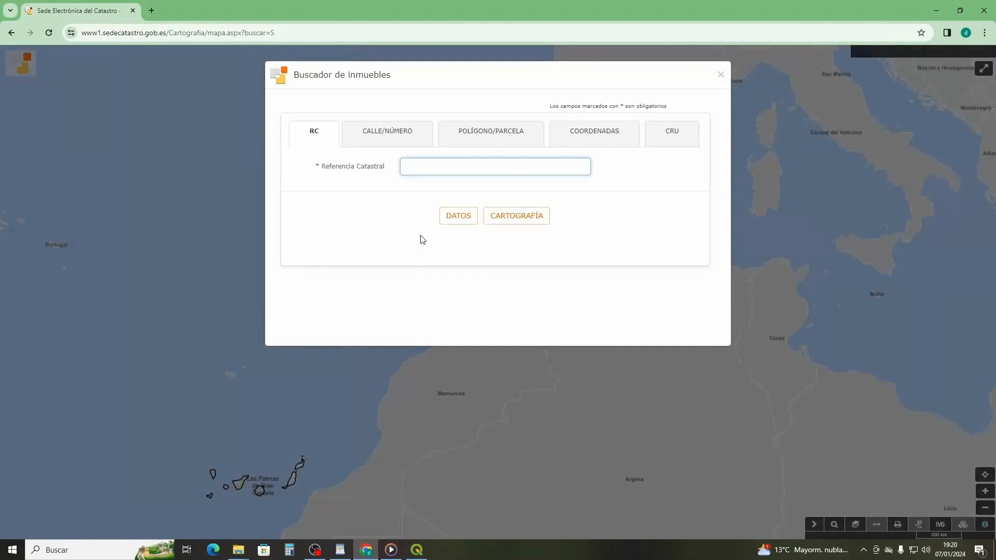
- Reduce the browser window beside the SIGPAC results and choose the Polígono/Parcela search in the property finder
click(960, 9)
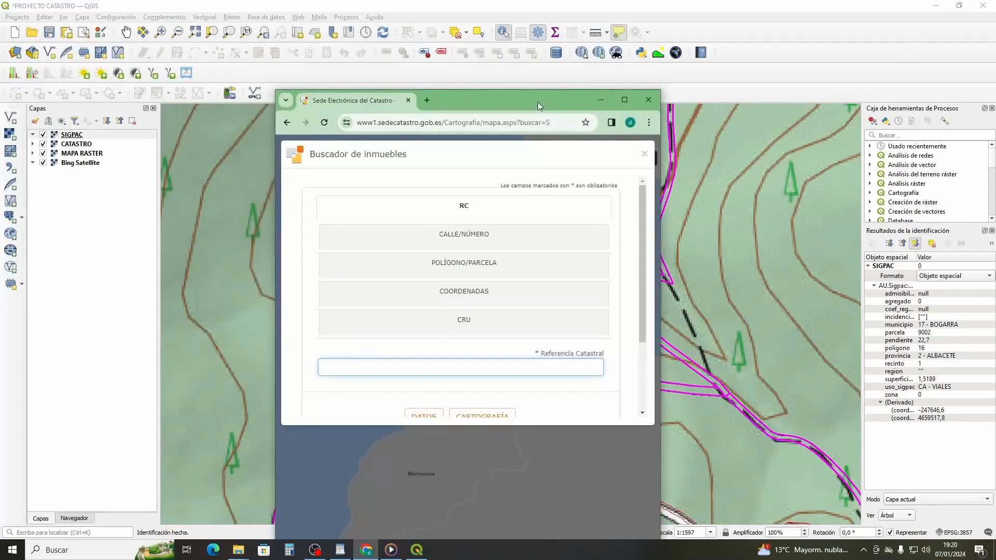
drag(534, 99, 711, 133)
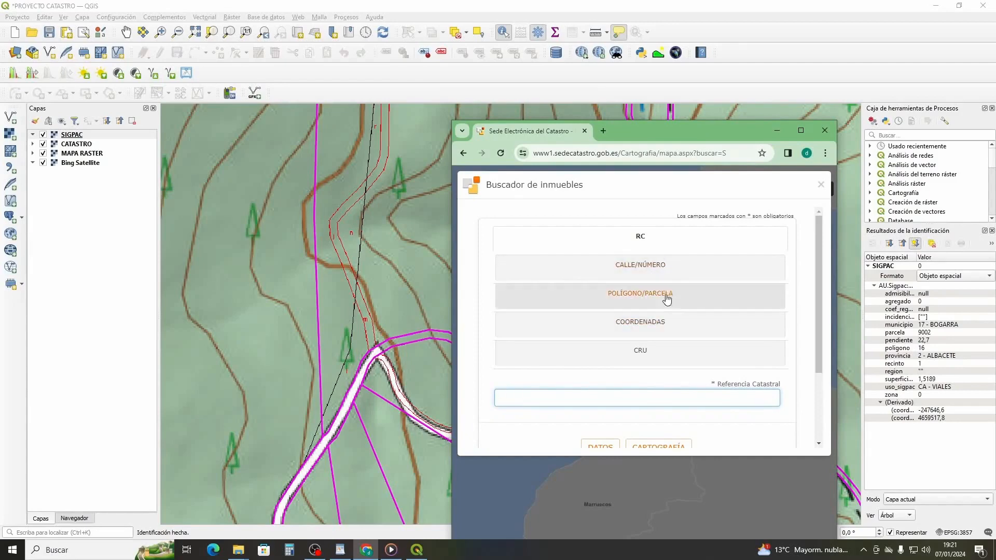
click(634, 303)
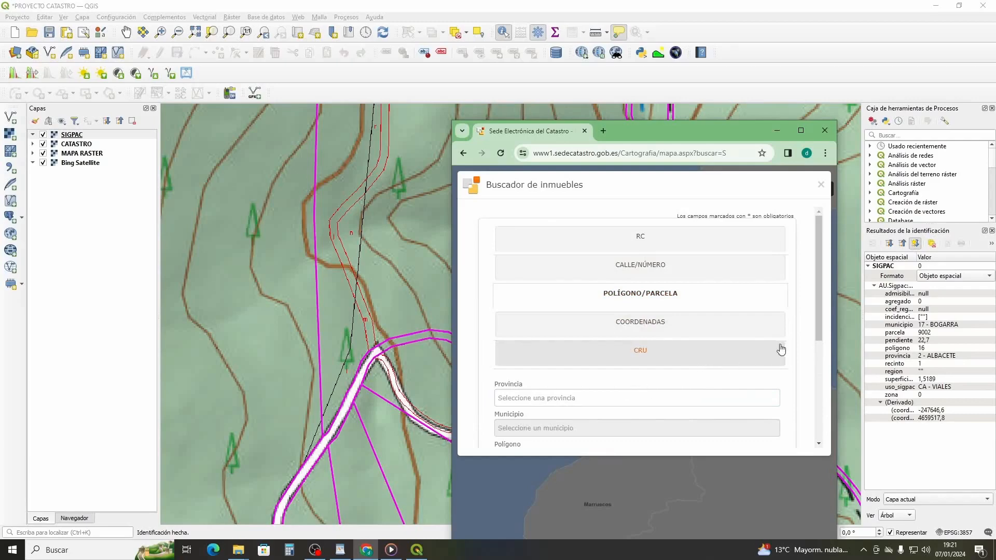
drag(816, 315, 817, 381)
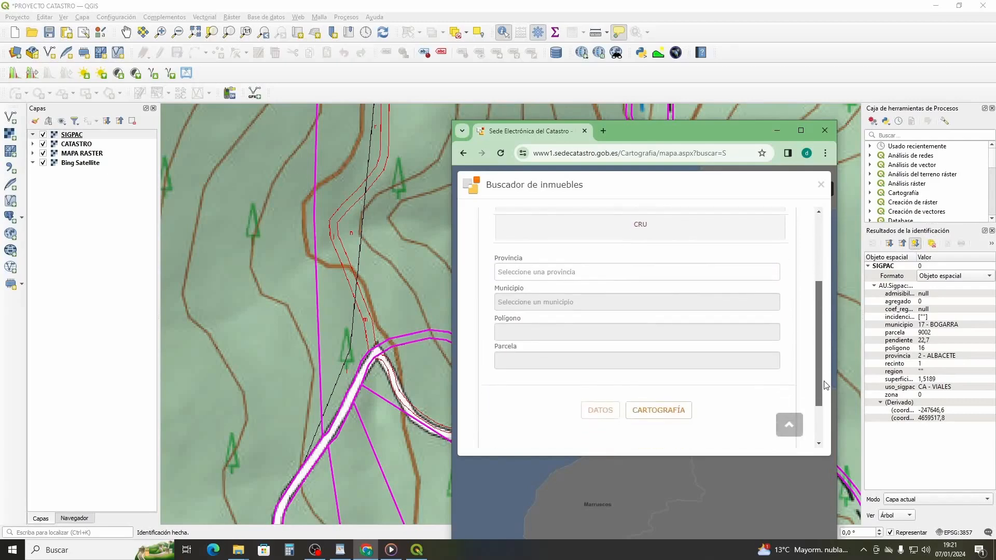
- Select the province ALBACETE and the municipality BOGARRA for the parcel search
click(586, 273)
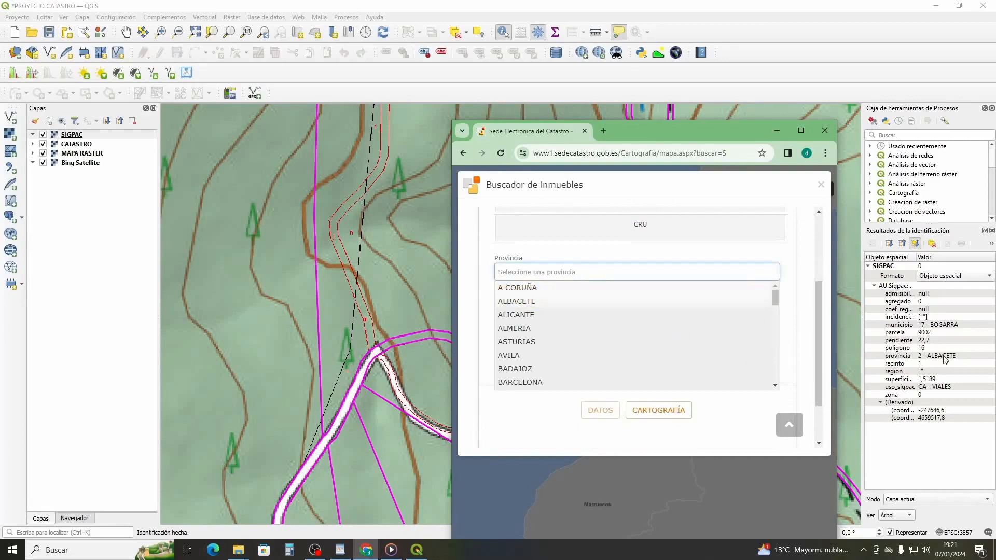
click(612, 300)
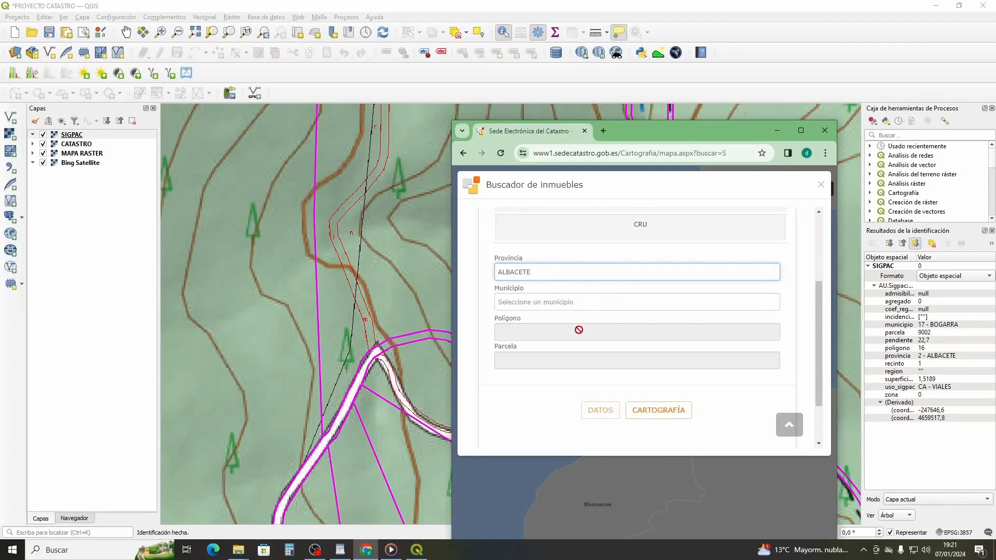
click(560, 305)
scroll(547, 366, down, 2)
scroll(546, 366, down, 2)
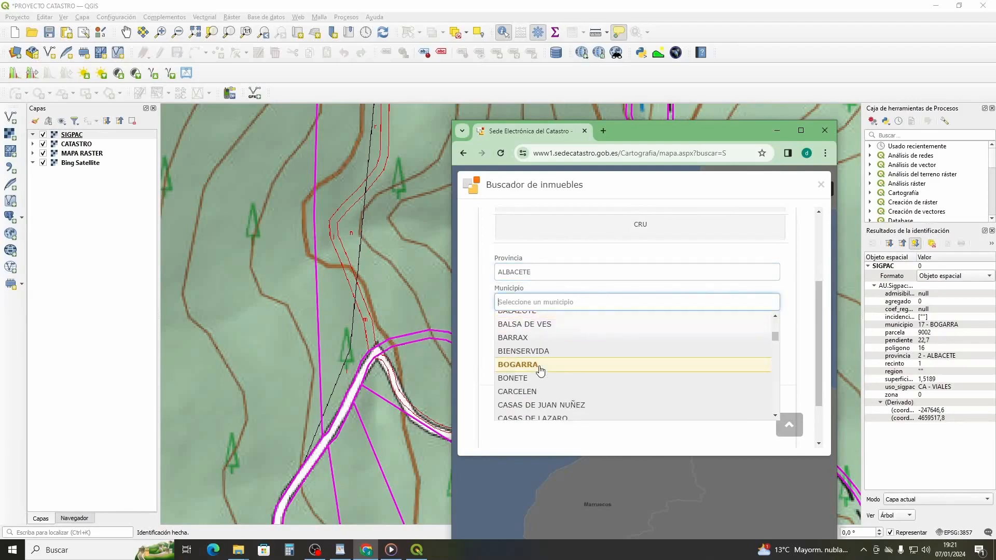
click(528, 370)
- Enter polígono 16 and parcela 9002 and open the parcel's cadastral data
click(528, 331)
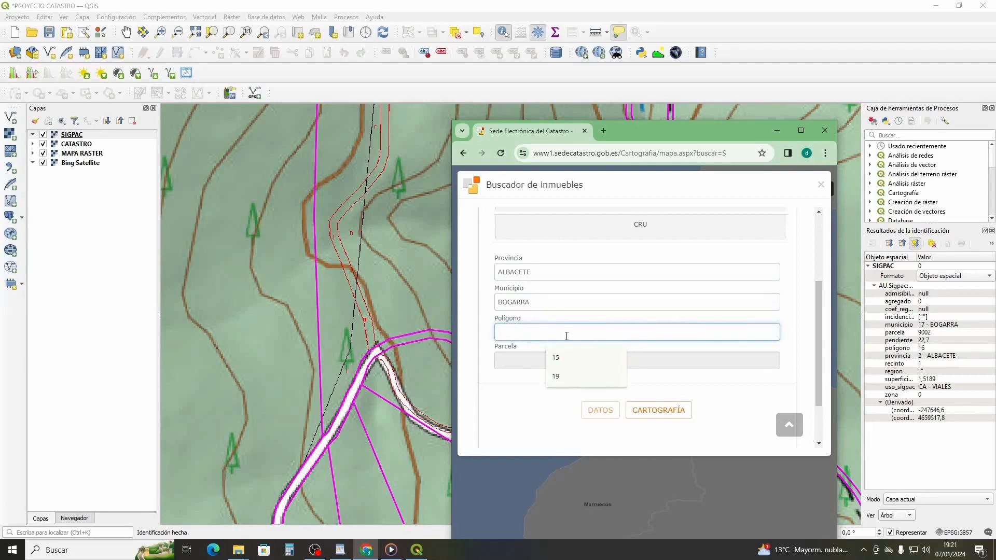
text(1)
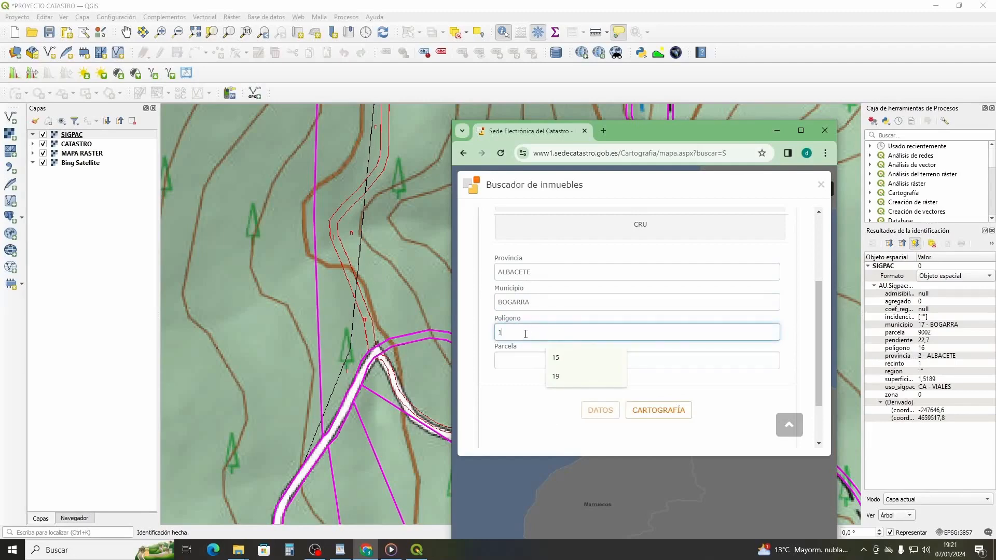
text(6)
click(541, 354)
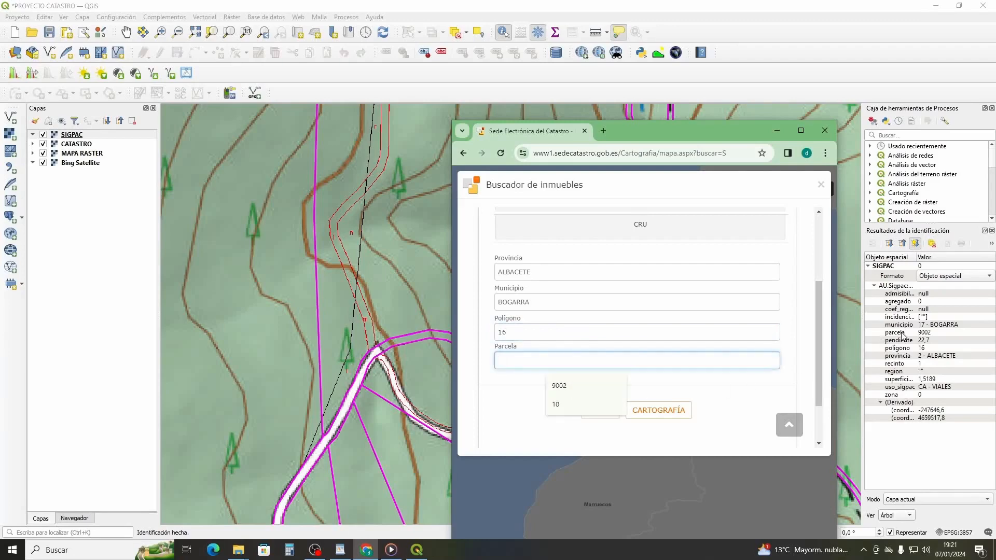
click(559, 386)
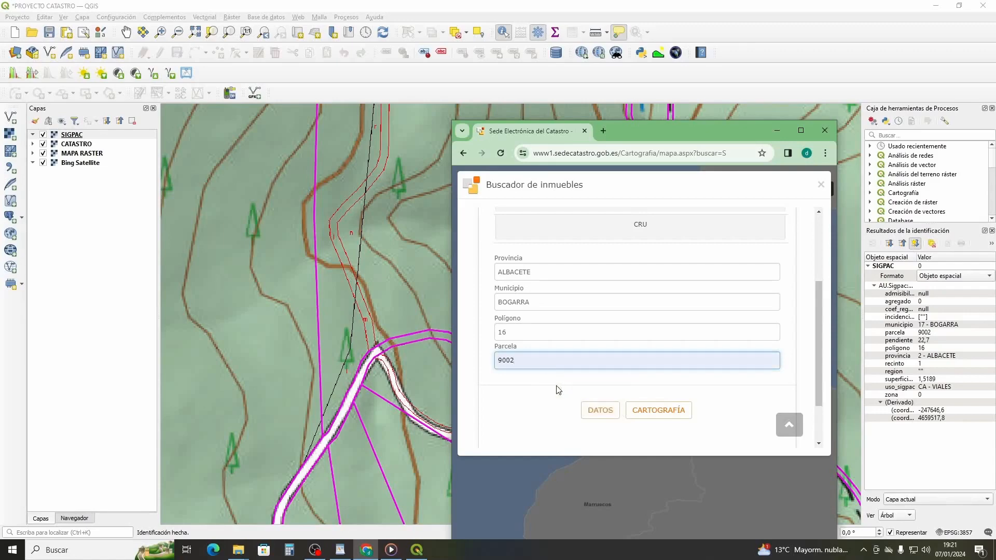
click(597, 410)
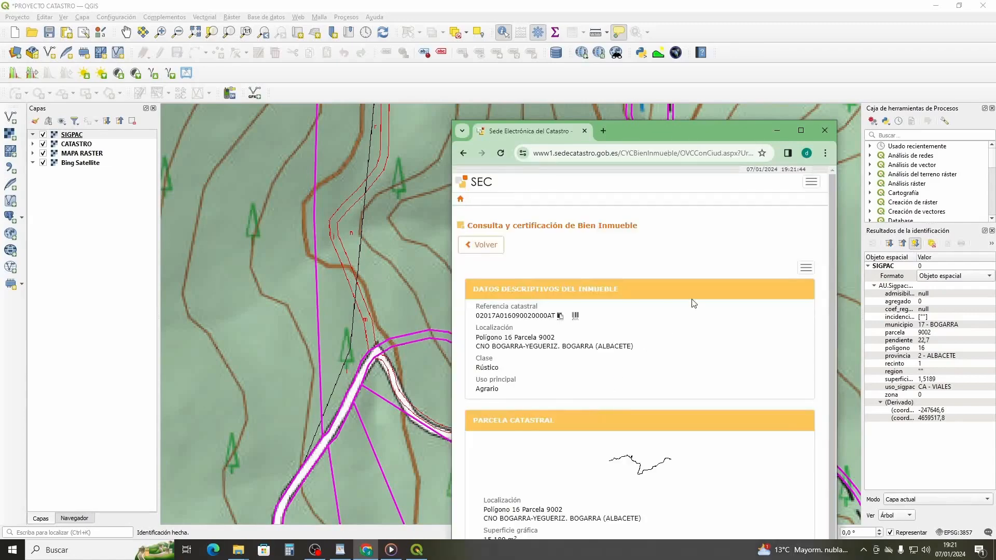
- Examine the parcel's descriptive data, outline, area and land use, and compare them with the SIGPAC attributes and the track on the map
drag(659, 130, 649, 9)
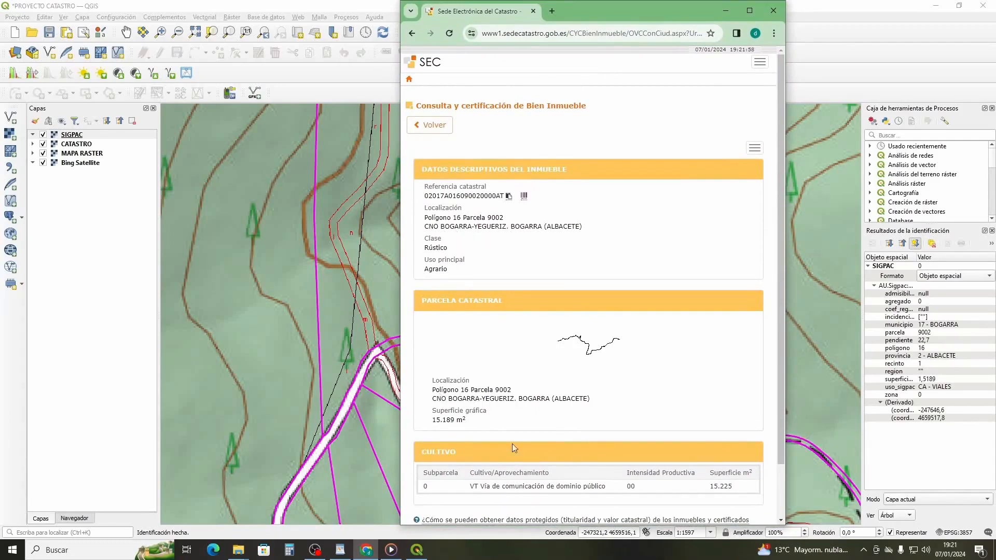
double_click(642, 11)
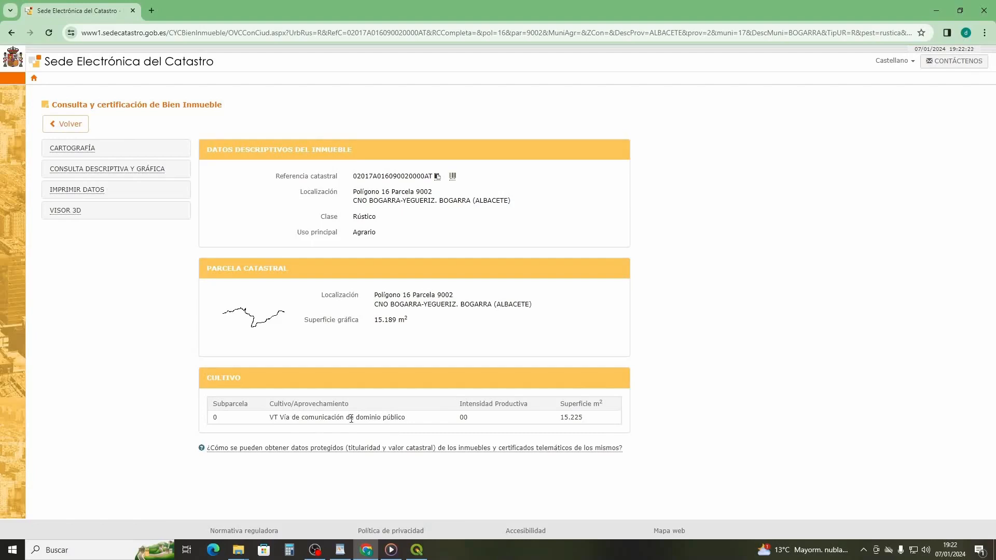
click(960, 10)
drag(668, 18, 540, 25)
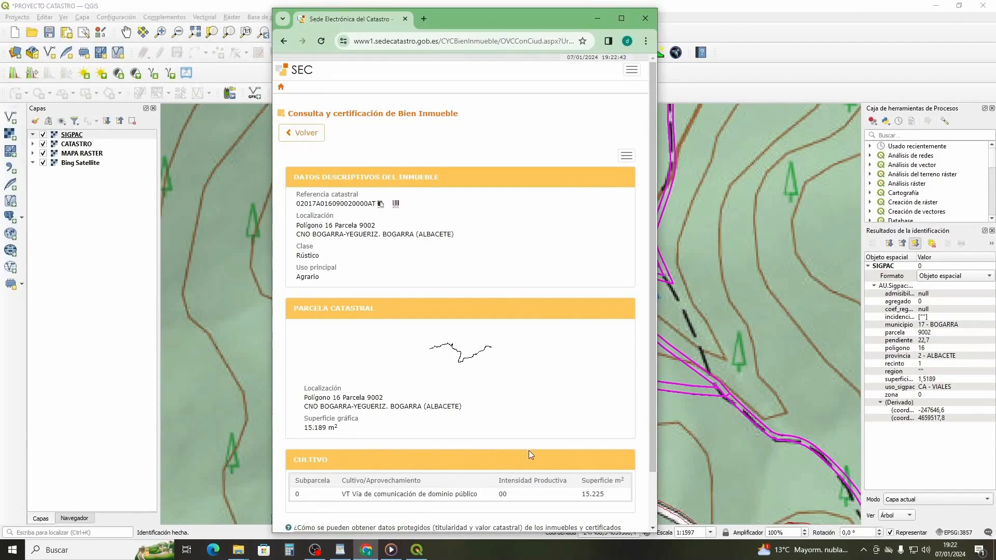
drag(499, 18, 394, 22)
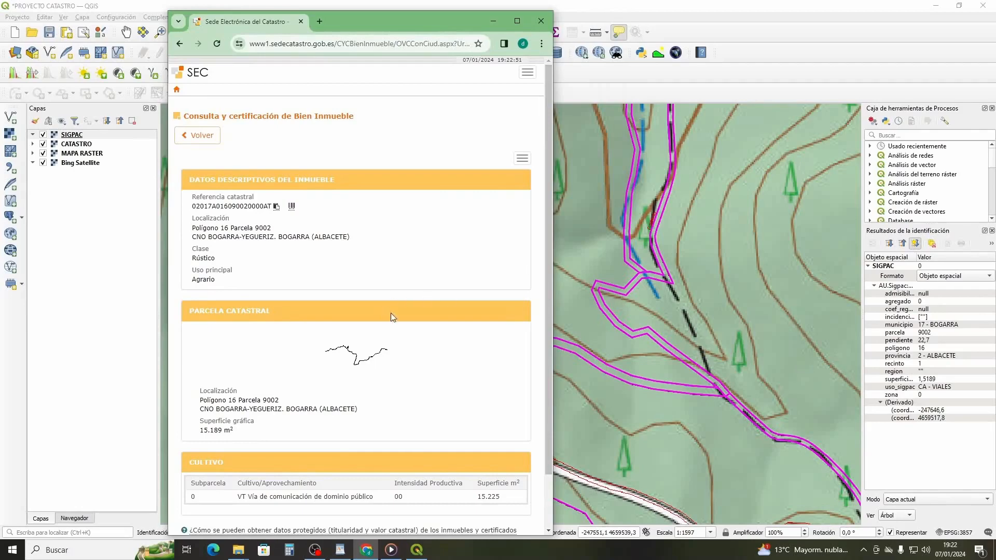
drag(400, 21, 632, 11)
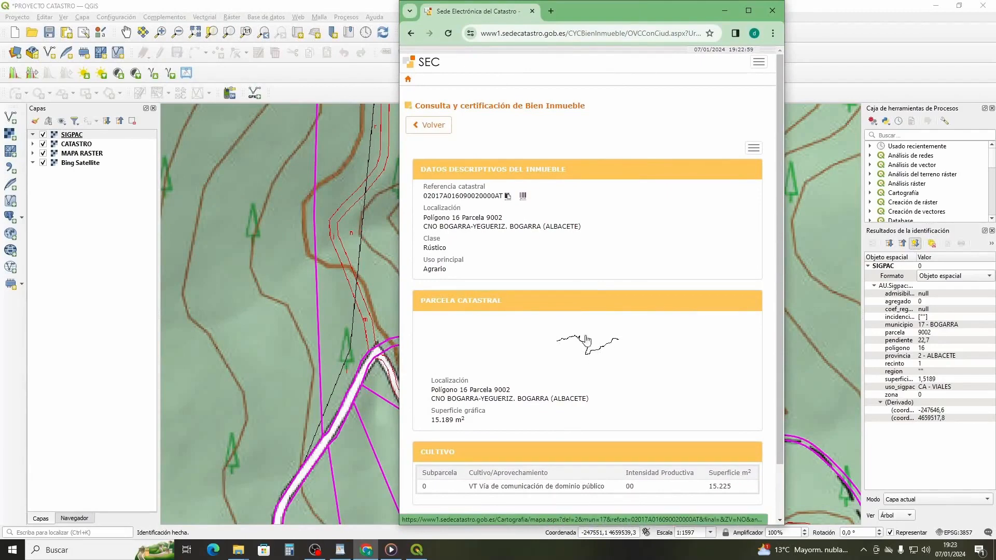
drag(680, 12, 203, 34)
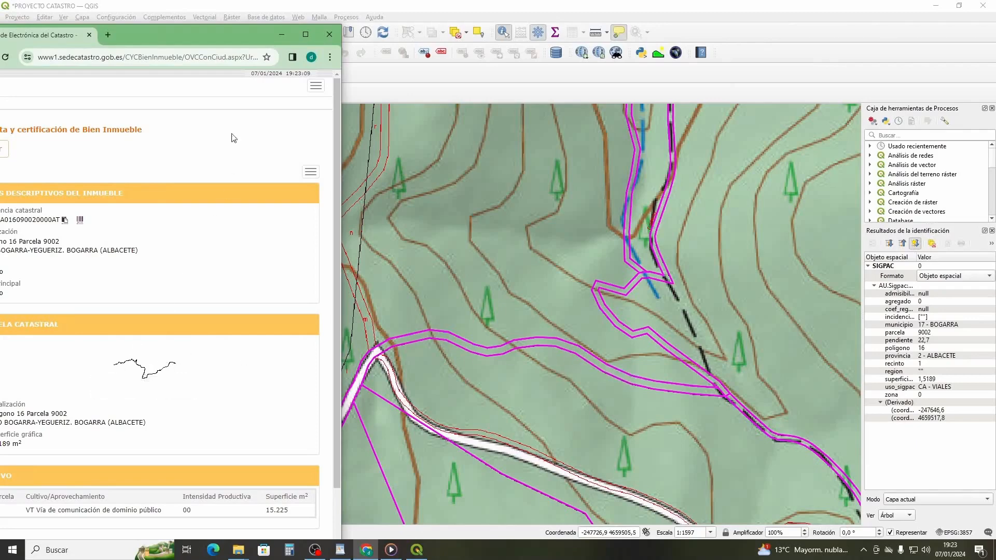
drag(210, 43, 699, 36)
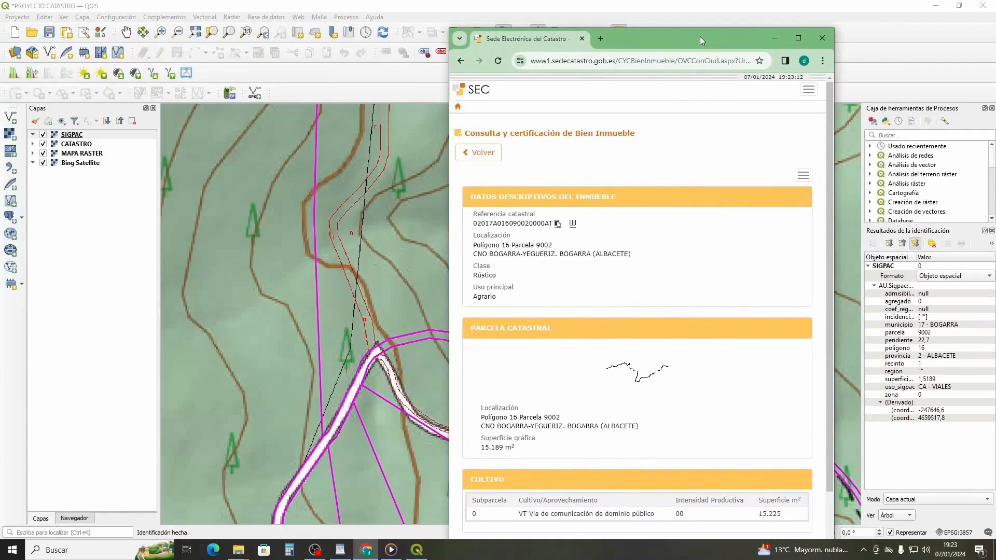
- Return to QGIS and turn off the Bing Satellite, CATASTRO and SIGPAC layers so only MAPA RASTER is displayed
click(774, 36)
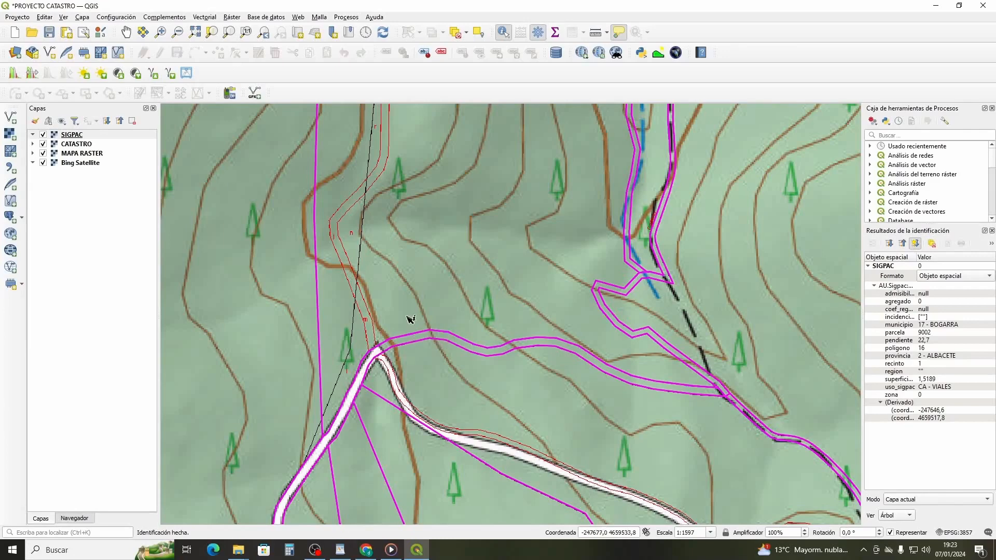
click(45, 163)
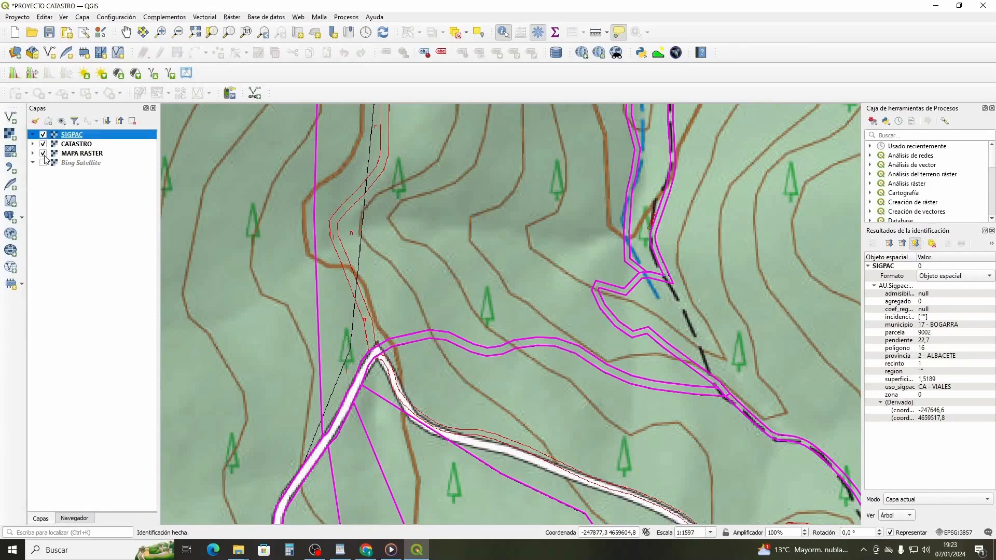
click(44, 153)
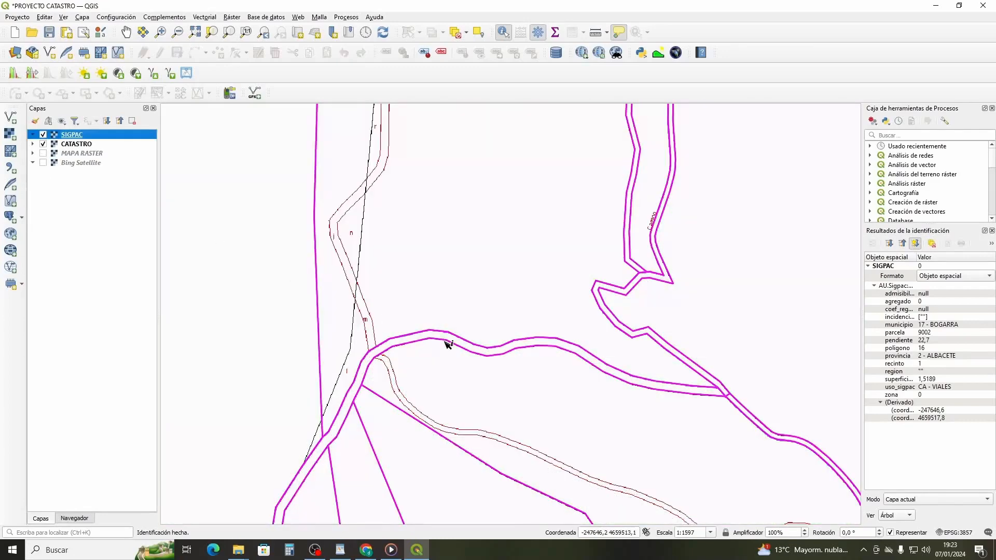
click(44, 144)
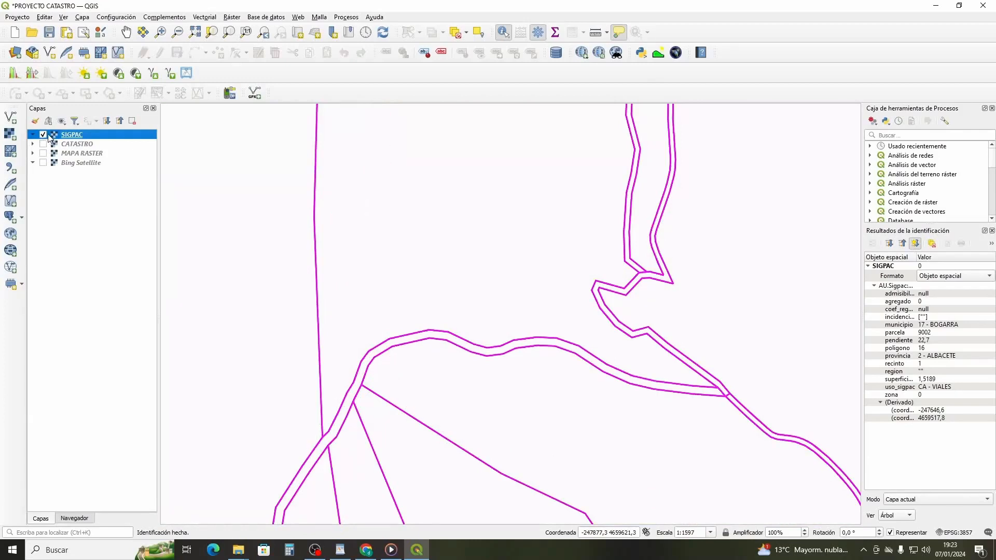
click(44, 134)
click(44, 153)
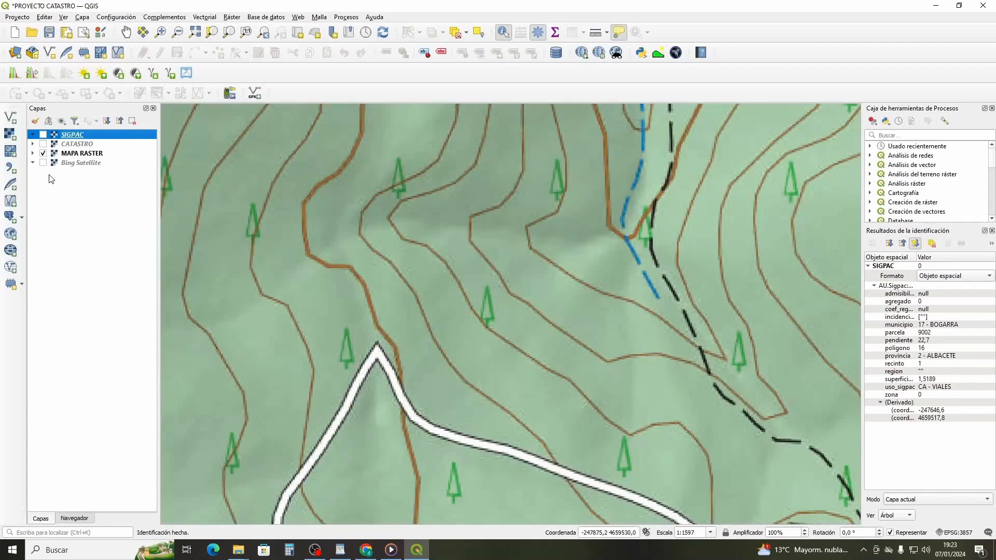
- Replace MAPA RASTER with Bing Satellite as the base map and overlay the CATASTRO and SIGPAC layers on it
click(43, 163)
click(43, 155)
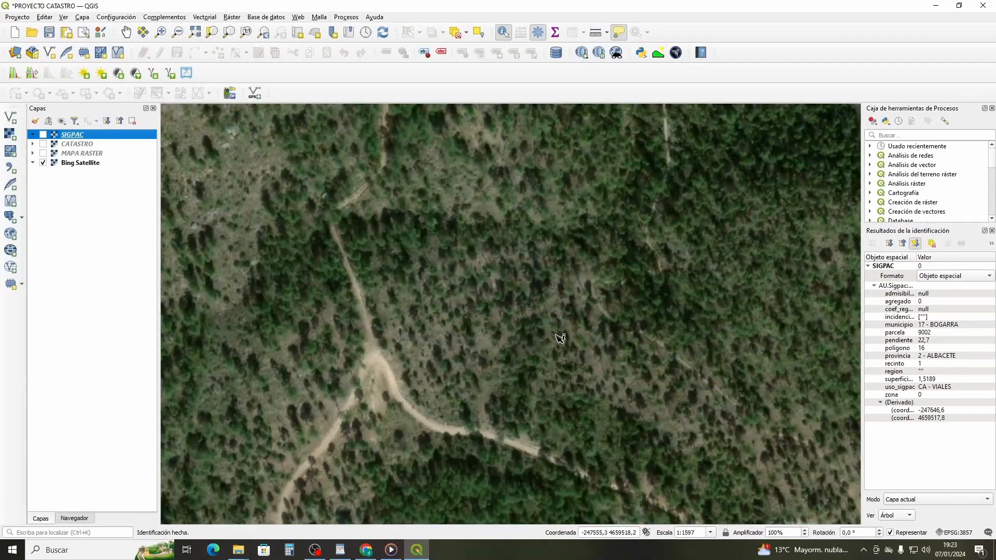
click(44, 144)
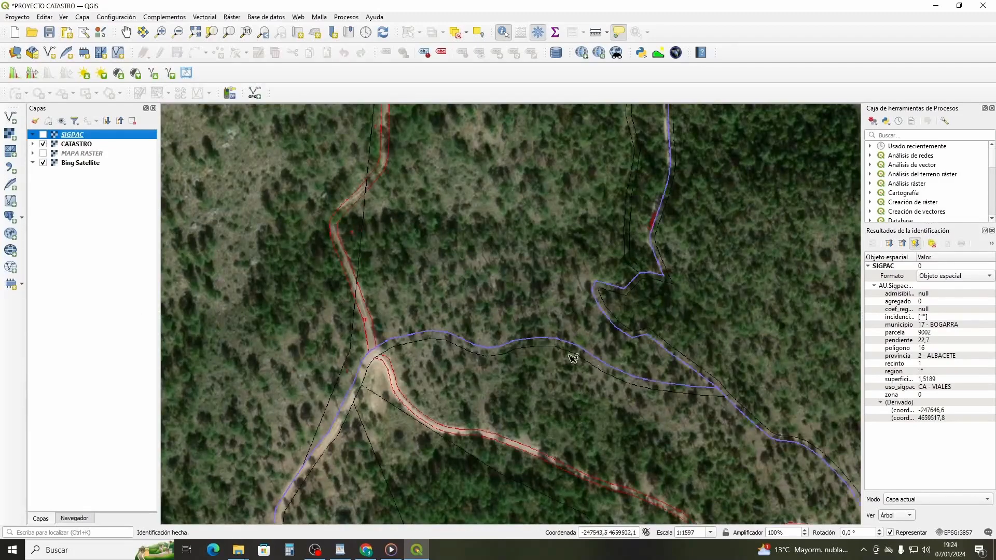
click(43, 135)
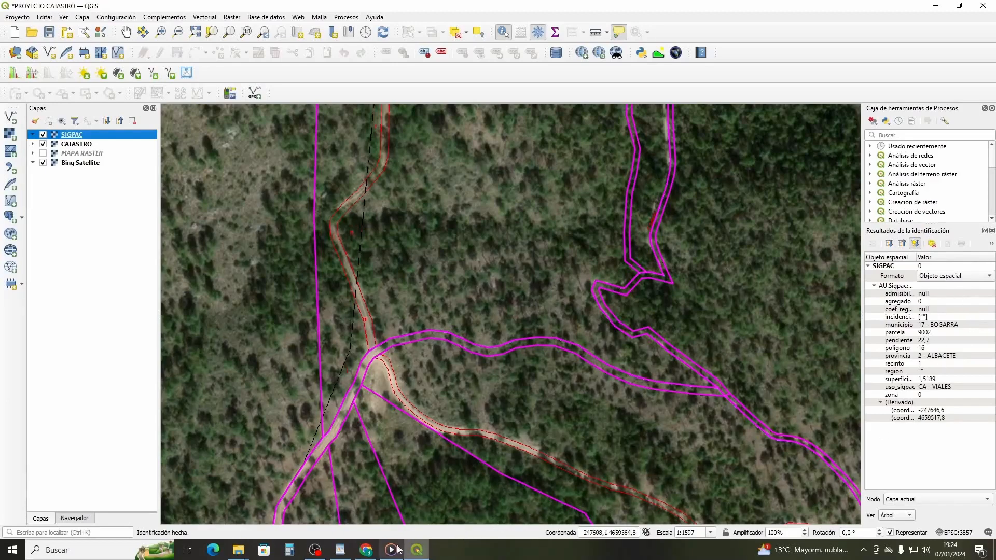
- Review the cadastral data of parcela 9002 in the full-size Catastro browser window and return to QGIS
click(367, 550)
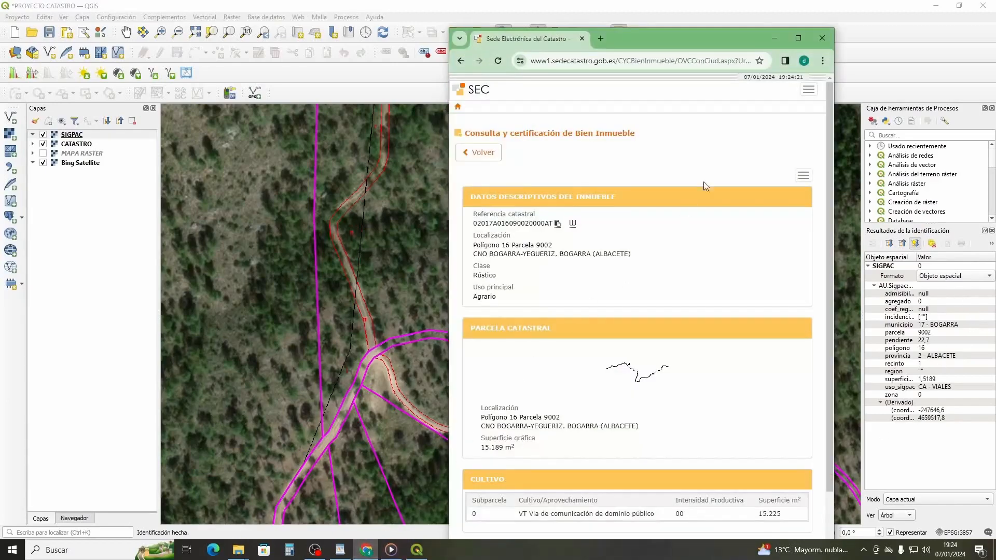
double_click(716, 33)
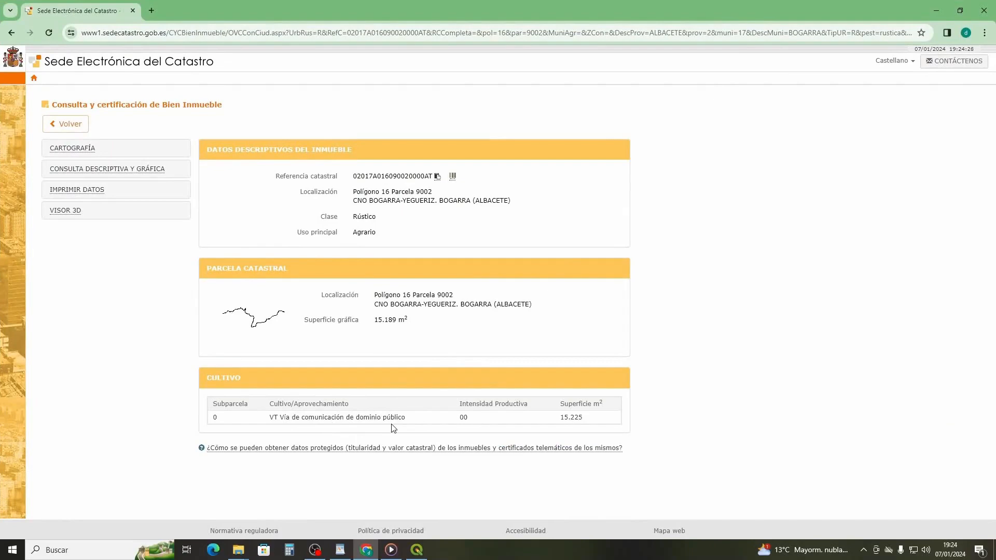
click(937, 10)
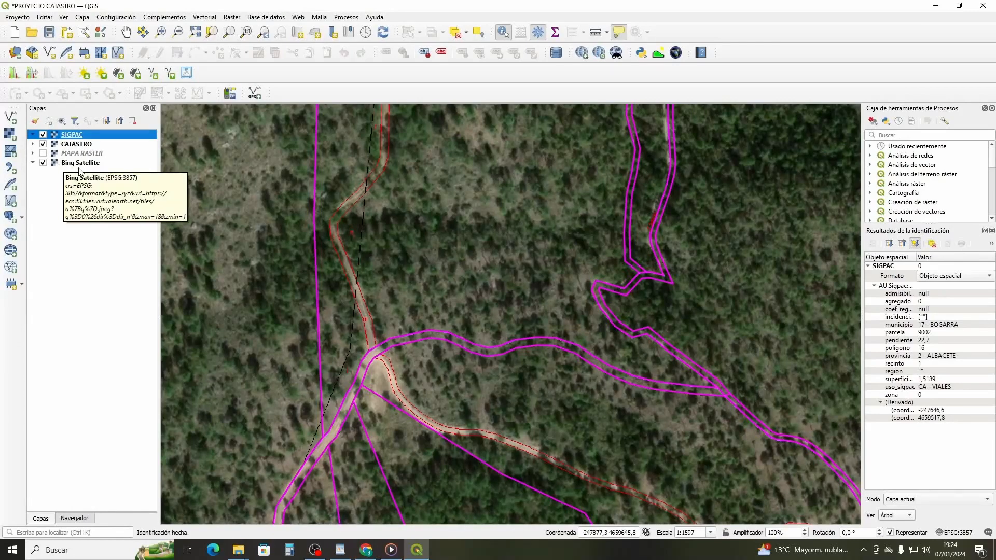
- Compare the tracks around the junction with the bare satellite image by hiding SIGPAC and CATASTRO, and restore only CATASTRO
click(471, 261)
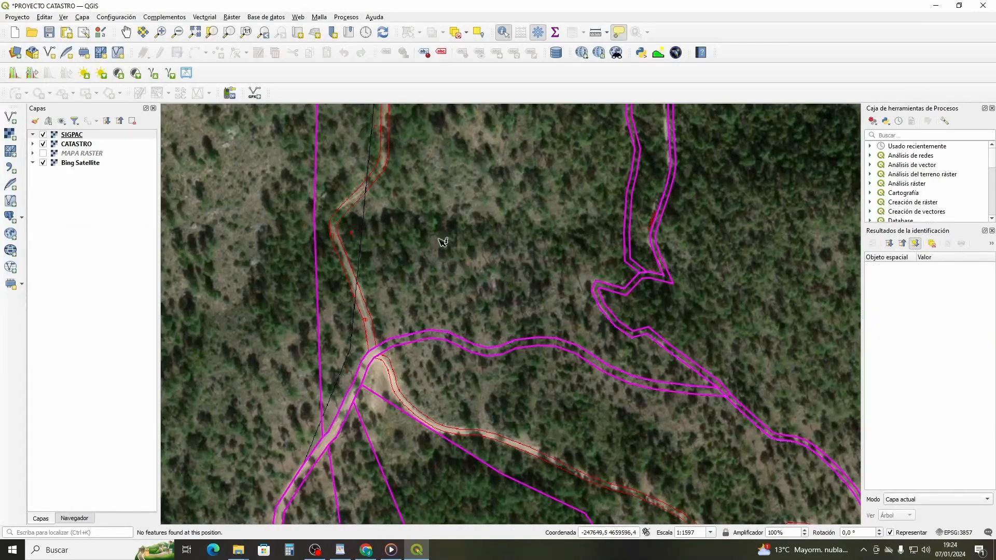
click(126, 32)
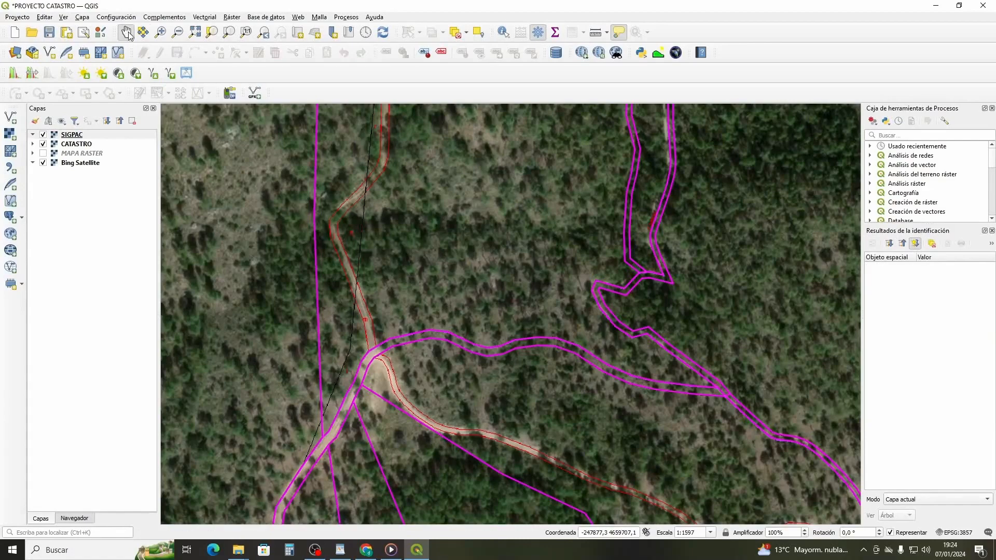
drag(444, 313, 443, 220)
drag(516, 343, 487, 297)
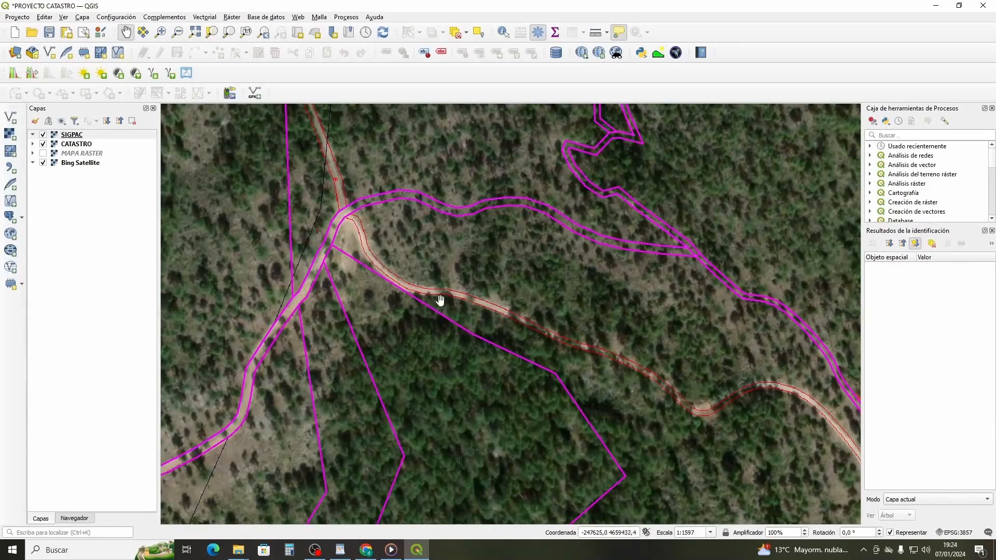
drag(431, 176, 451, 256)
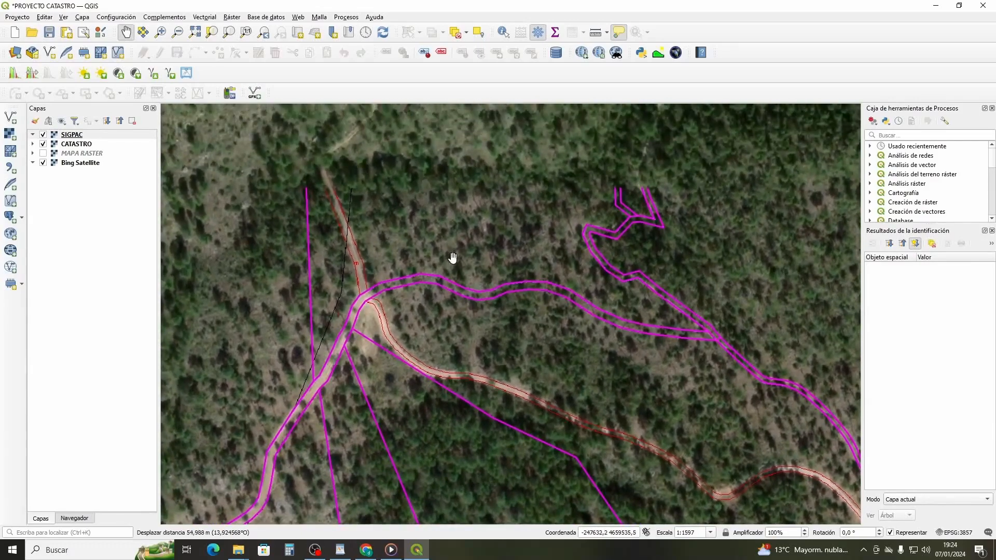
scroll(469, 261, down, 1)
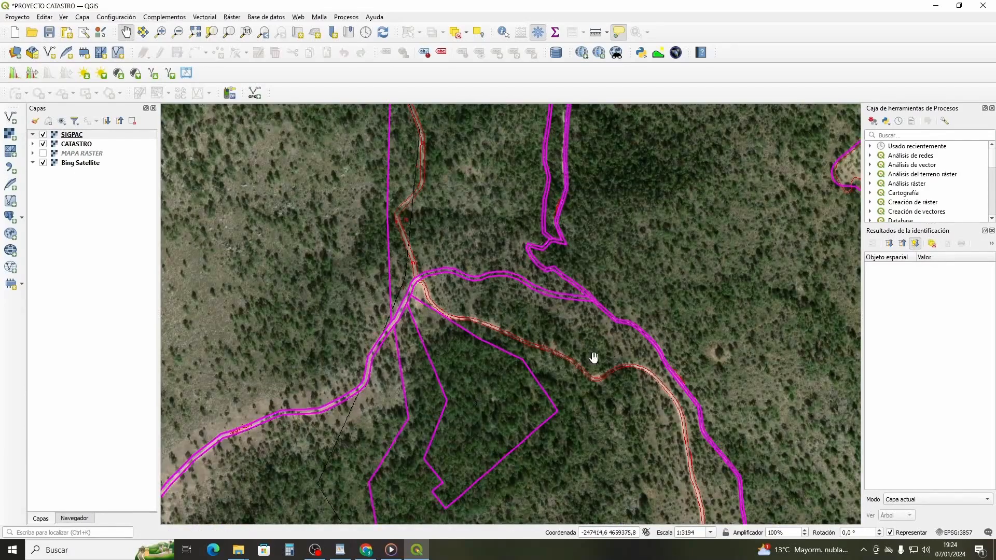
click(43, 135)
click(43, 145)
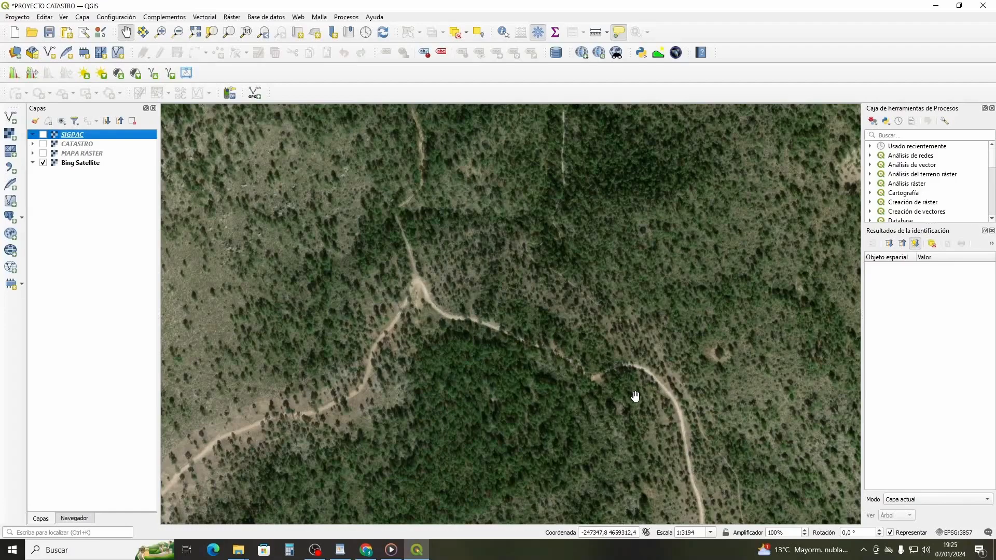
click(44, 144)
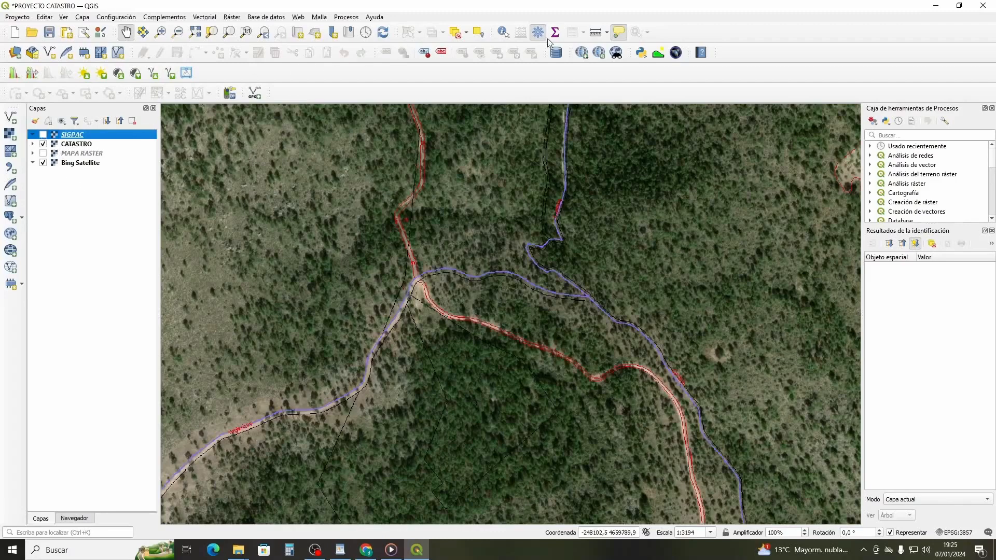
- Identify the SIGPAC parcel attributes on the red-outlined track that runs southeast from the junction
click(503, 32)
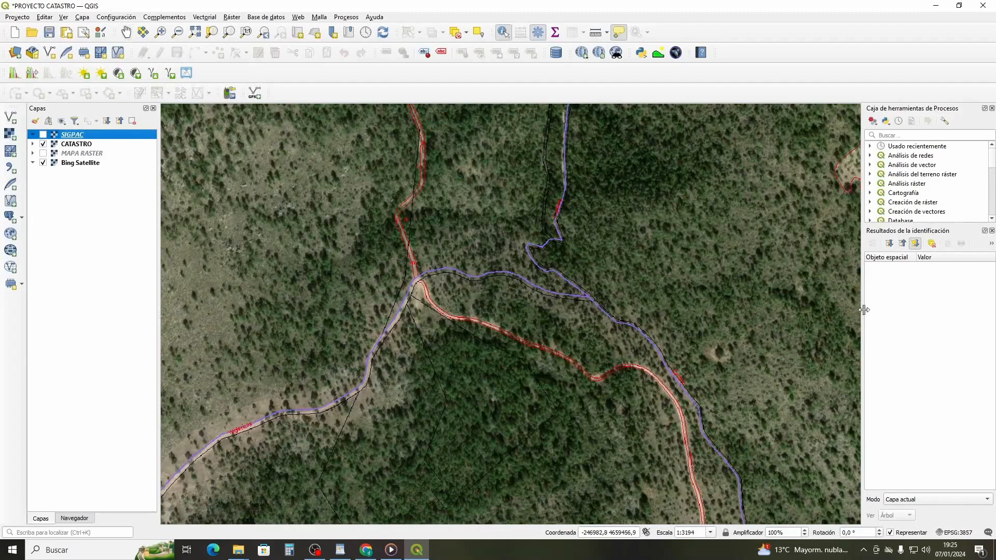
scroll(447, 315, up, 1)
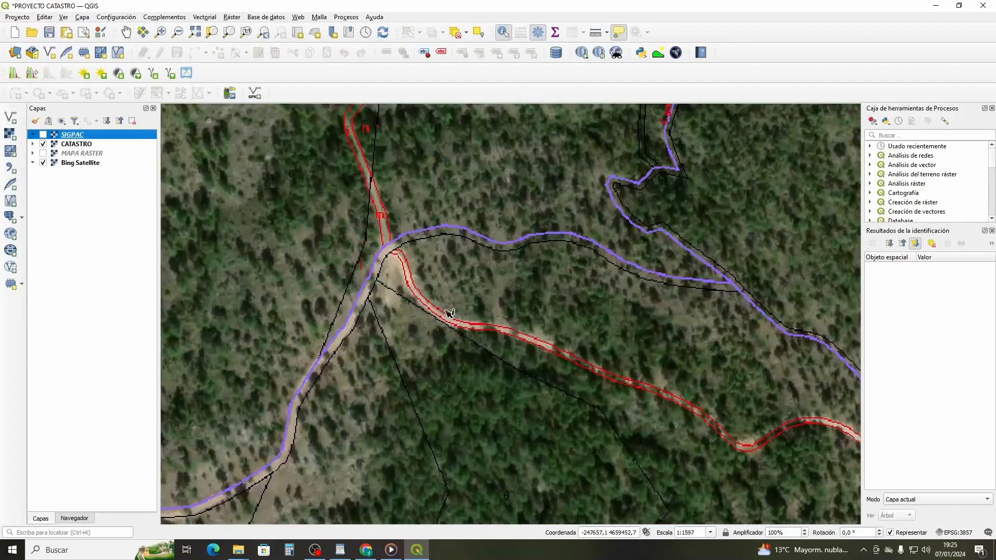
scroll(447, 315, up, 1)
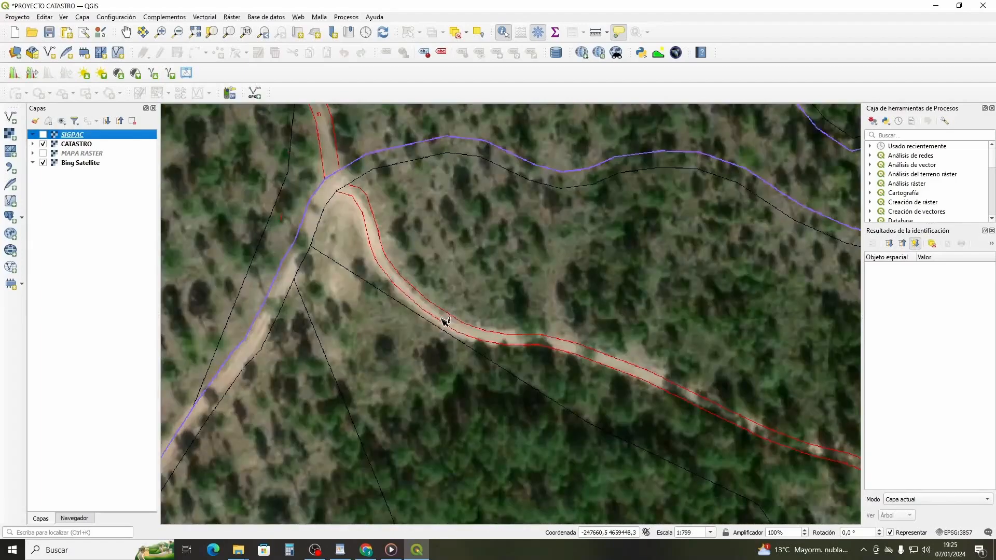
click(446, 316)
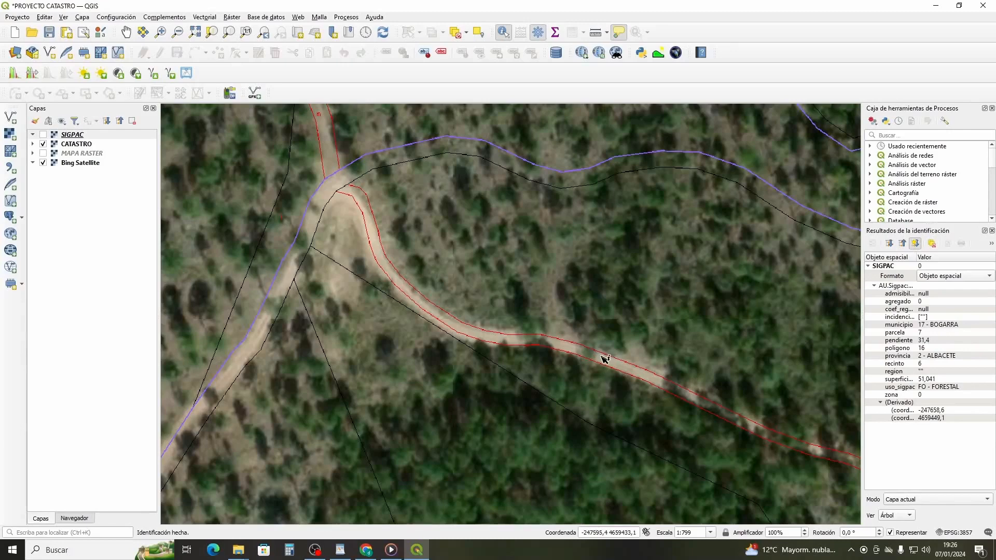
click(498, 339)
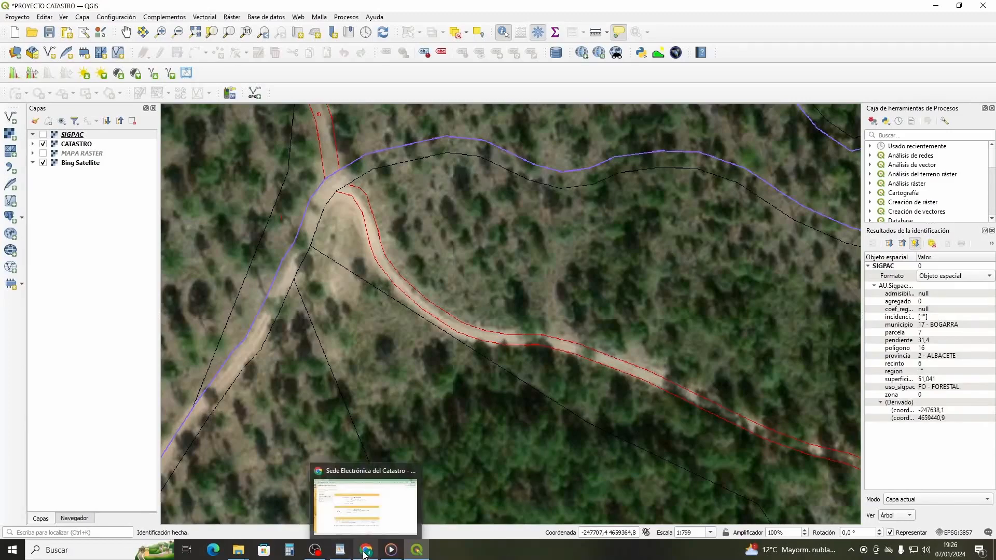
- Switch to the Catastro website, go back to the Polígono/Parcela search and place the reduced browser window beside the SIGPAC results
click(364, 551)
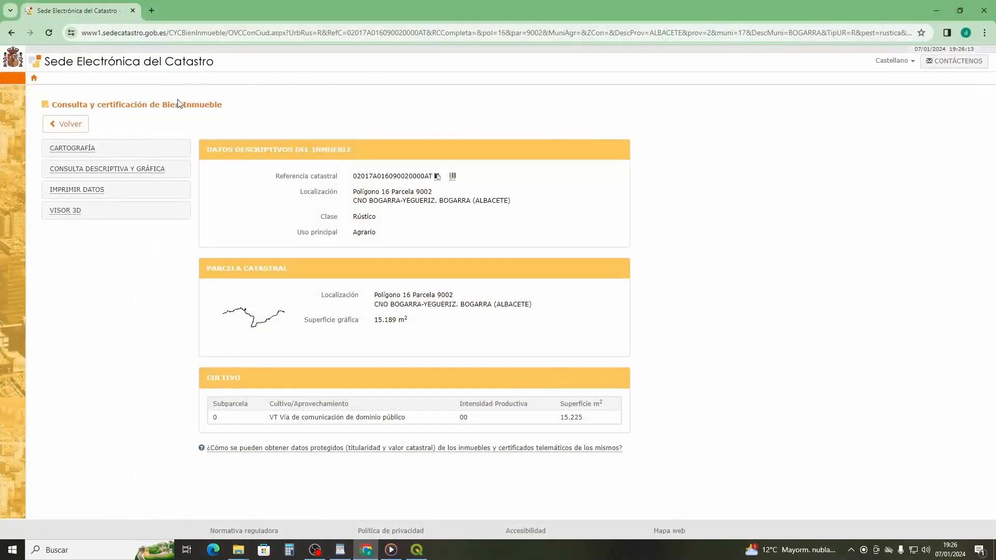
click(64, 124)
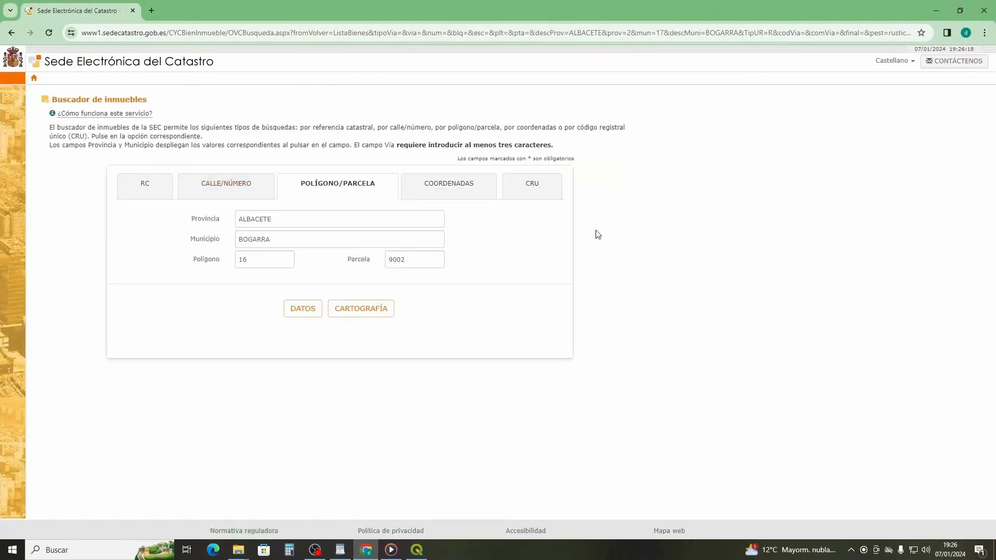
click(960, 11)
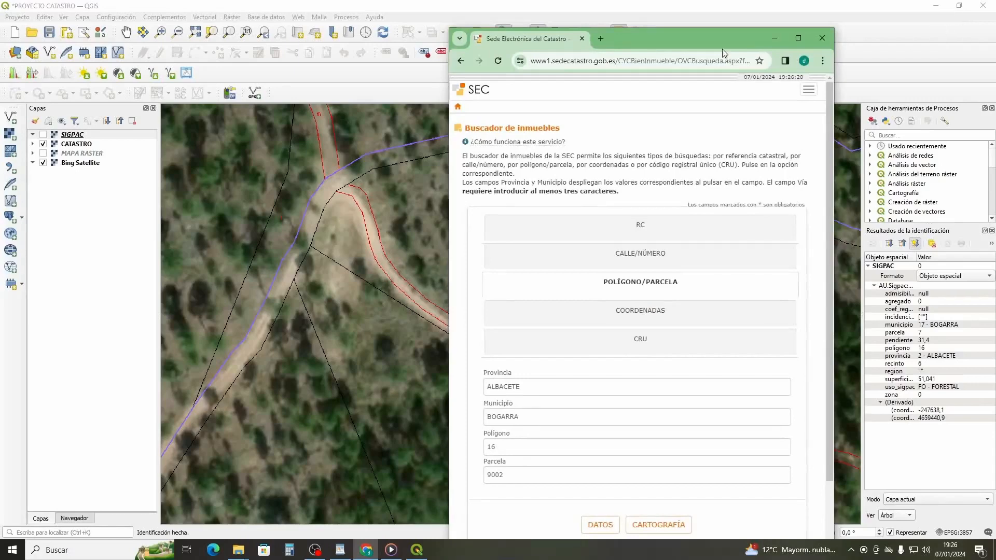
drag(663, 38, 532, 36)
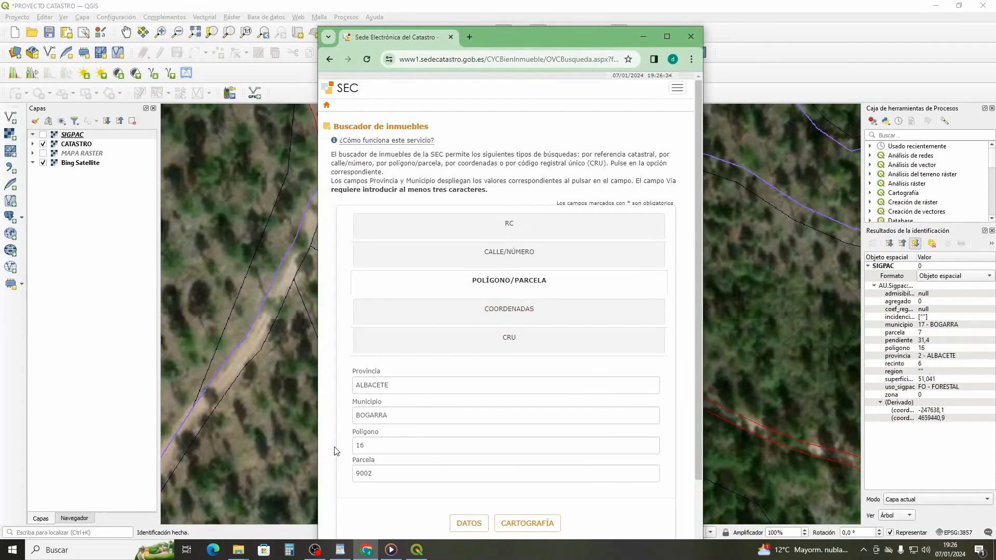
- Change the parcela to 7 in polígono 16, open its cadastral data and review the subparcel land-use table
click(369, 442)
click(375, 473)
key(BackSpace)
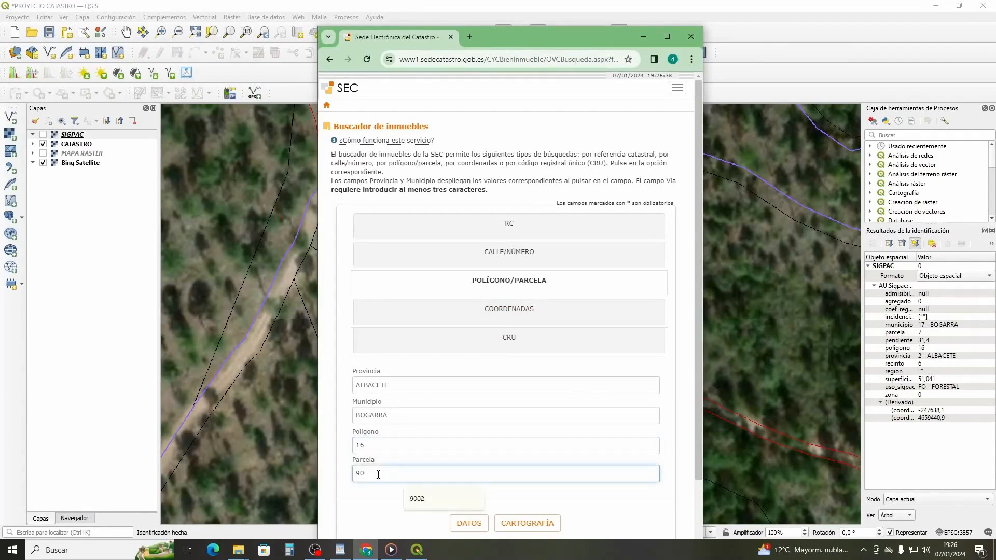
key(BackSpace)
key(BackSpace)
click(369, 474)
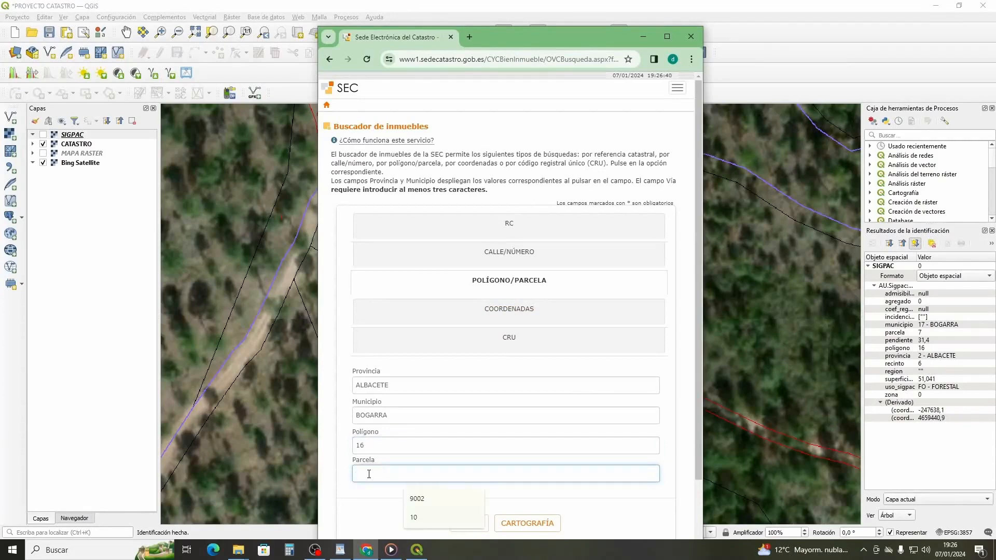
text(7)
click(469, 523)
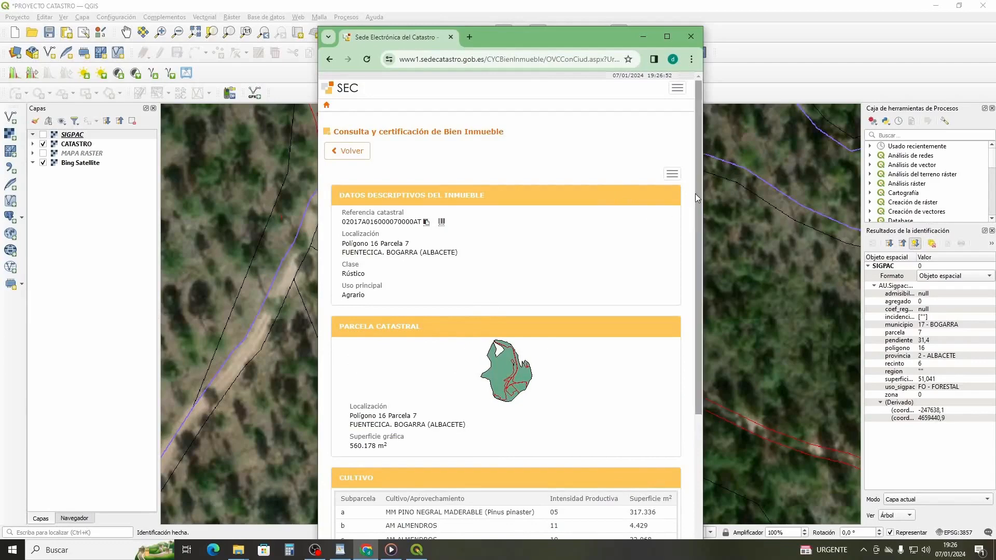
scroll(696, 189, down, 3)
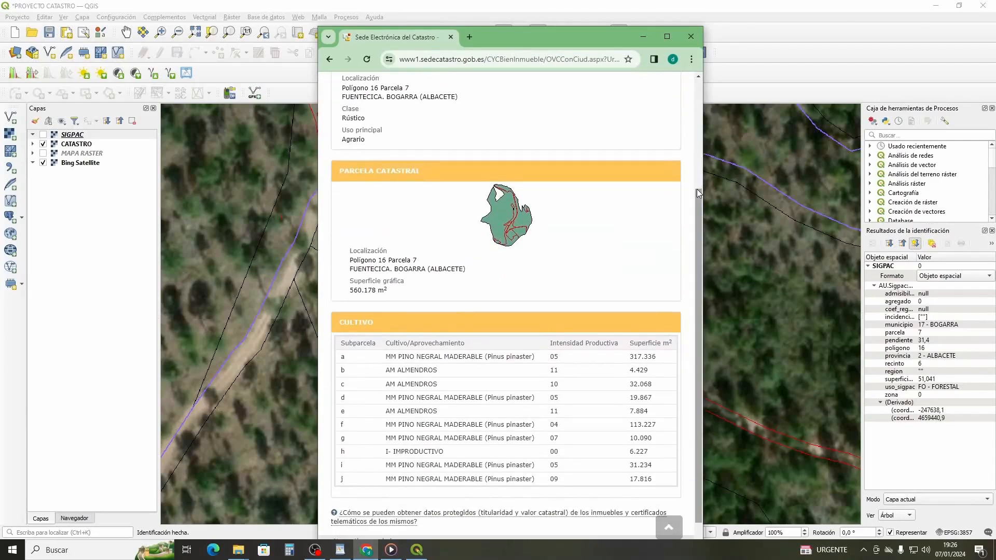
scroll(697, 193, down, 1)
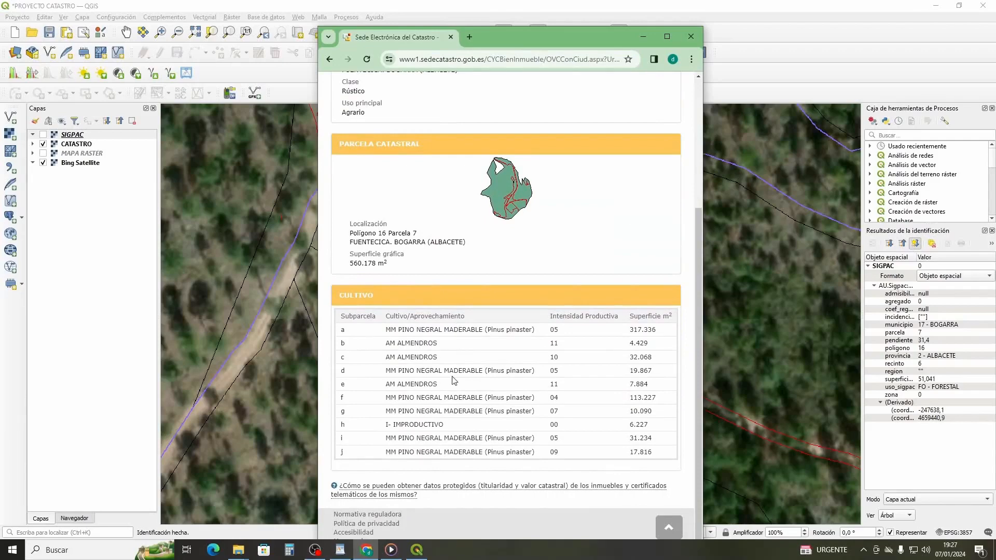
- Move the Catastro window clear of the track and layer list and turn on the SIGPAC layer over the satellite image
drag(531, 41, 229, 98)
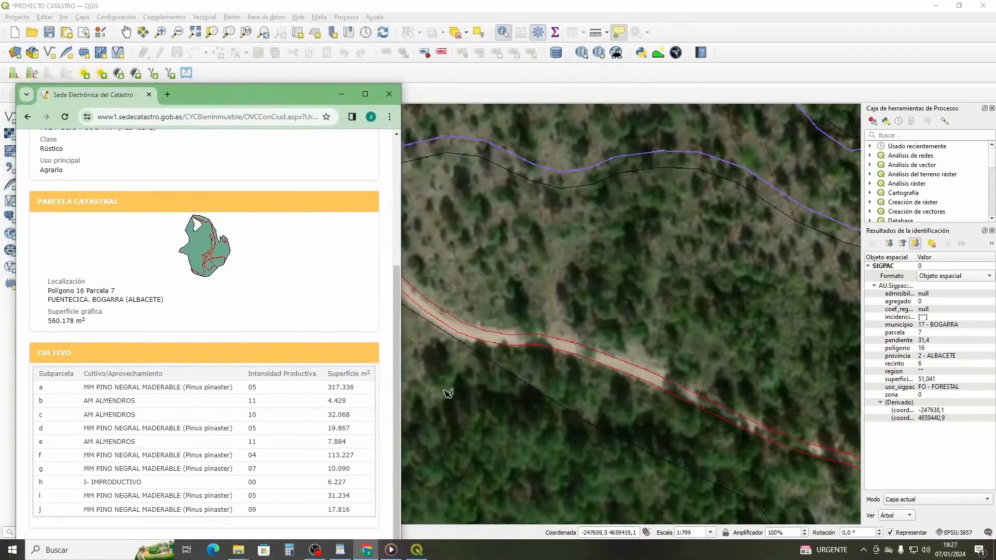
drag(303, 90, 284, 342)
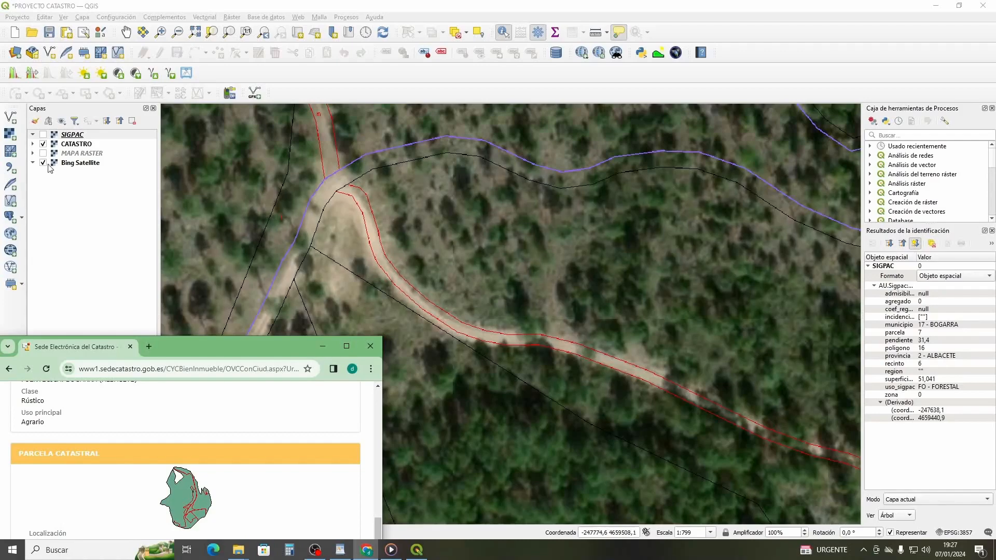
click(45, 139)
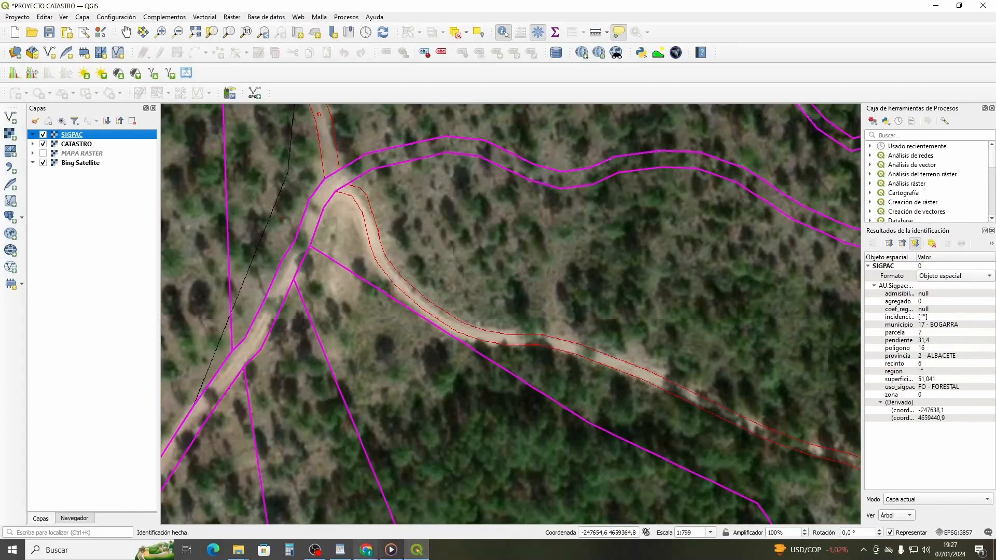
- Switch to the Catastro website, review the subparcel land-use table of polígono 16 parcela 7, and return to the QGIS map
click(368, 552)
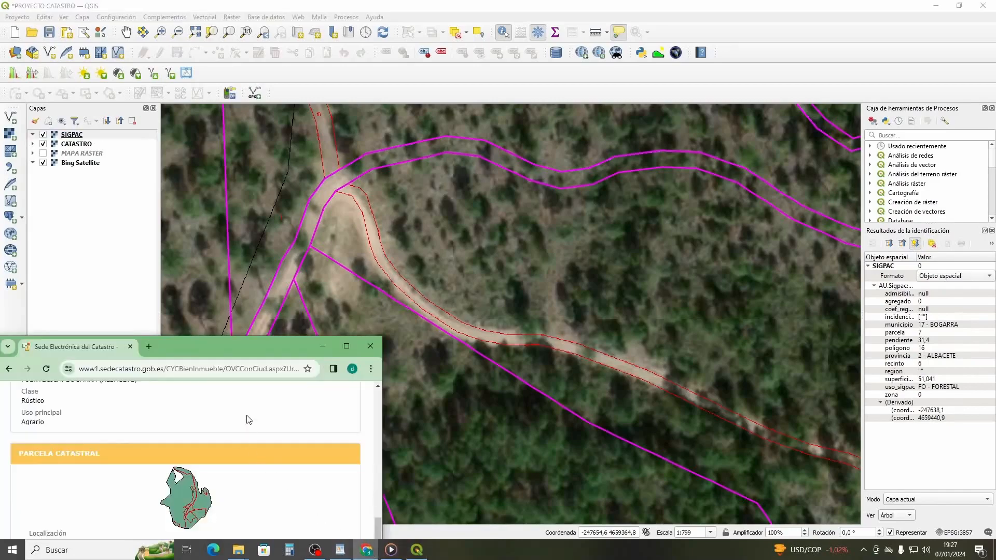
drag(247, 346, 454, 50)
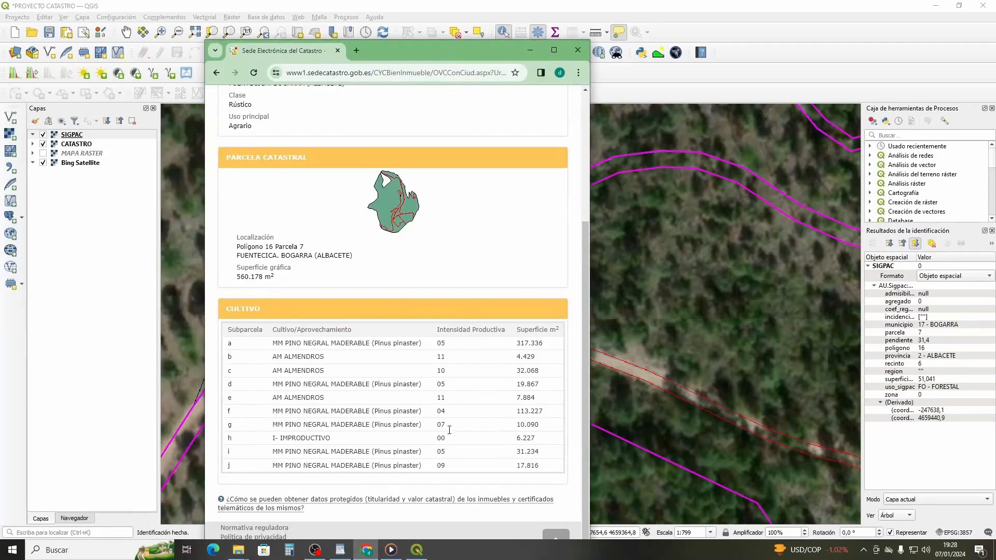
click(528, 43)
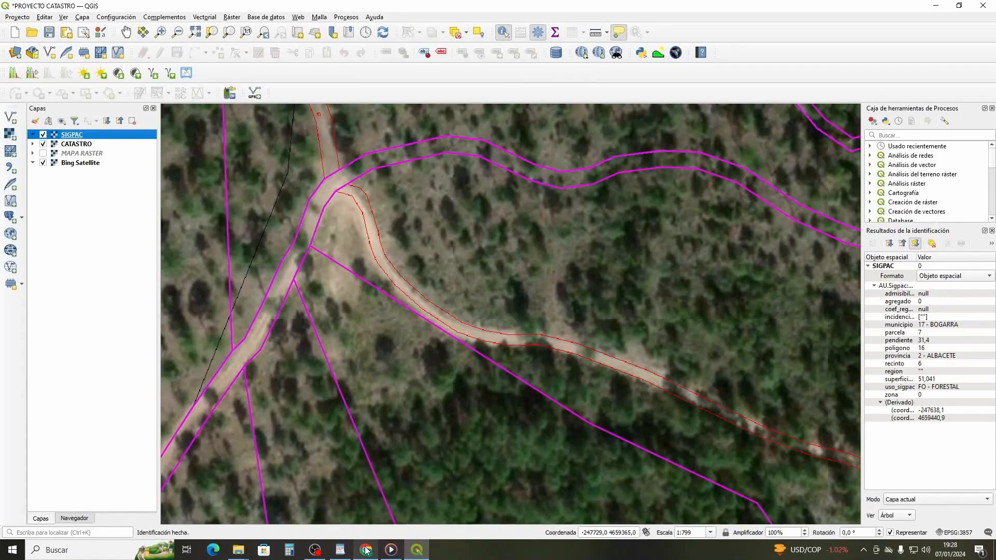
mouse_move(366, 551)
click(375, 508)
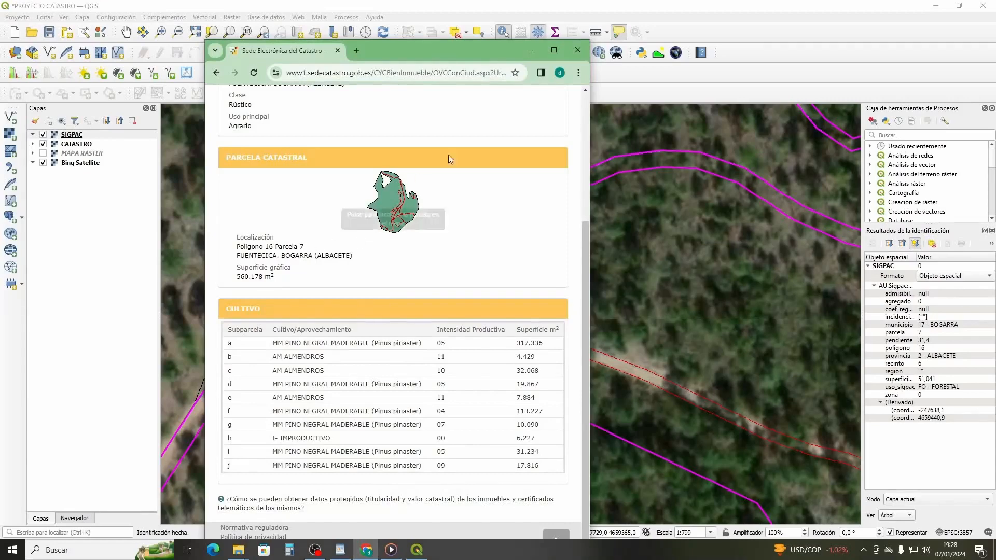
click(531, 49)
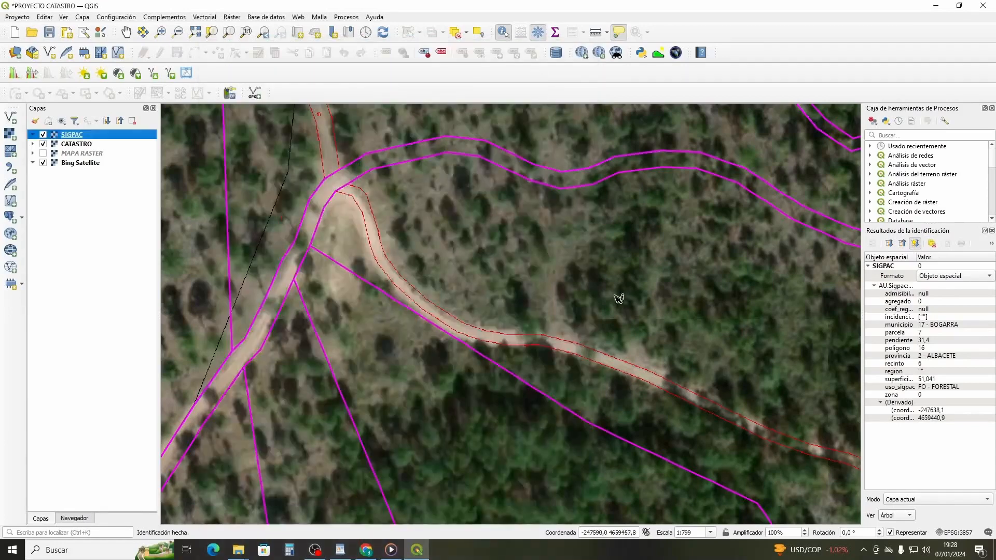
- Identify the SIGPAC attributes on the southeast red-outlined track, in the woodland beside it, and on the magenta-outlined track just southwest of the junction
click(598, 358)
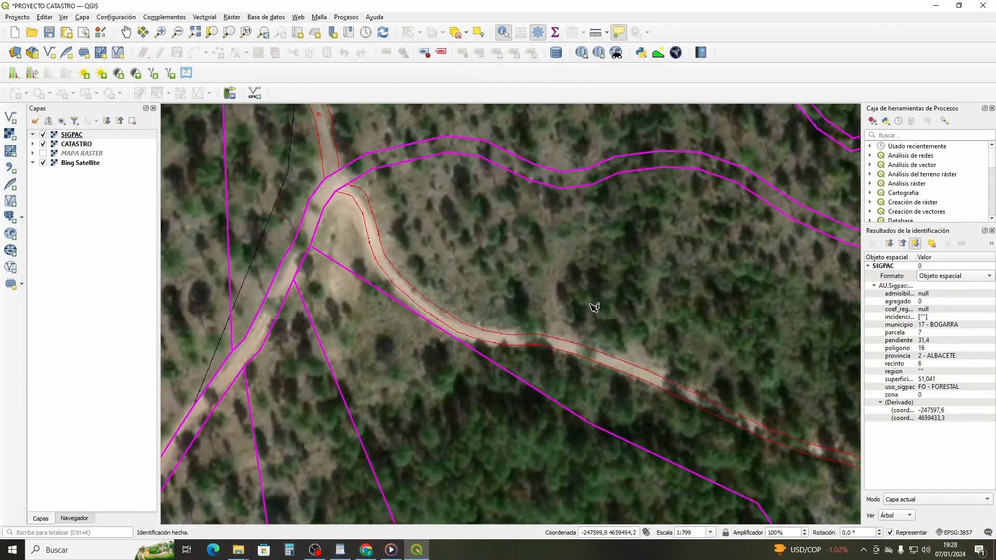
click(596, 285)
scroll(485, 223, down, 1)
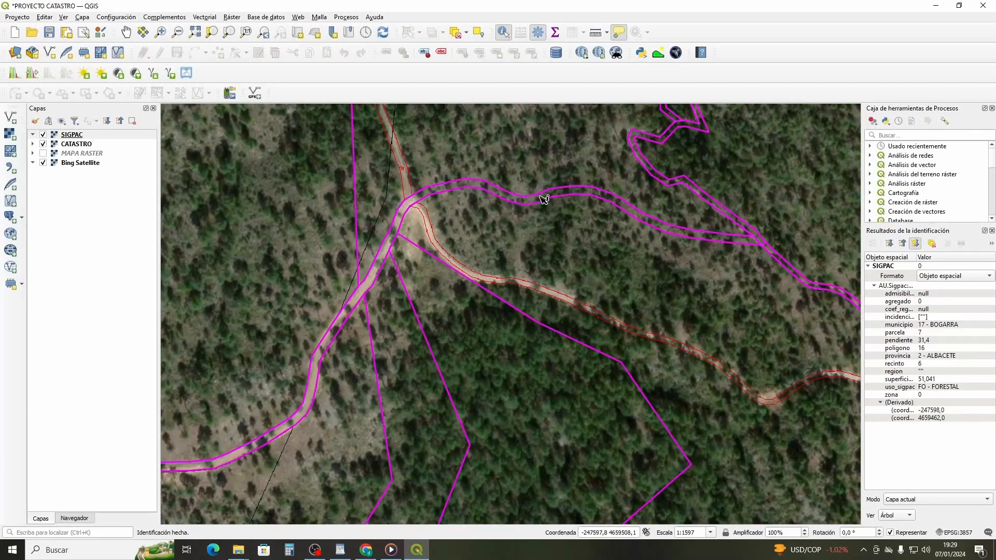
click(374, 280)
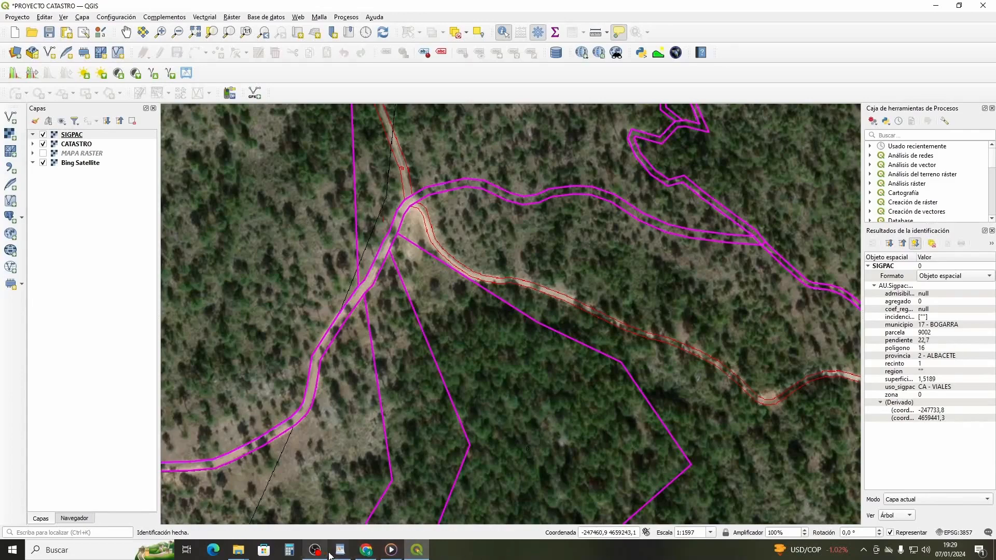
- Switch to the Catastro website, return to the Polígono/Parcela search and set the parcela to 9002 in polígono 16
click(366, 552)
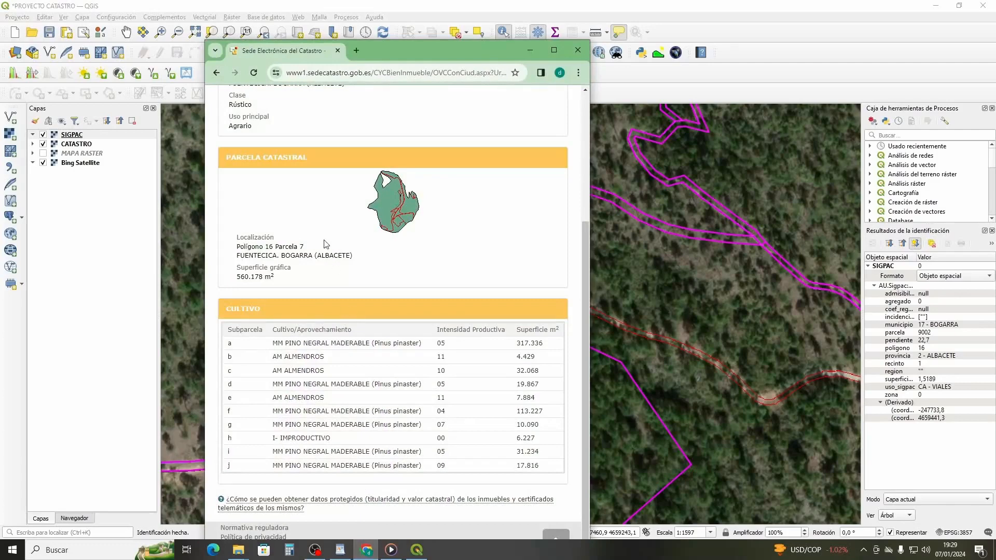
click(216, 73)
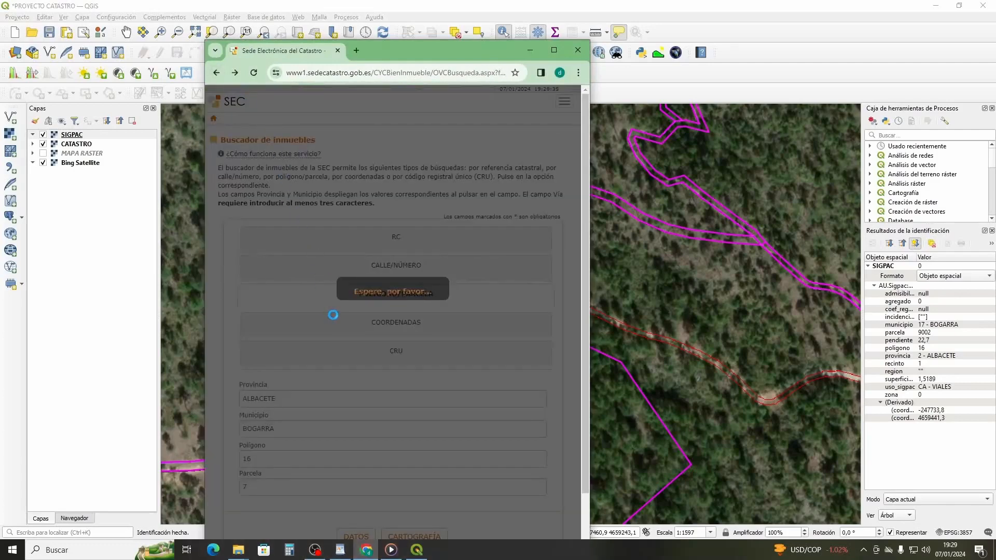
click(554, 50)
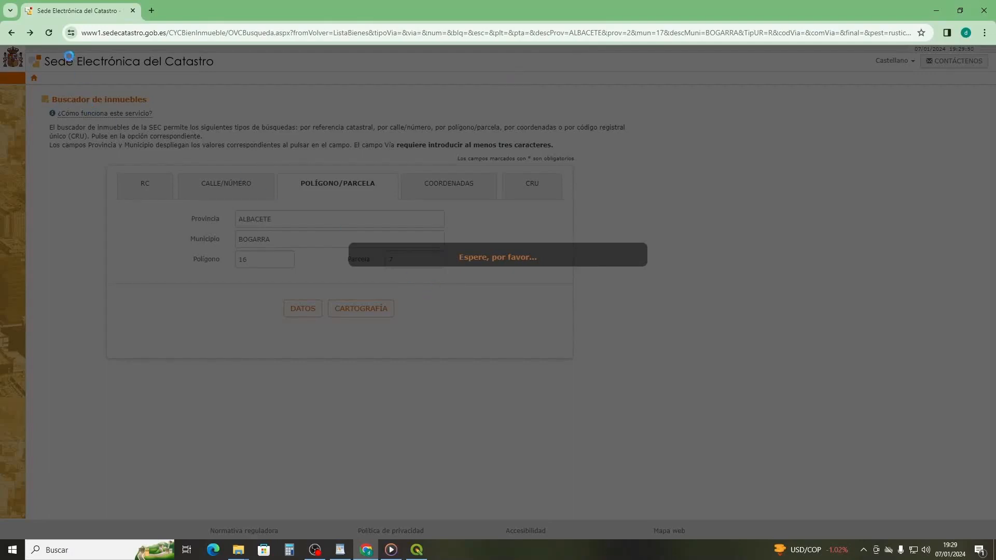
click(50, 34)
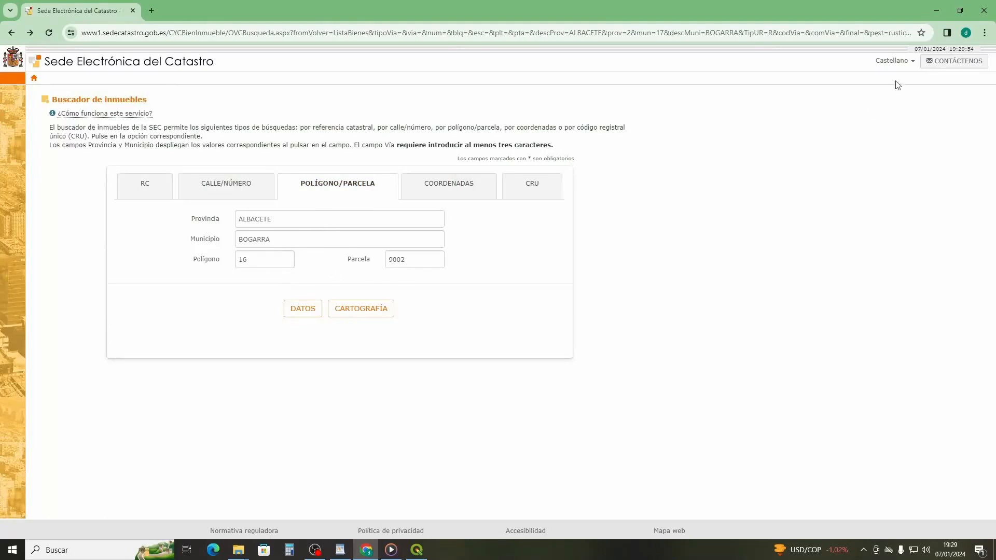
click(961, 11)
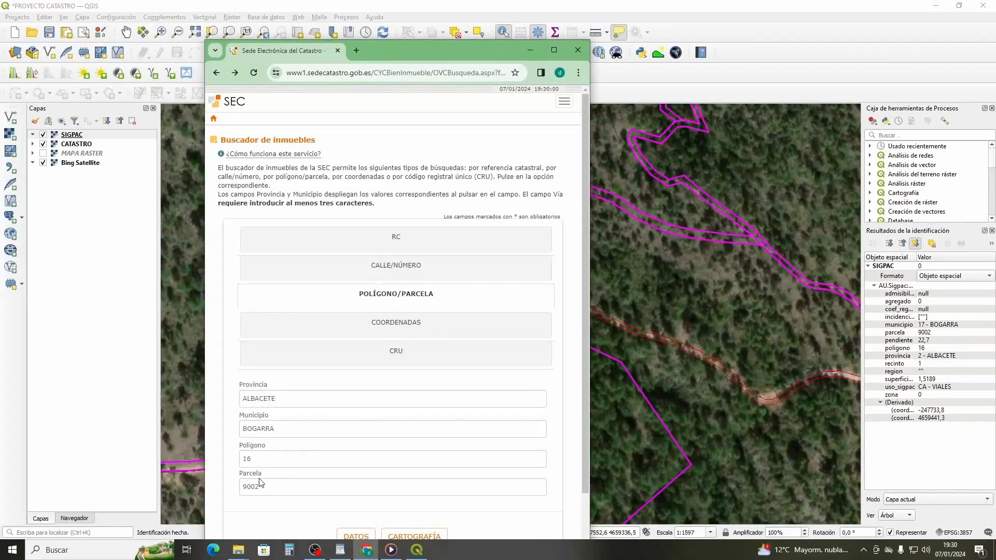
- Open the cadastral data of polígono 16 parcela 9002, review its land-use table and return to the QGIS map
drag(436, 58, 442, 31)
click(362, 511)
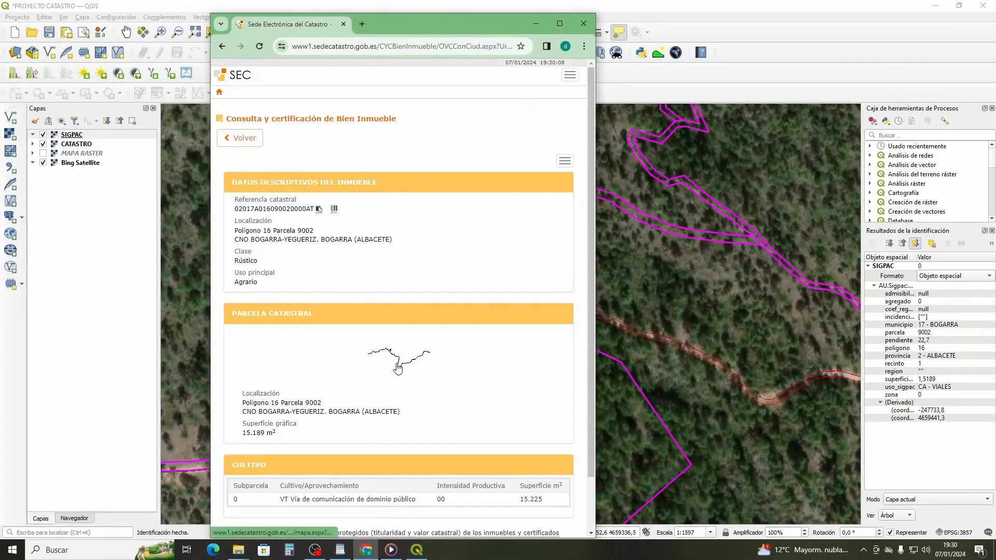
scroll(421, 446, down, 1)
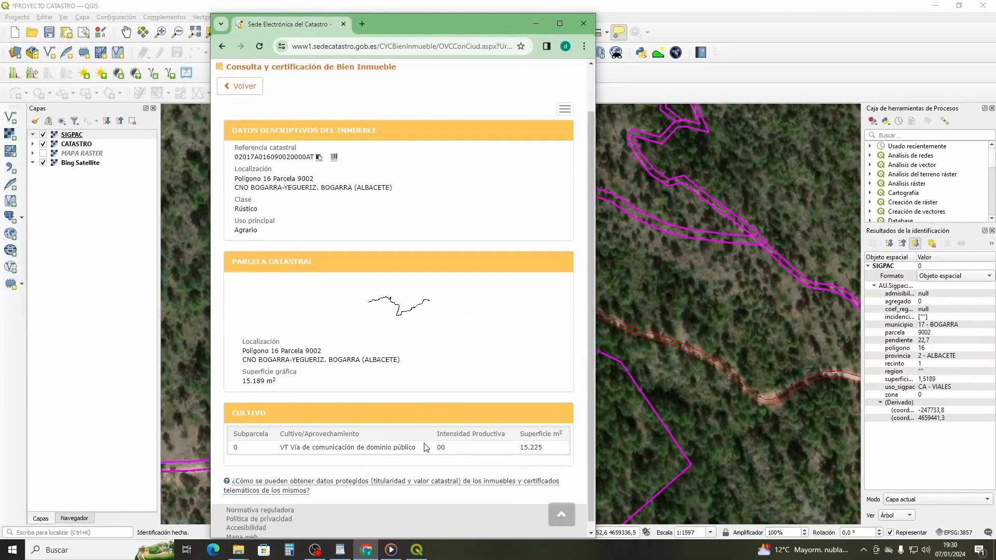
click(535, 23)
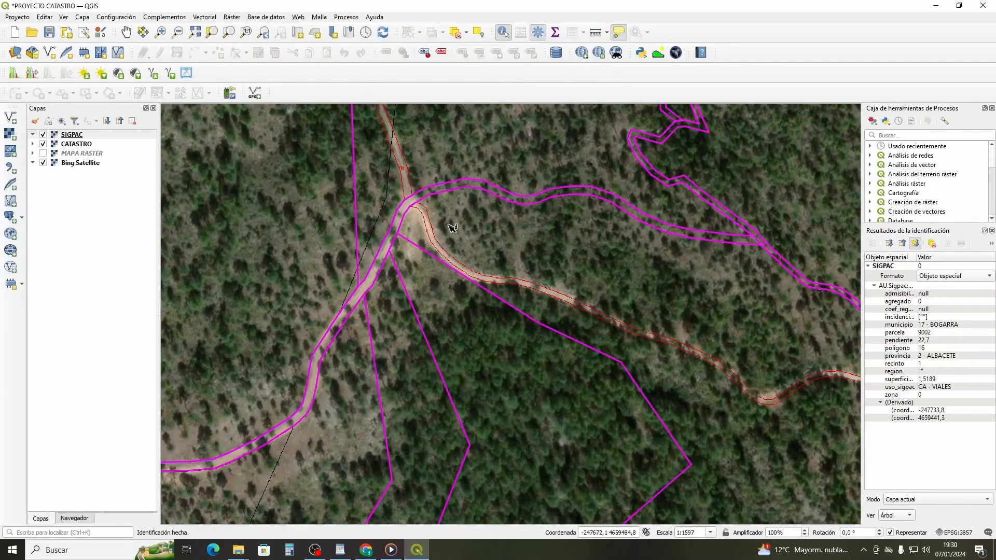
- Identify the SIGPAC parcel attributes on the red-outlined track that runs north from the junction
click(126, 32)
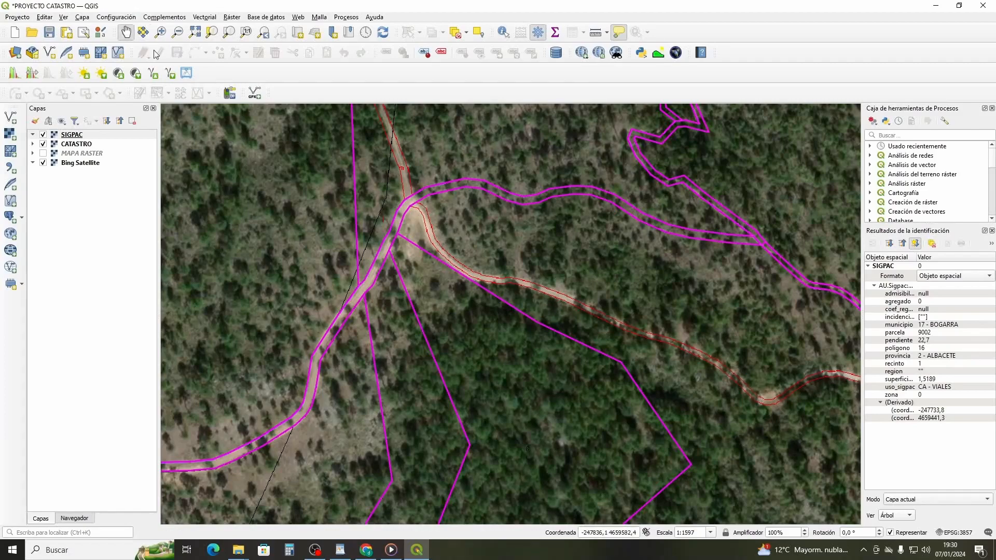
drag(433, 250, 470, 332)
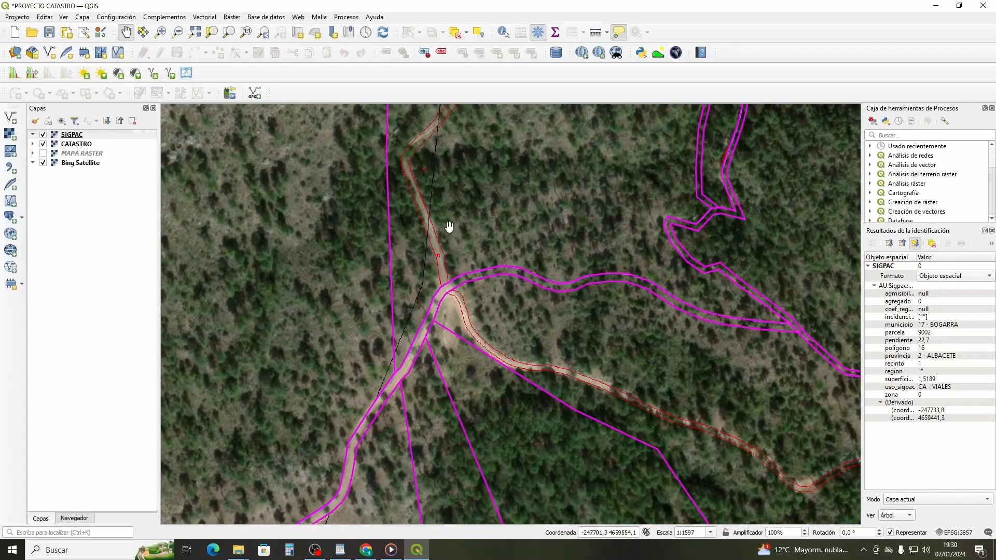
drag(429, 230, 448, 346)
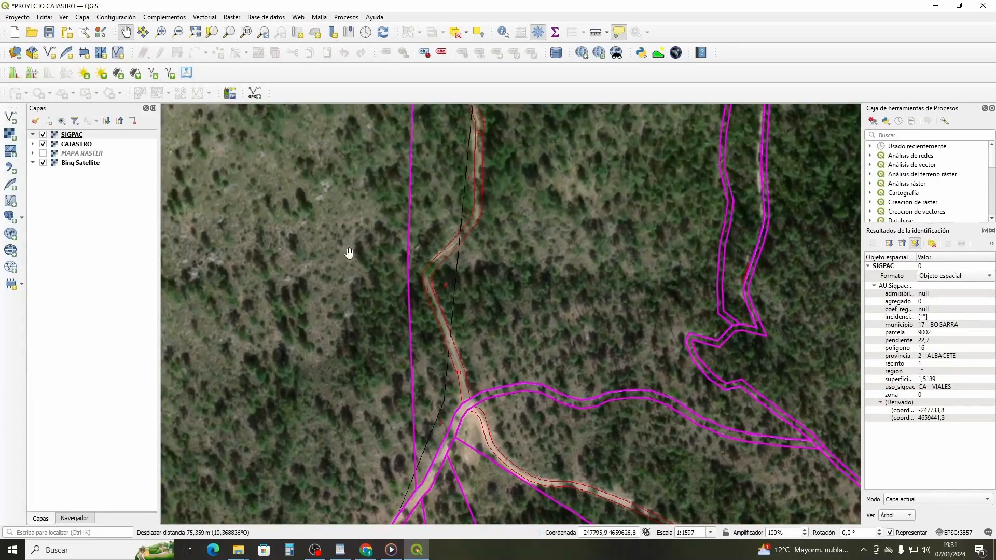
click(503, 33)
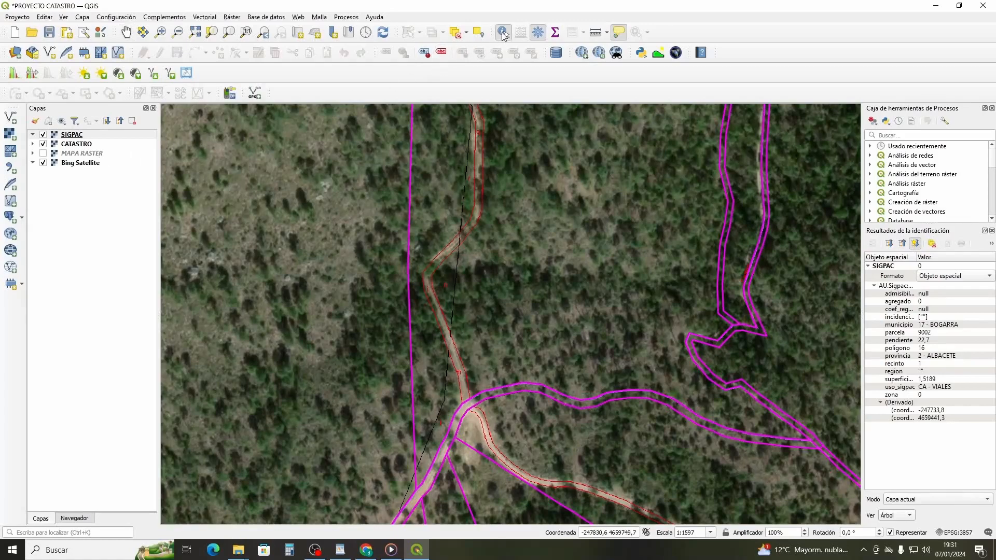
click(435, 301)
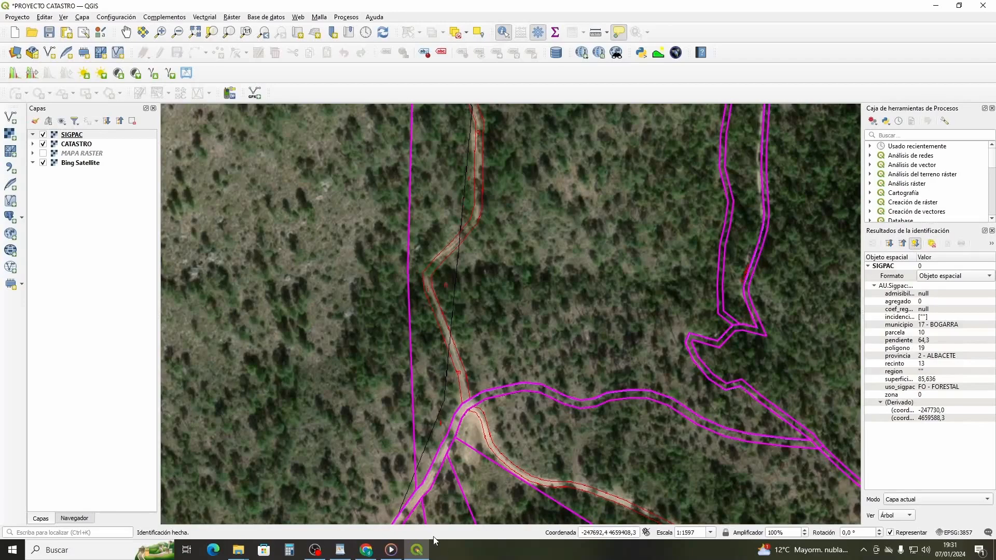
- Switch to the Catastro website, go back to the Polígono/Parcela search and set the polígono to 19
click(367, 551)
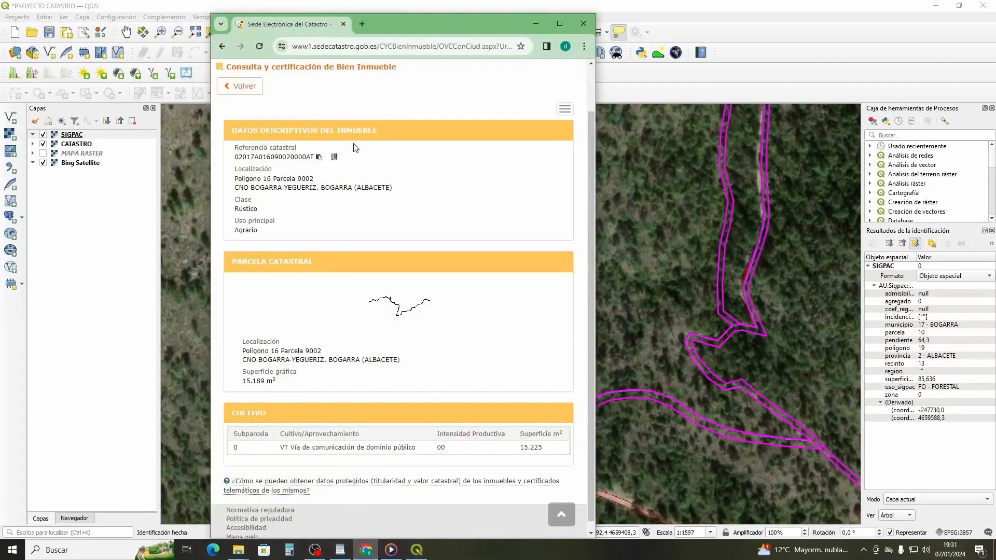
click(239, 86)
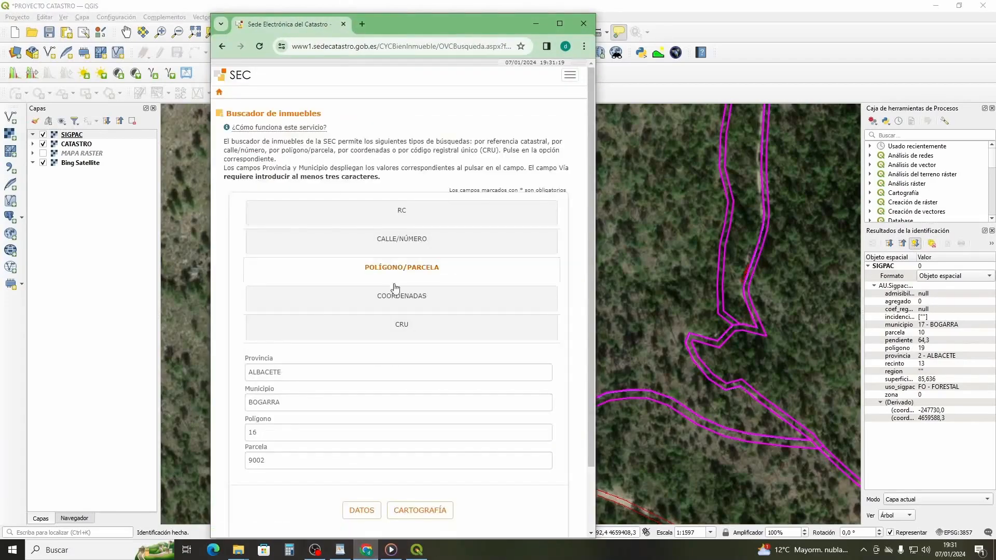
click(288, 438)
key(BackSpace)
text(9)
- Set the parcela to 10 and open its cadastral data
click(299, 467)
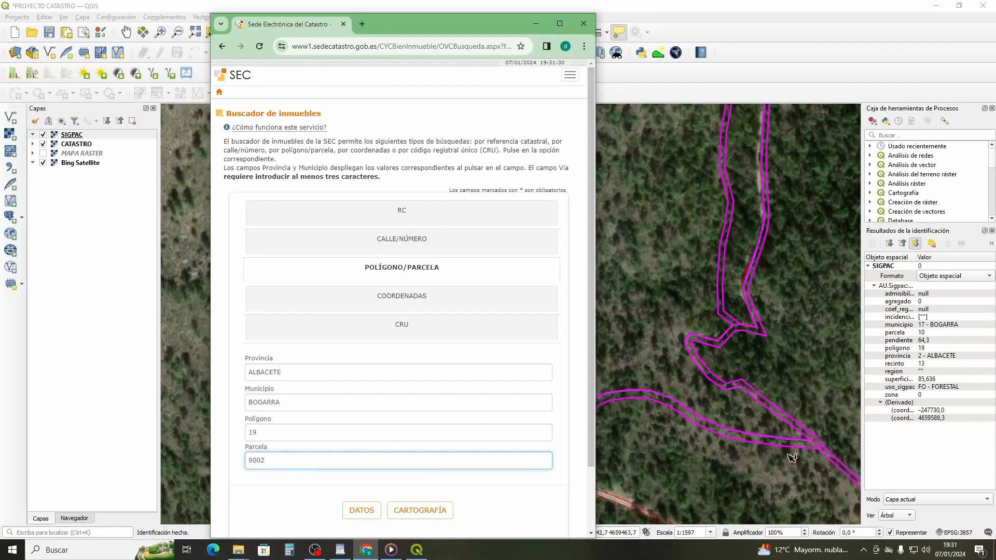
key(BackSpace)
key(BackSpace)
key(BackSpace)
text(10)
click(357, 509)
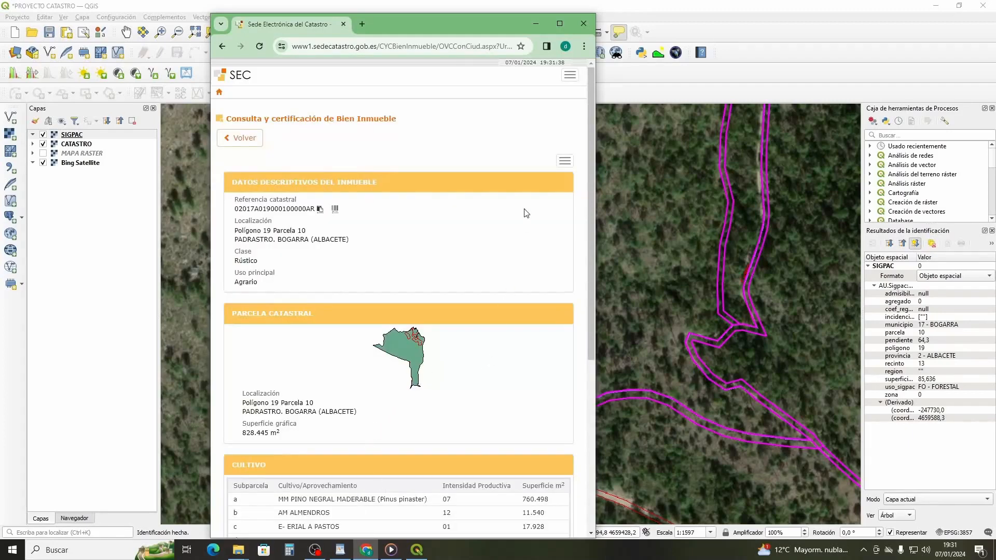
- Review the subparcel land-use table of polígono 19 parcela 10 beside the northern track, and return to the QGIS map
drag(592, 118, 579, 278)
drag(448, 26, 193, 48)
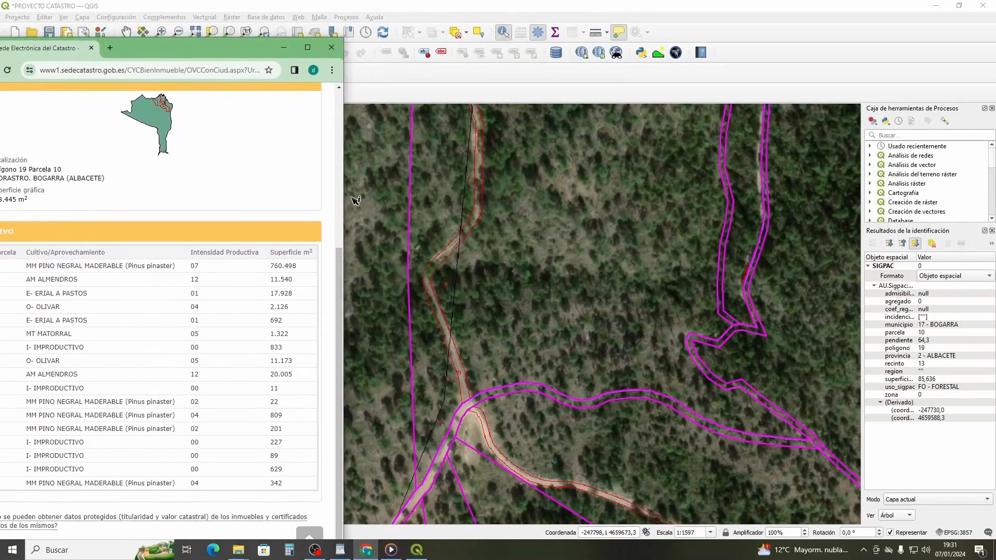
mouse_move(223, 54)
mouse_down()
mouse_move(318, 48)
mouse_move(228, 47)
mouse_up()
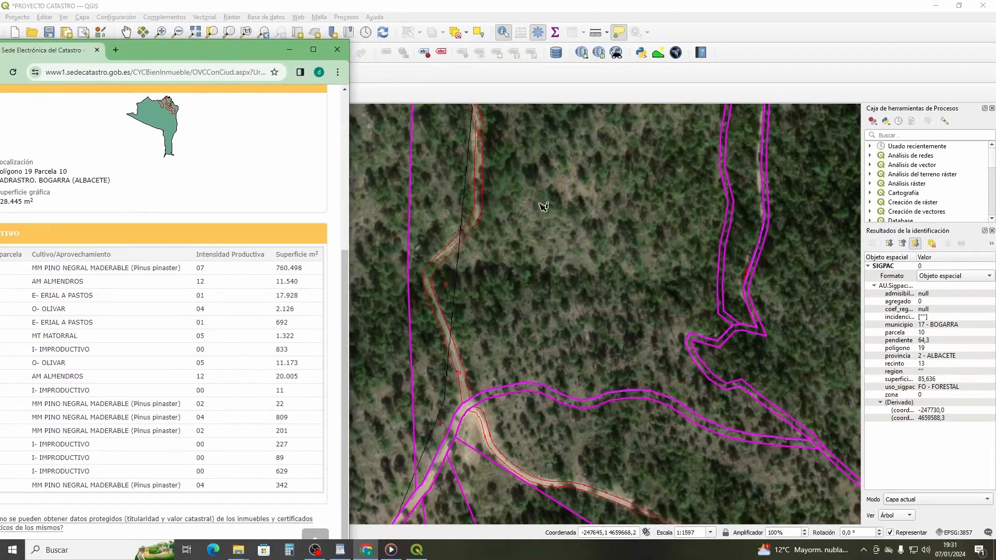
click(289, 49)
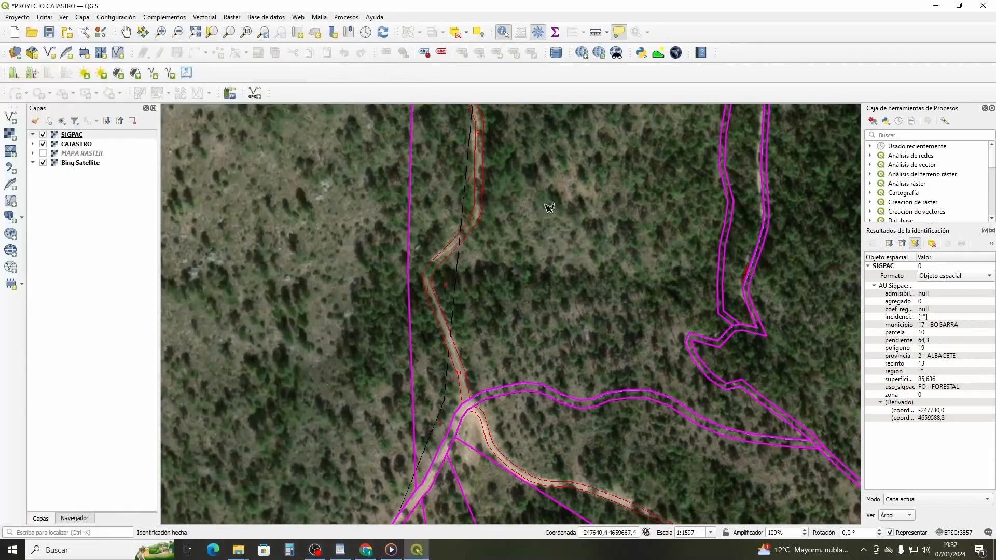
- Follow the red-outlined track farther north and identify its SIGPAC parcel attributes just below the bend touching the magenta boundary
click(546, 237)
click(126, 32)
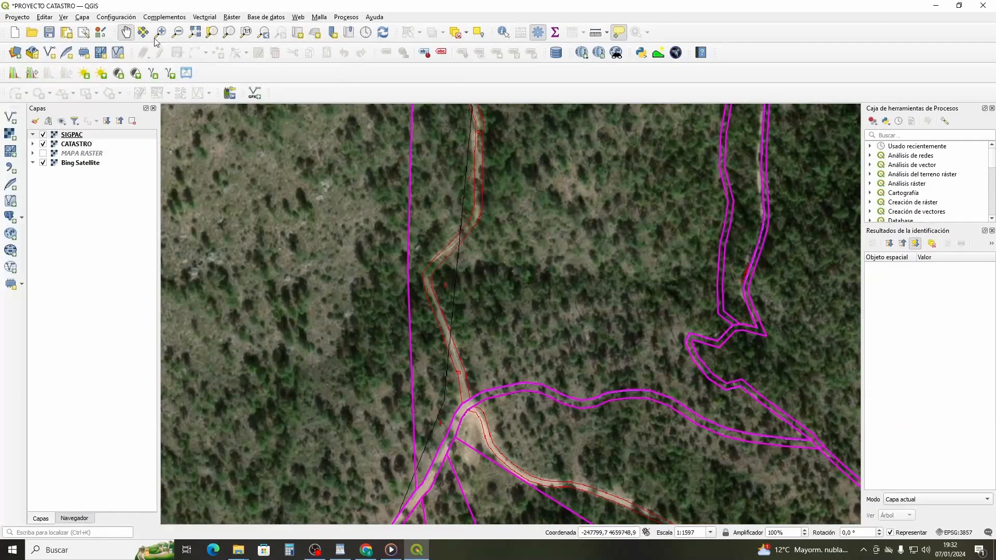
drag(547, 224, 523, 356)
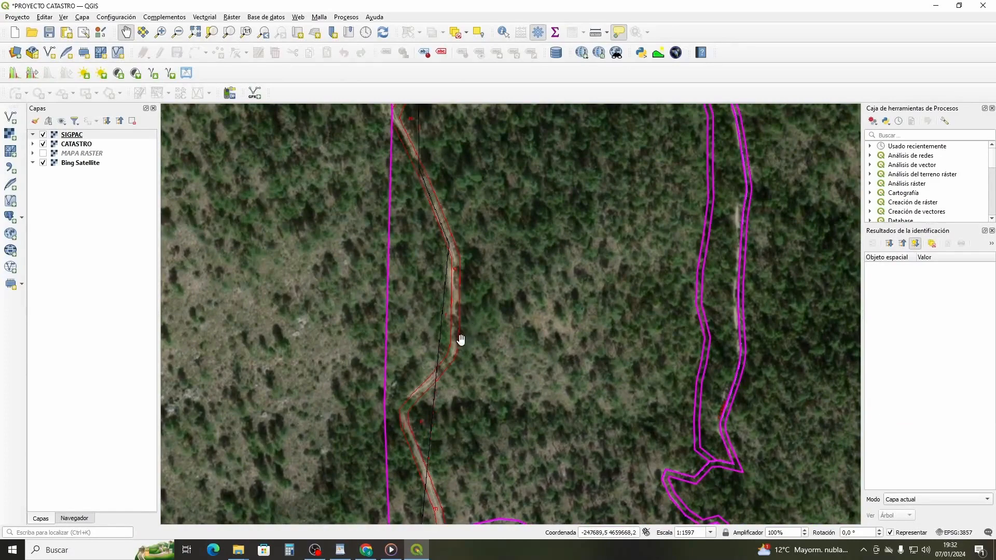
scroll(466, 337, down, 1)
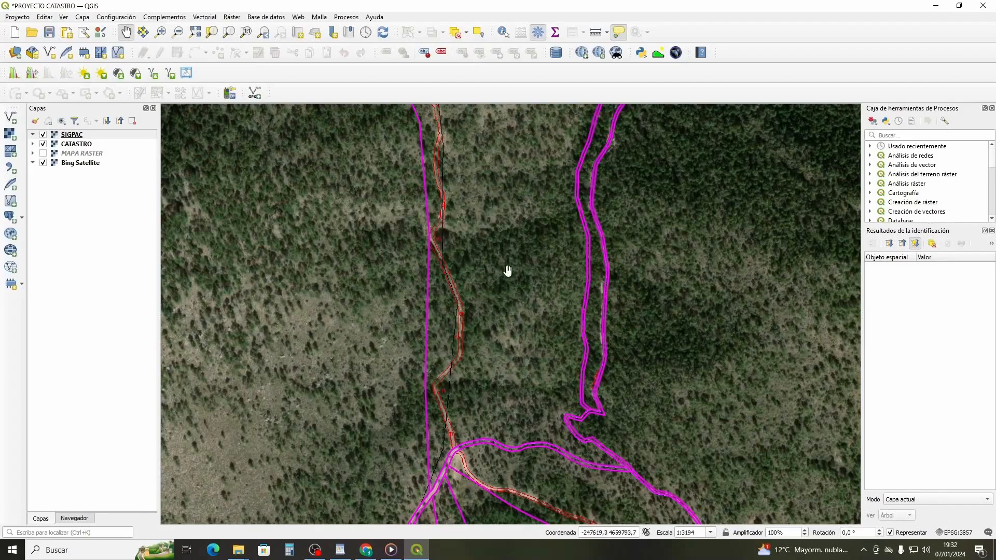
scroll(507, 231, up, 1)
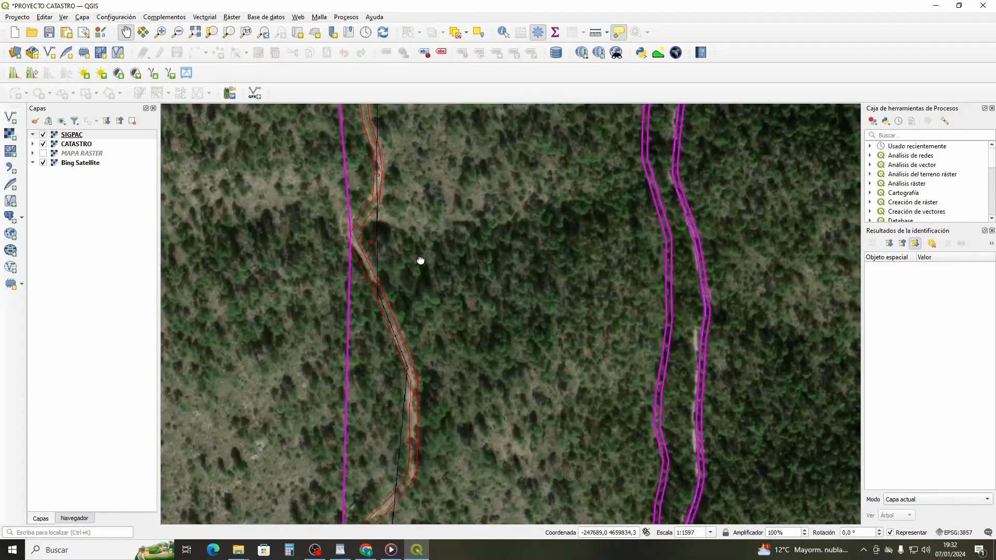
drag(418, 258, 470, 271)
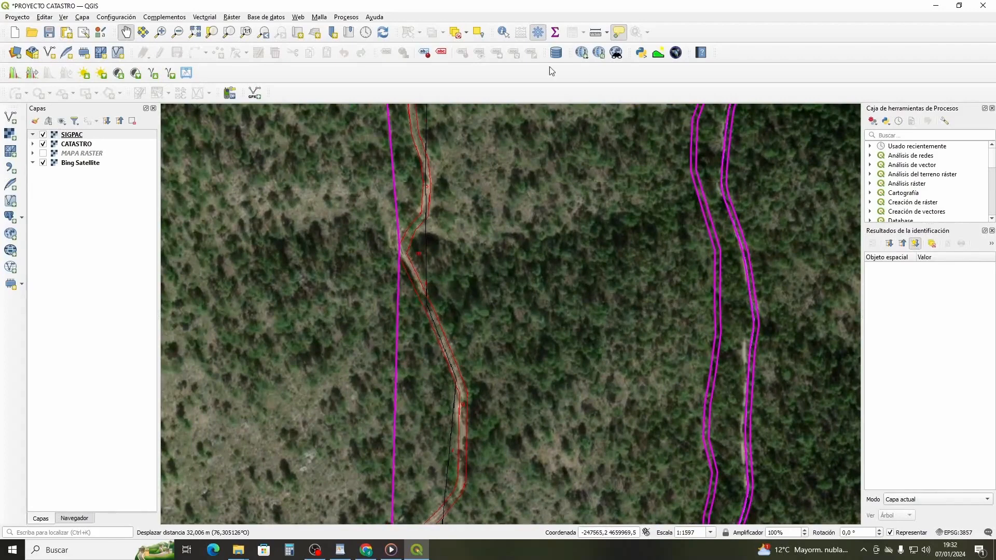
click(504, 33)
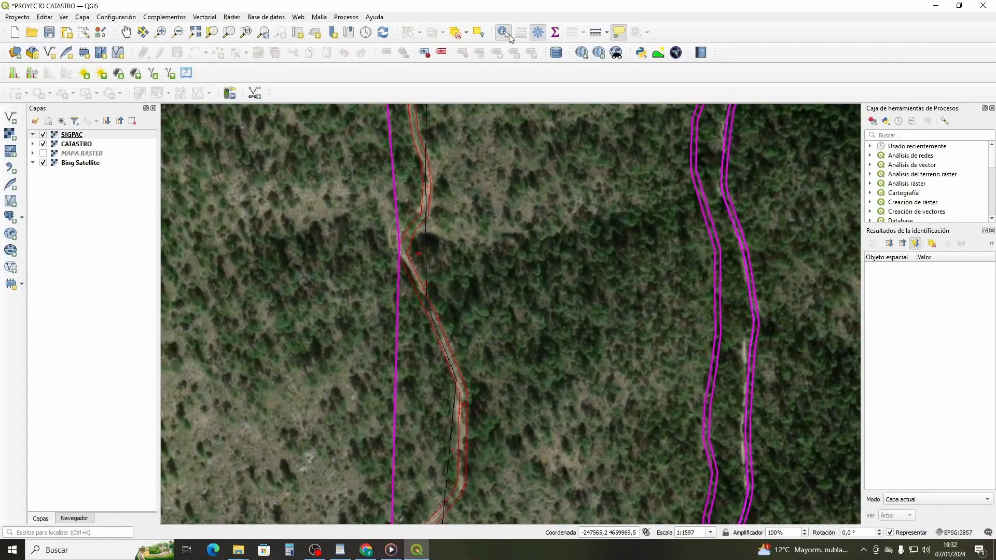
click(420, 281)
click(423, 287)
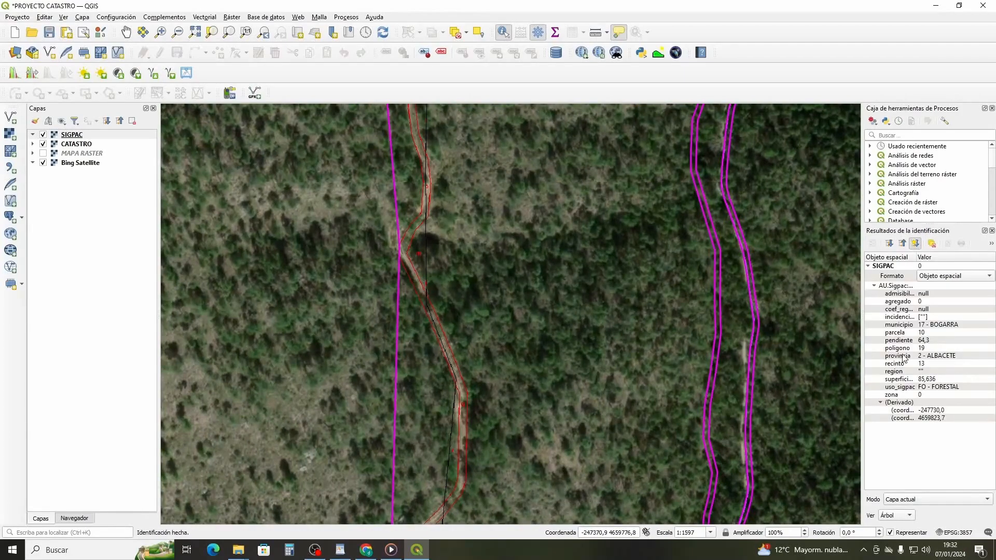
- Identify the SIGPAC parcel attributes in the forest between the red-outlined track and the double magenta boundary, north of the track junction
click(494, 284)
scroll(472, 201, down, 1)
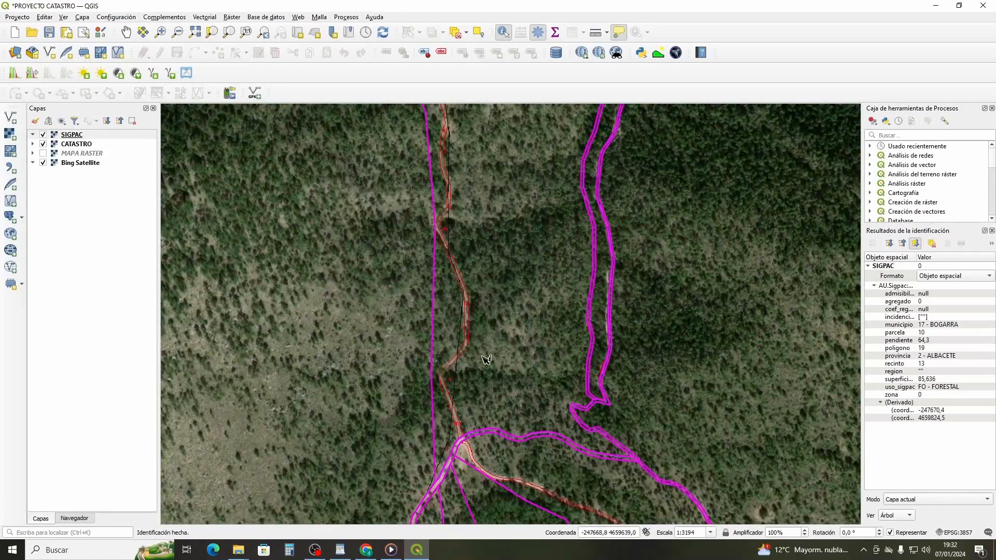
scroll(528, 287, down, 1)
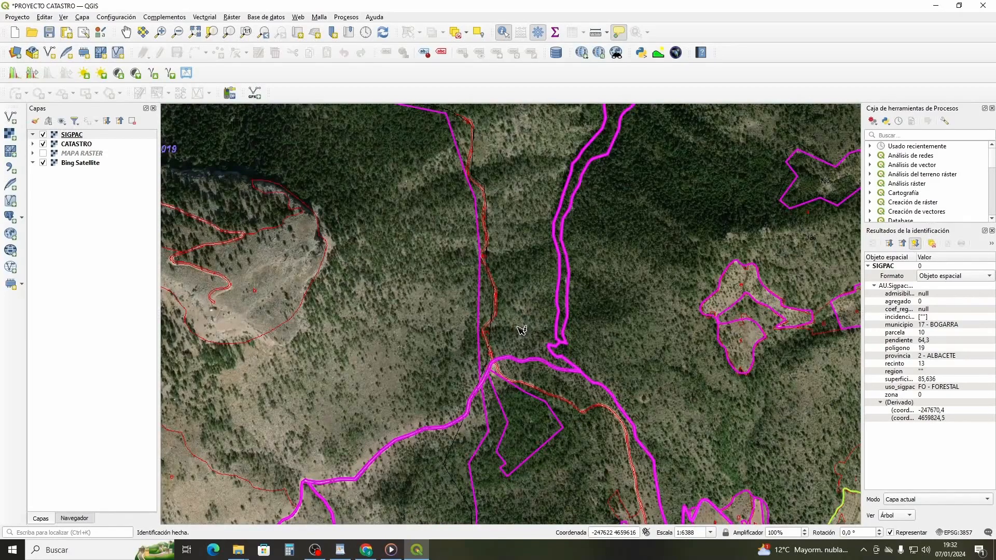
- Identify the SIGPAC parcel attributes in the forest just above the magenta path that runs east from the track junction
scroll(521, 330, up, 1)
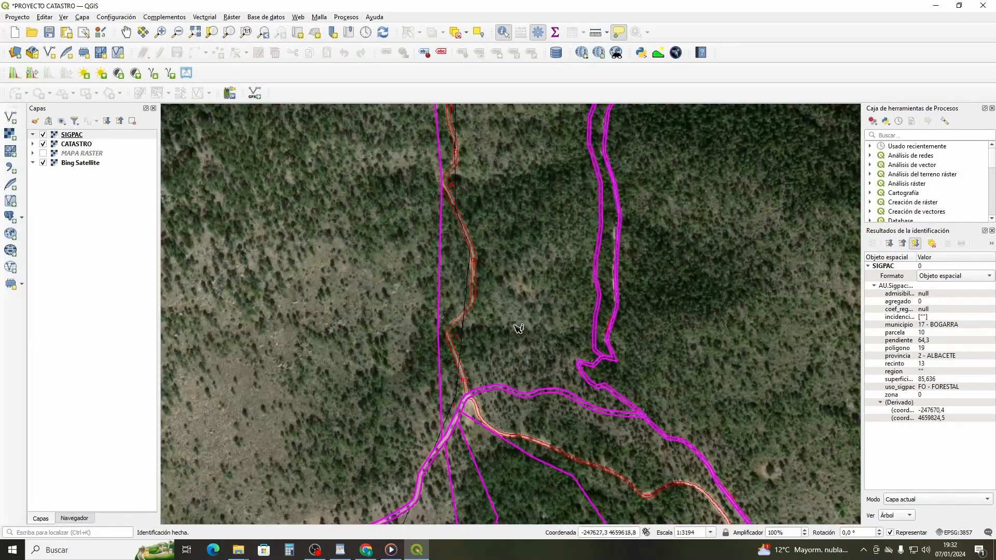
click(524, 315)
scroll(539, 404, up, 1)
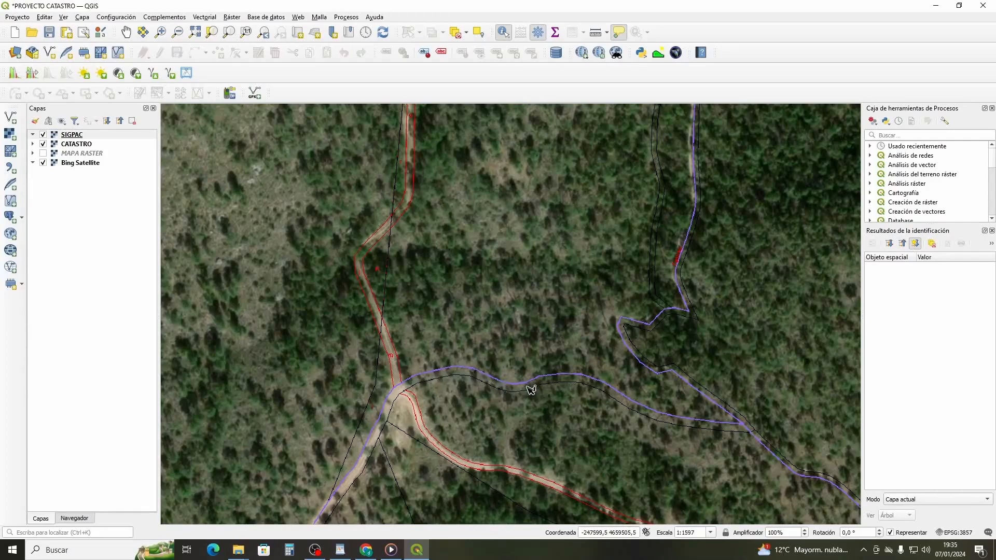
click(515, 331)
- Show the MAPA RASTER layer and follow the white road from the track junction southeast past spot height 1179 and back
click(126, 32)
drag(462, 304, 435, 240)
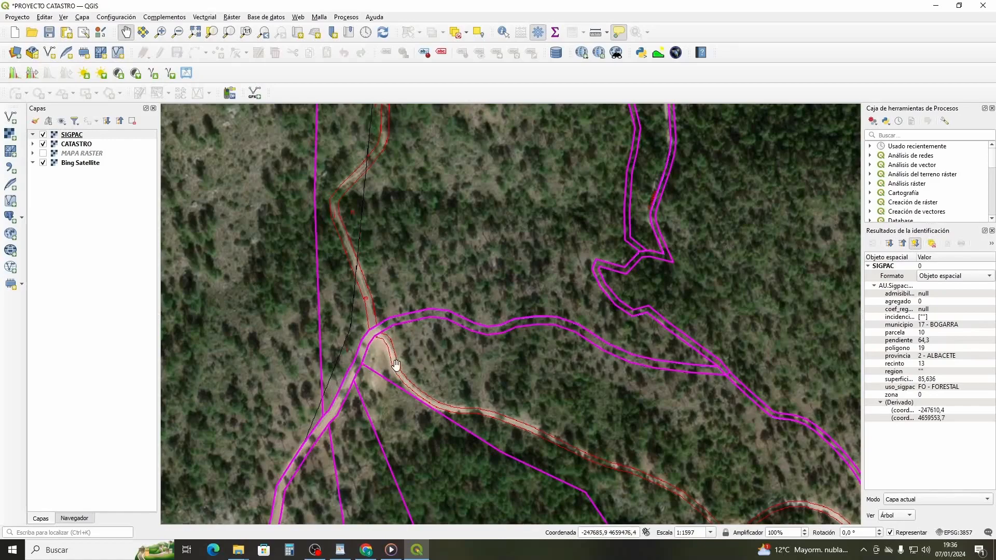
scroll(430, 380, down, 1)
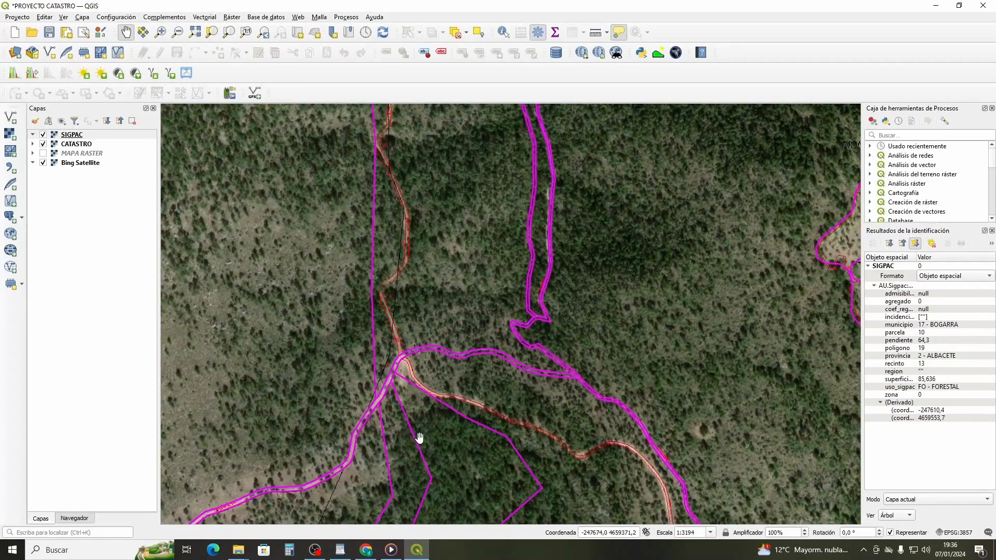
click(43, 153)
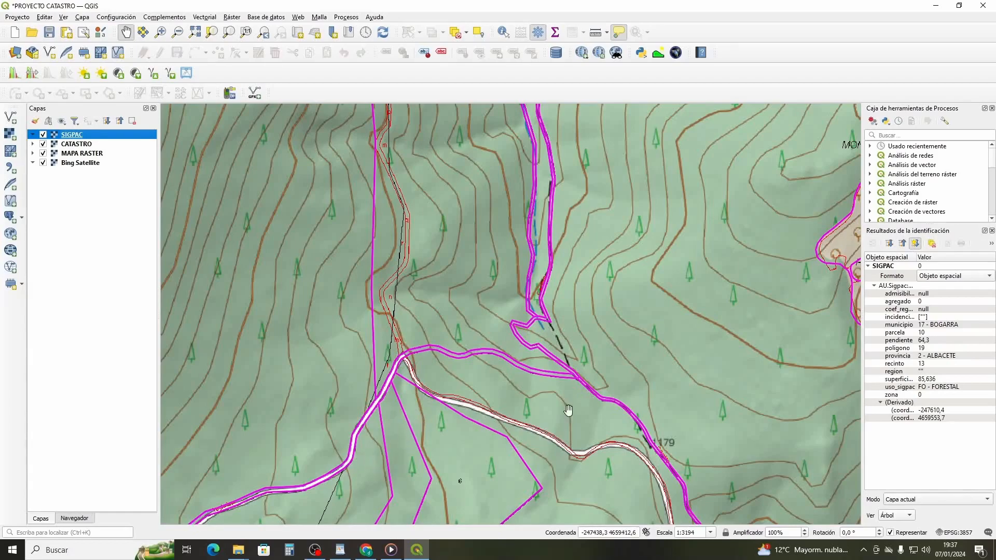
scroll(540, 411, down, 1)
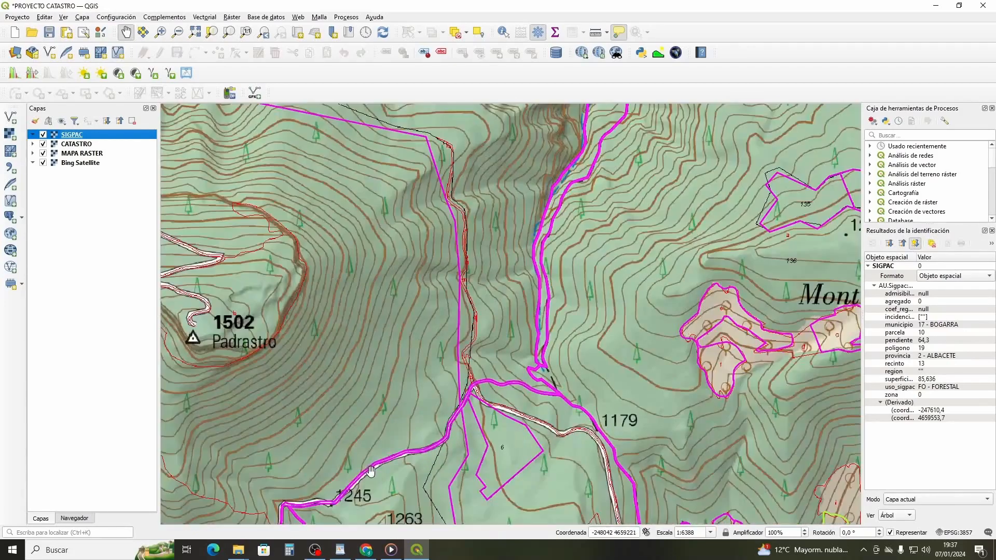
drag(558, 450, 537, 282)
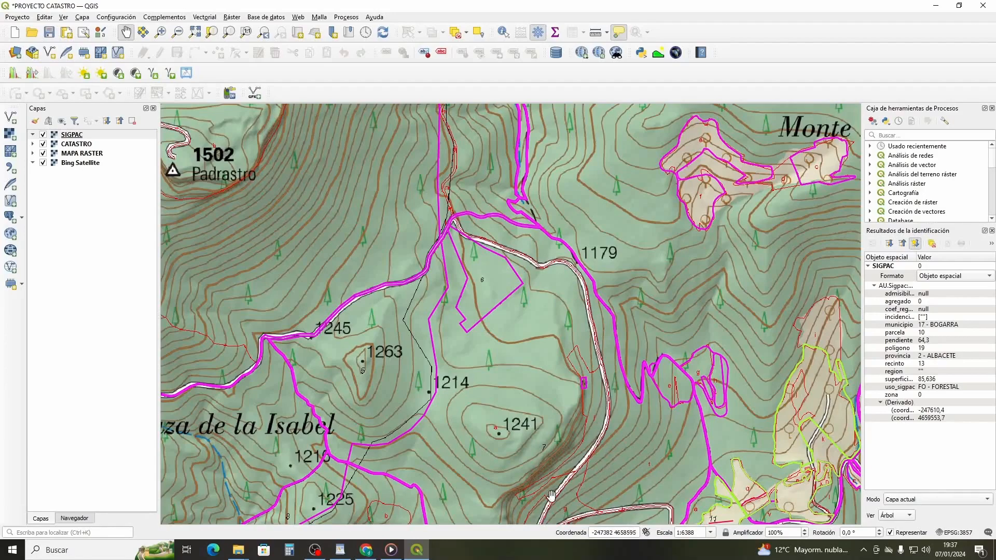
drag(571, 519, 569, 441)
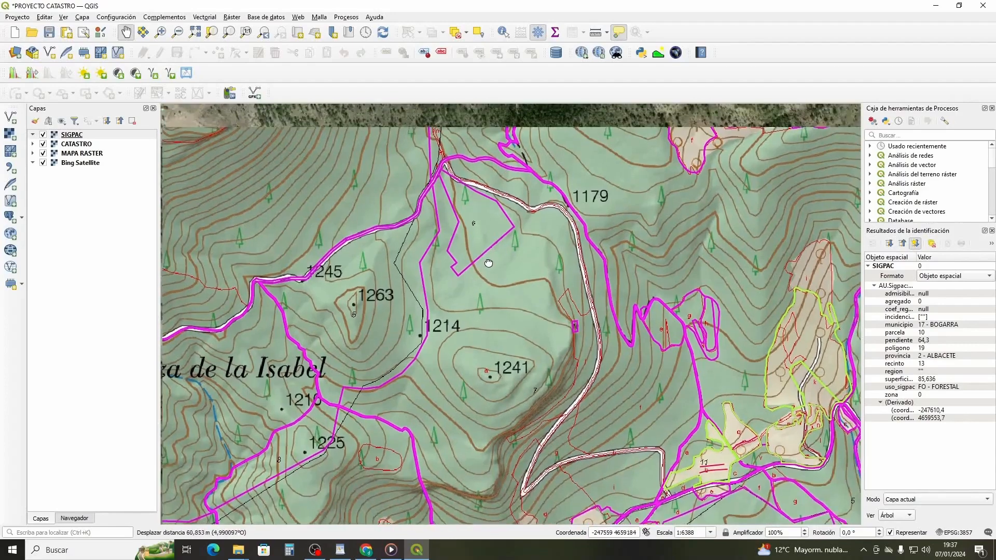
drag(450, 167, 472, 317)
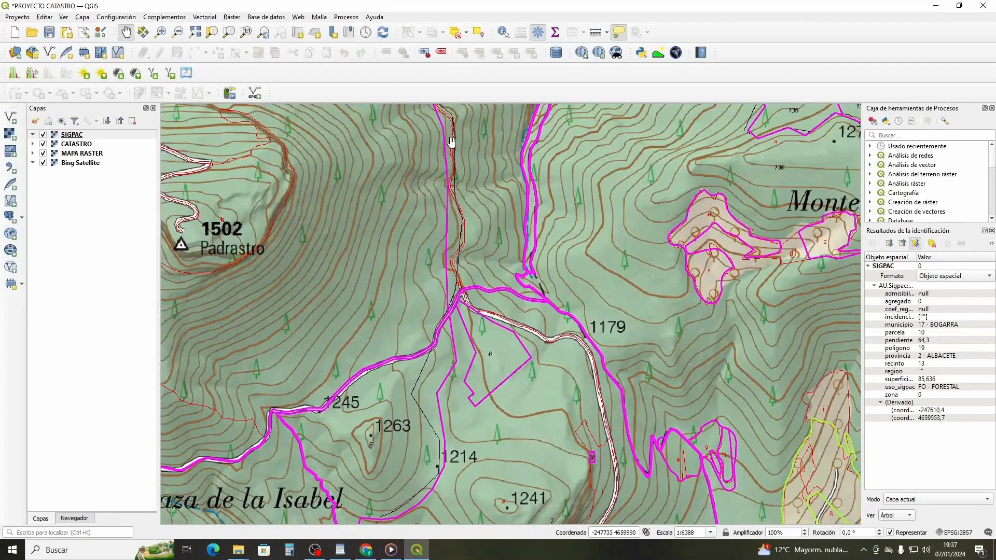
drag(477, 313, 485, 350)
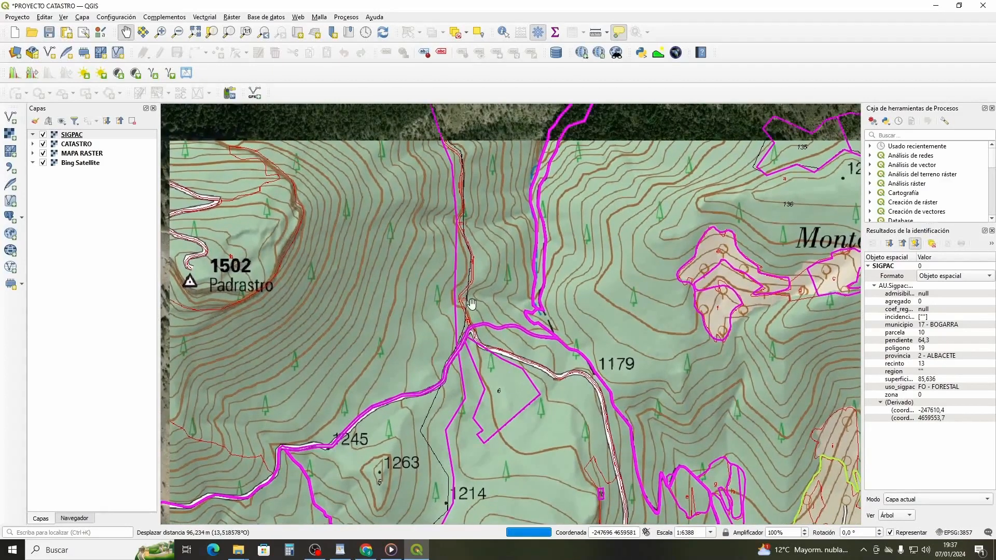
- Examine at the track junction how the raster map's road compares with the red CATASTRO and magenta SIGPAC outlines branching north and east
scroll(485, 345, up, 1)
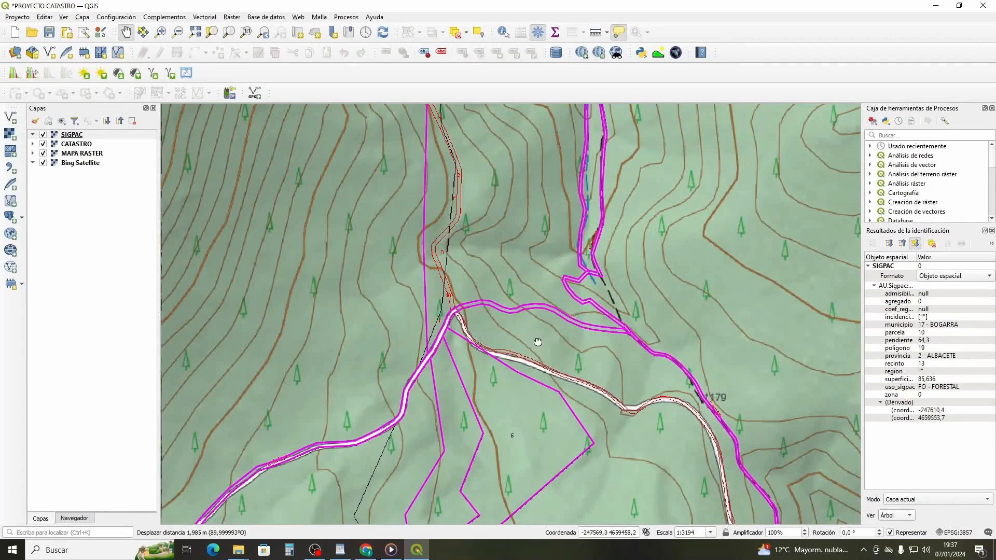
drag(533, 338, 547, 344)
scroll(547, 344, up, 1)
drag(479, 333, 469, 329)
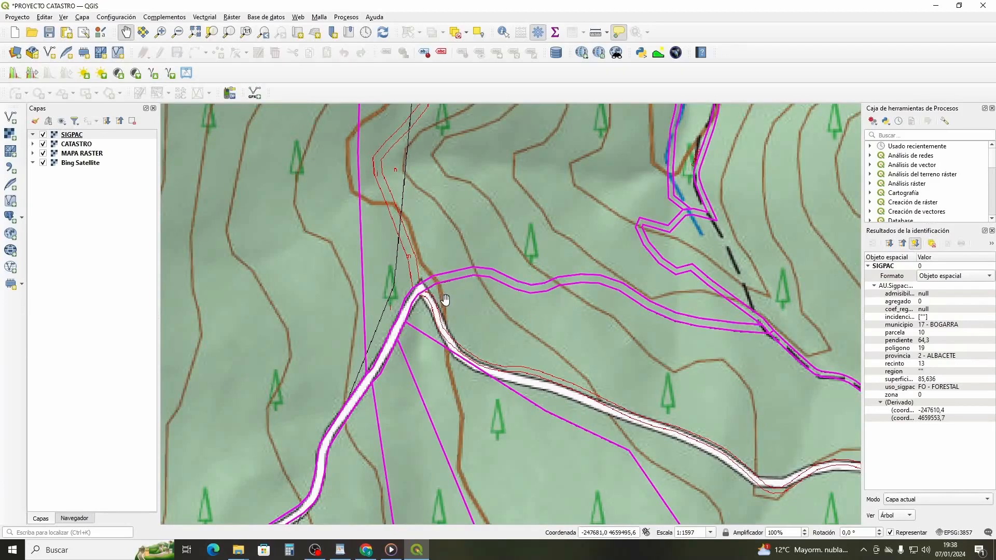
scroll(446, 300, down, 1)
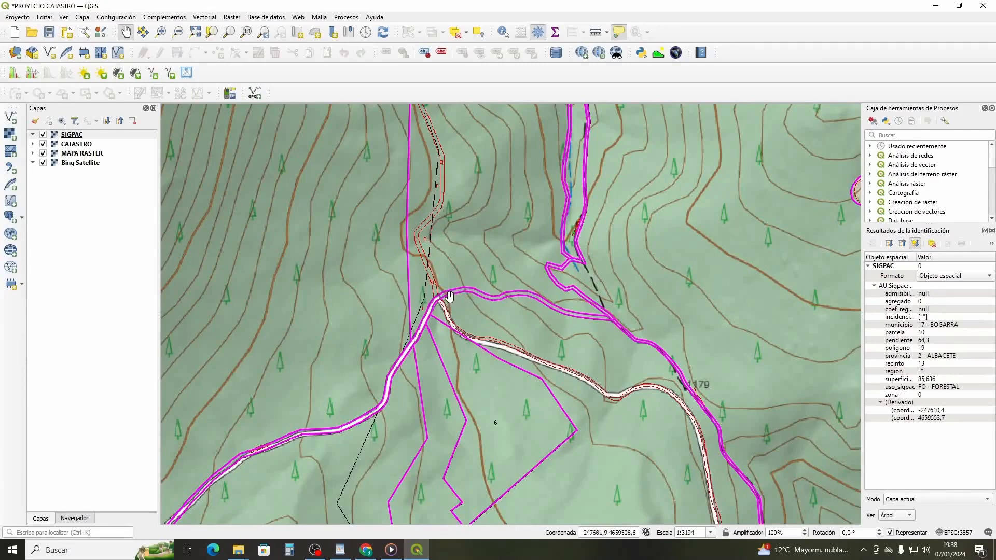
scroll(454, 296, up, 1)
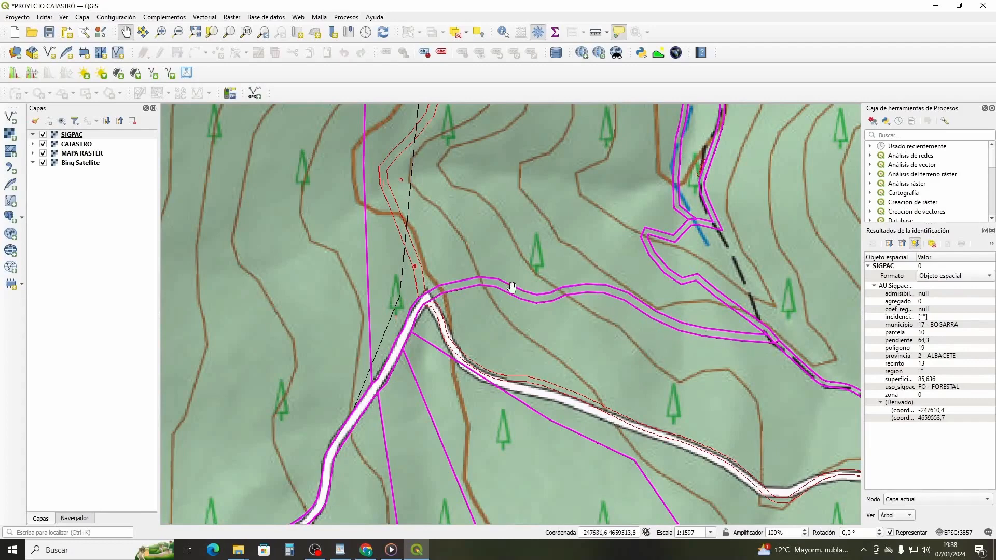
drag(425, 306, 438, 307)
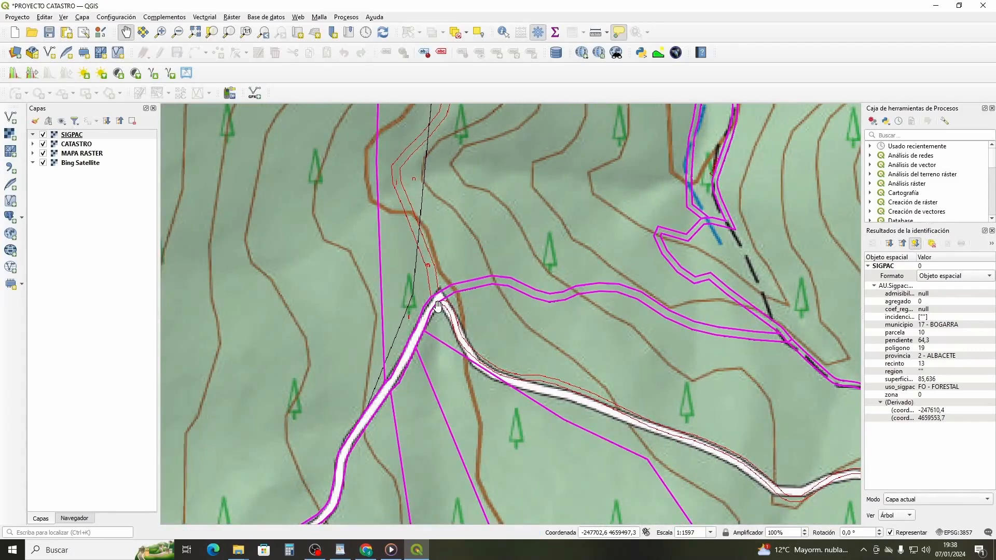
scroll(438, 307, down, 1)
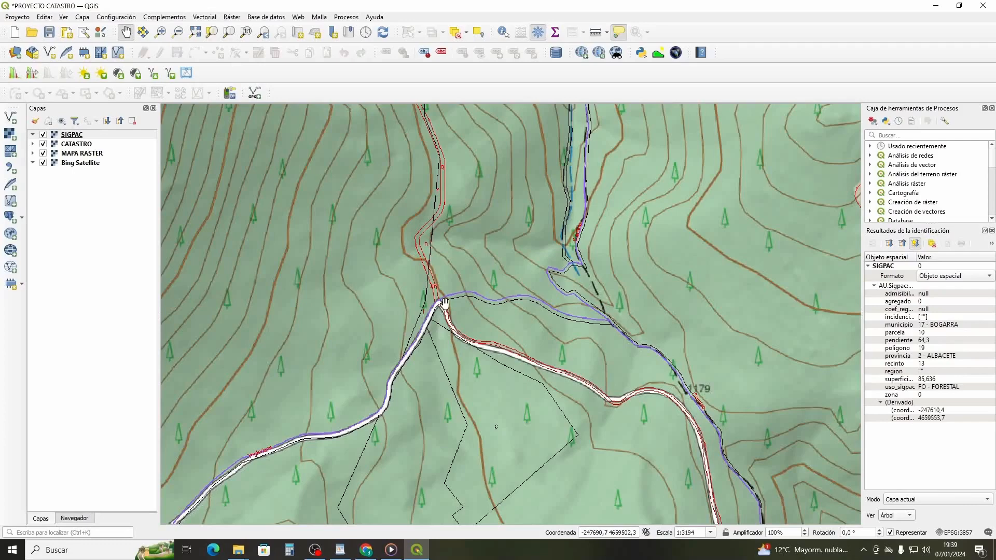
scroll(444, 301, up, 1)
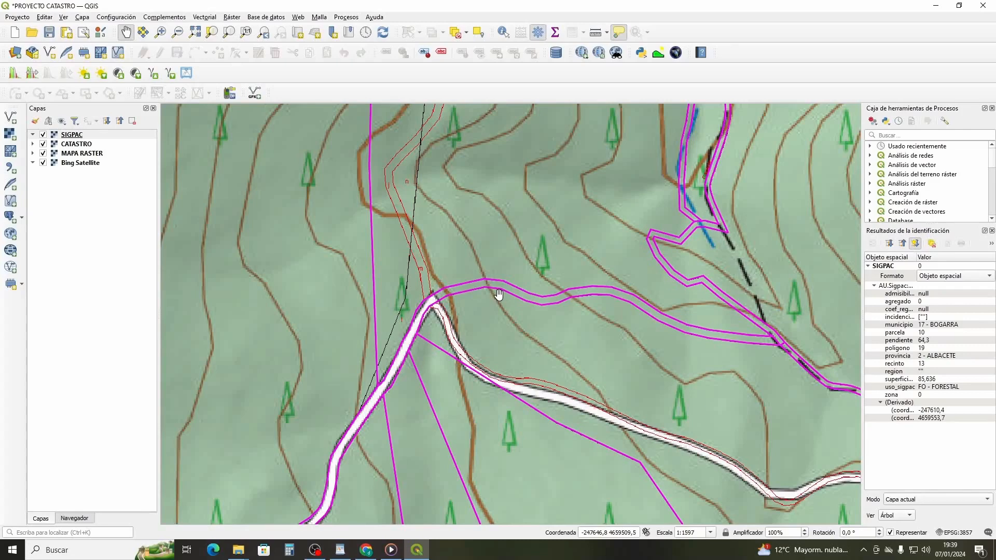
scroll(432, 328, down, 1)
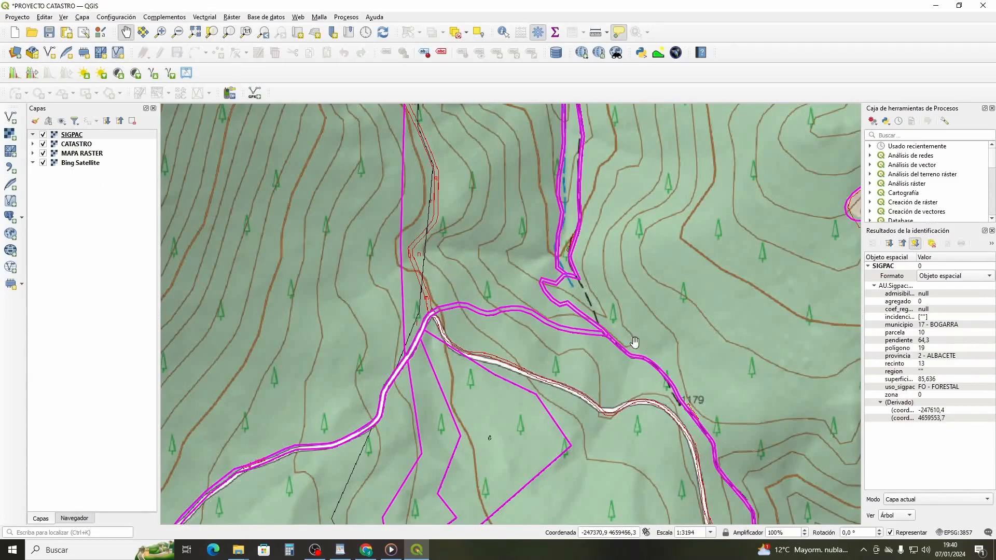
scroll(607, 336, up, 1)
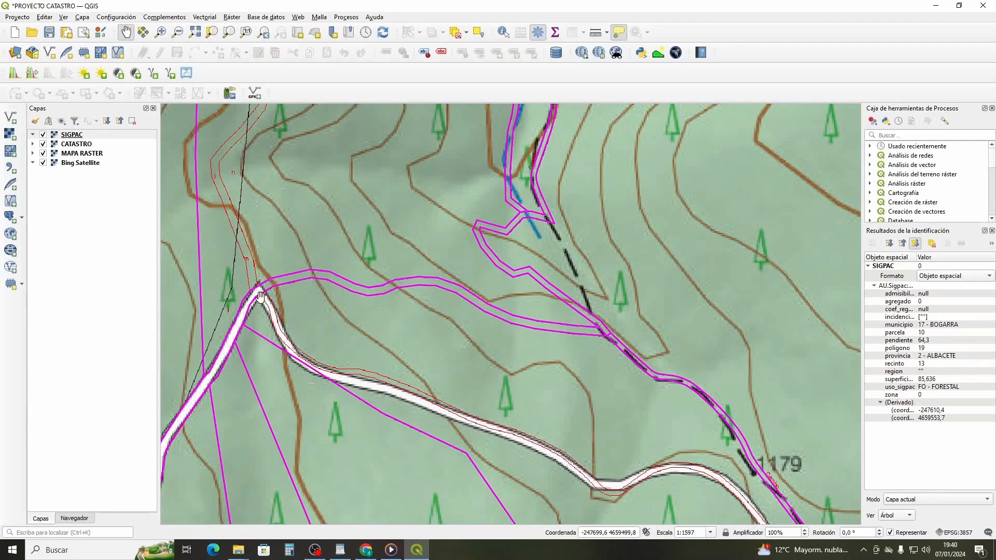
drag(244, 330, 373, 310)
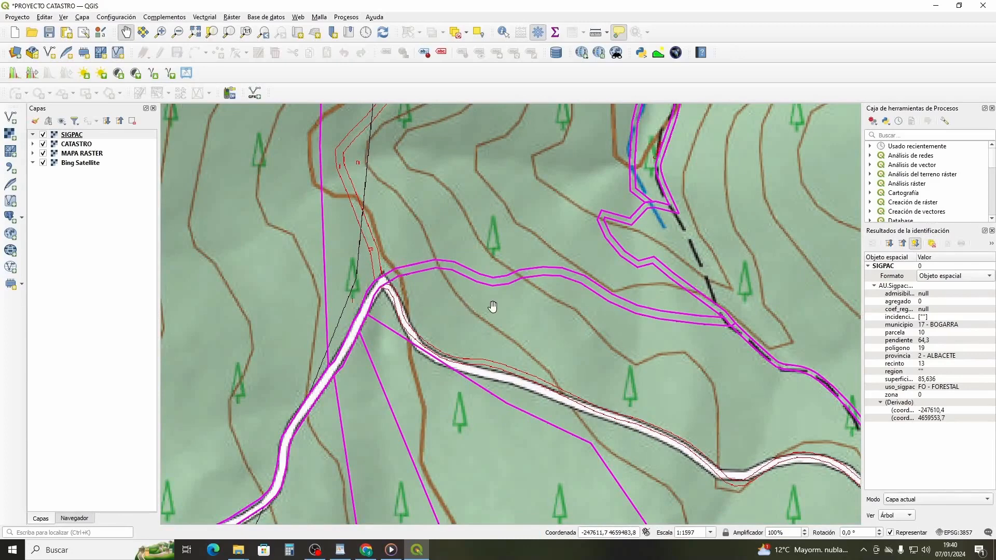
drag(487, 306, 462, 322)
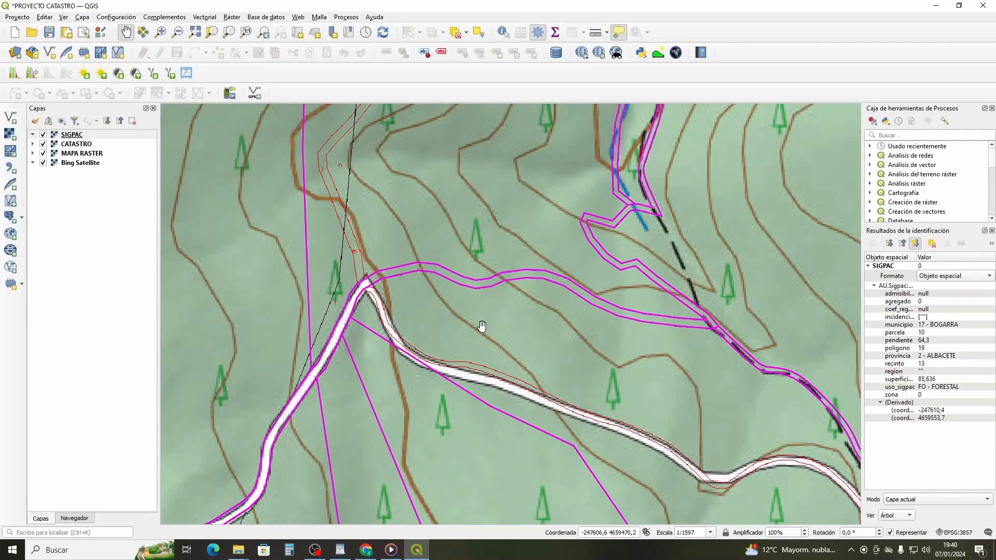
scroll(482, 326, down, 1)
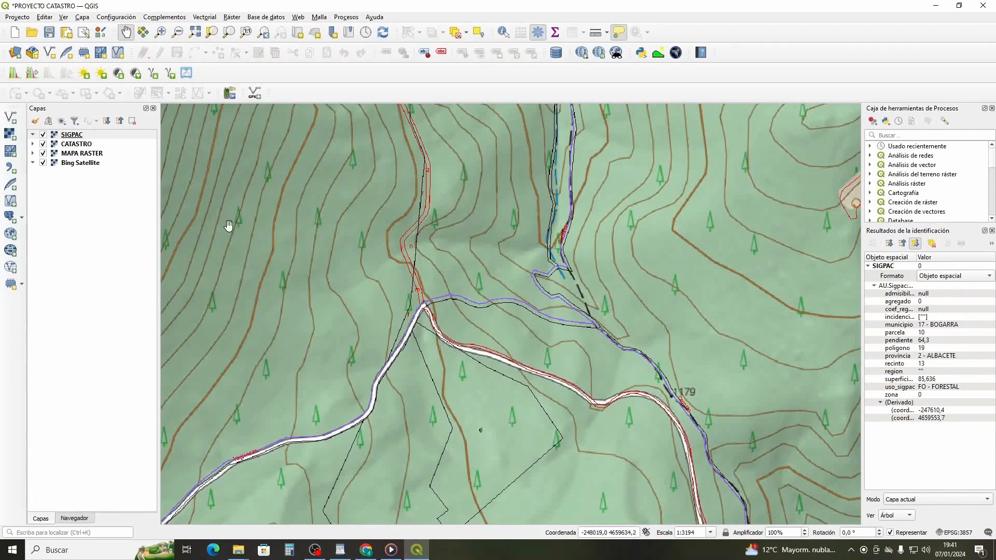
- Hide the CATASTRO layer and compare only the SIGPAC outlines with the raster map's road around the junction below Padrastro
click(43, 144)
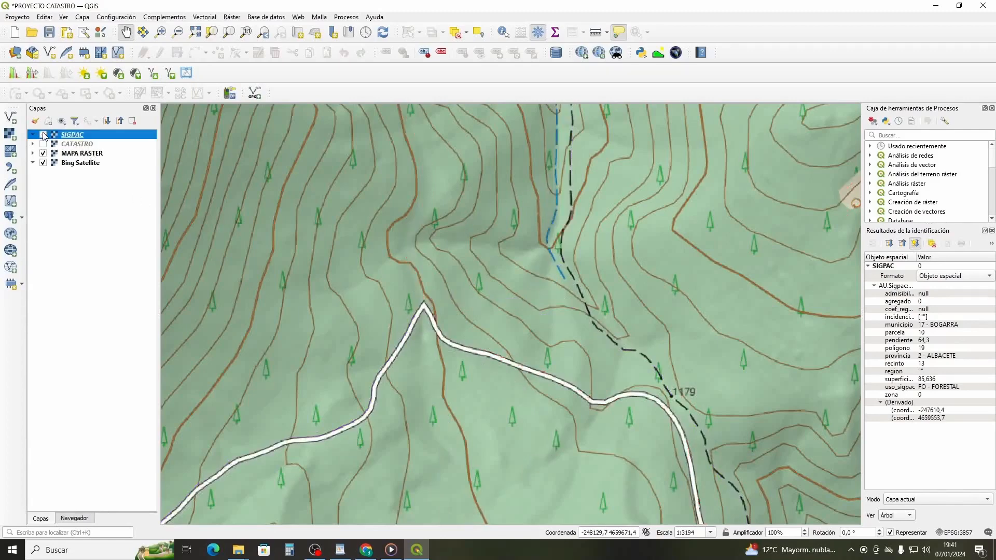
drag(280, 182, 433, 281)
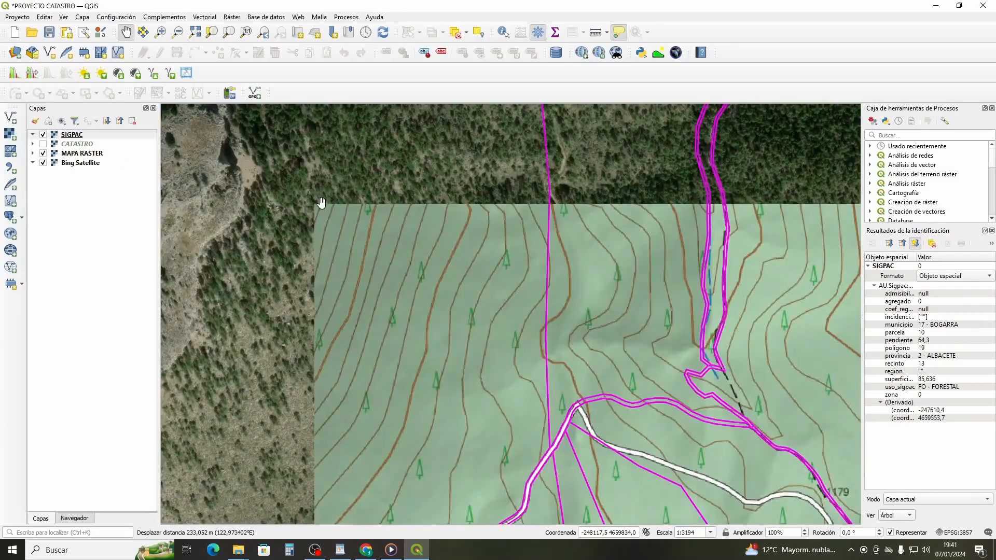
drag(629, 369, 600, 326)
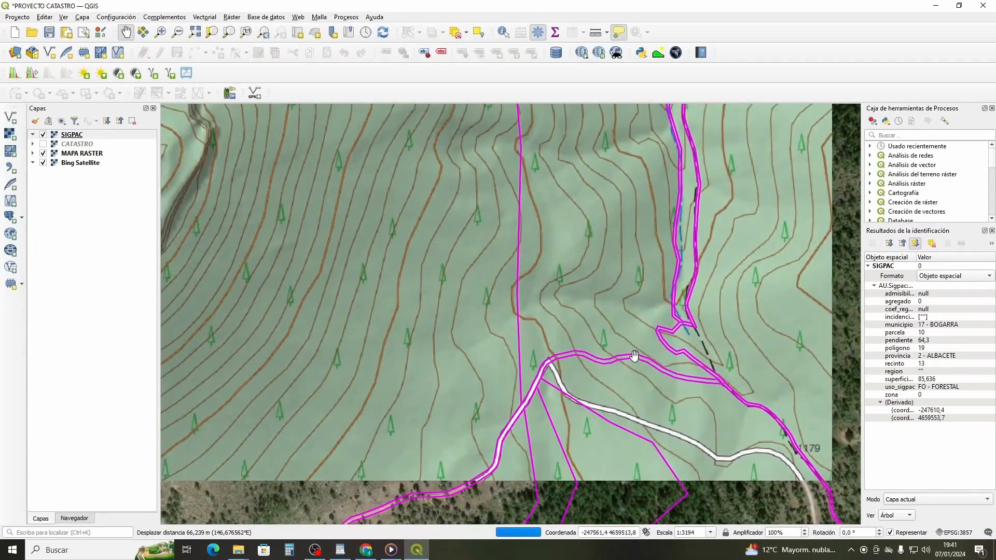
scroll(634, 357, down, 1)
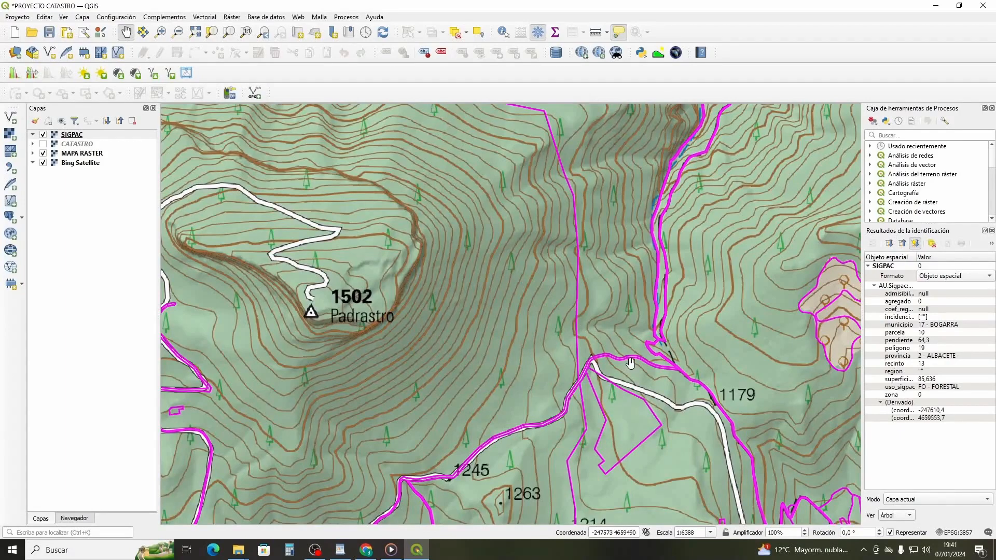
drag(608, 387, 609, 376)
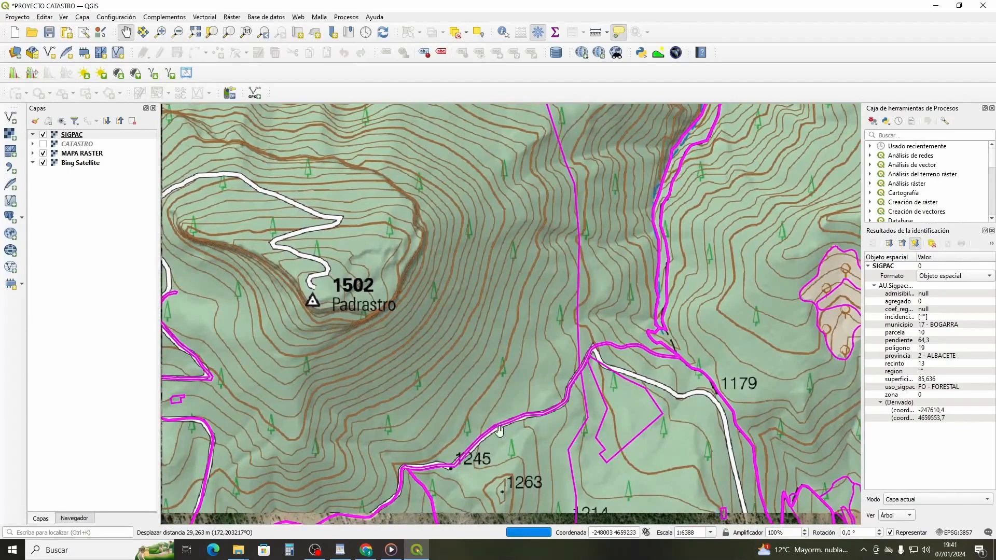
scroll(630, 367, up, 1)
scroll(624, 366, up, 1)
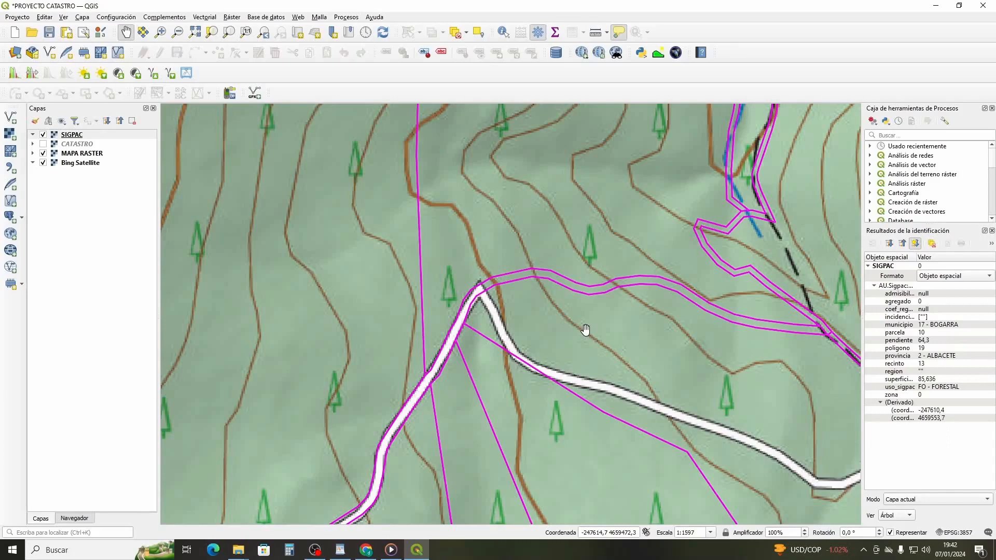
drag(586, 330, 534, 333)
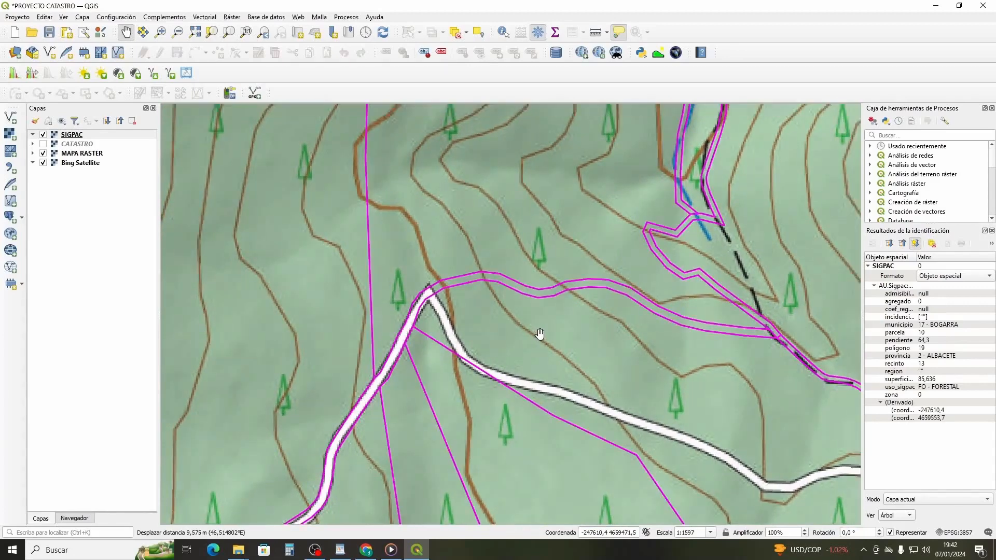